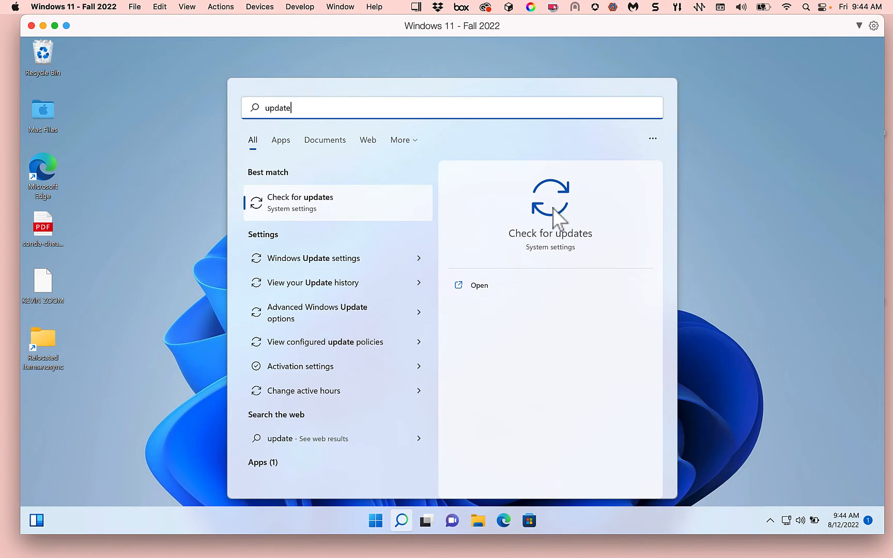
- Open the Windows Update settings, retry the failed 2022-08 security update, and close Settings
click(552, 204)
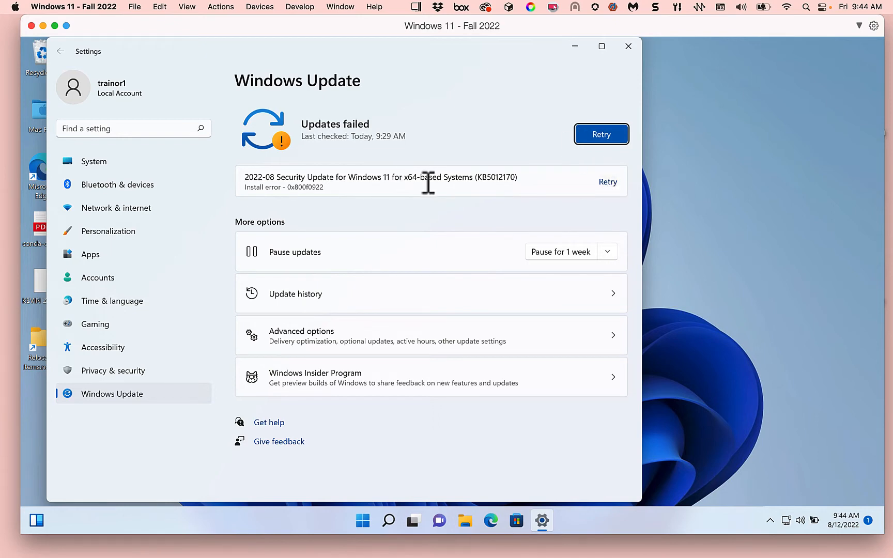
click(598, 136)
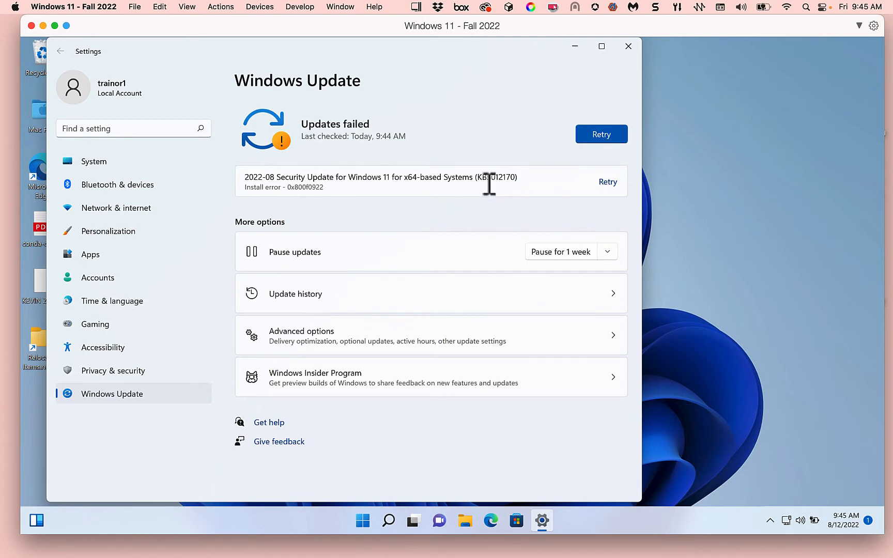
click(629, 52)
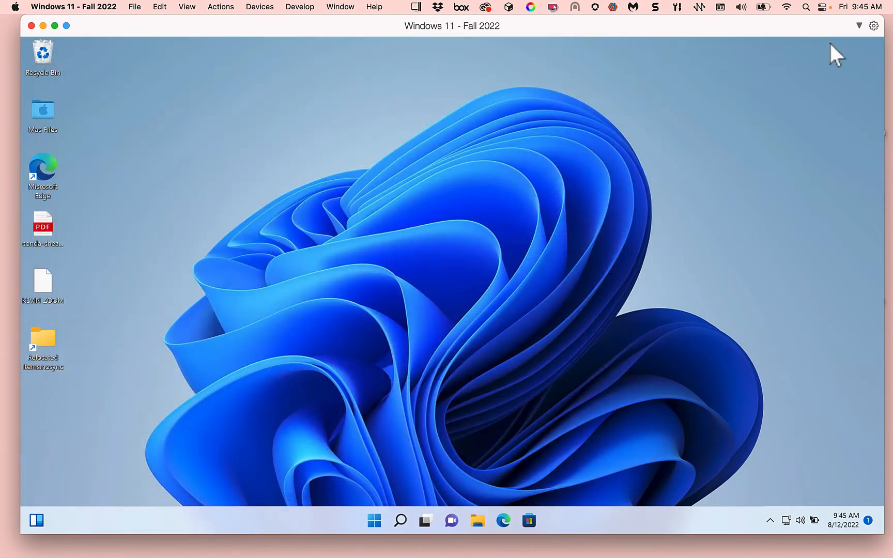
- Review the "Install Anaconda on Windows" outline in the Acrobat PDF and return to the Windows 11 desktop
drag(892, 155, 633, 24)
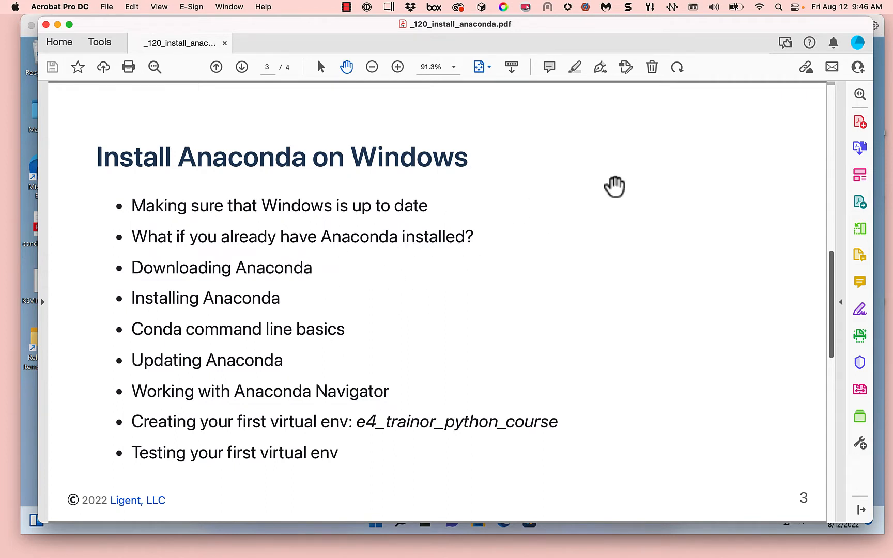
drag(699, 25, 892, 22)
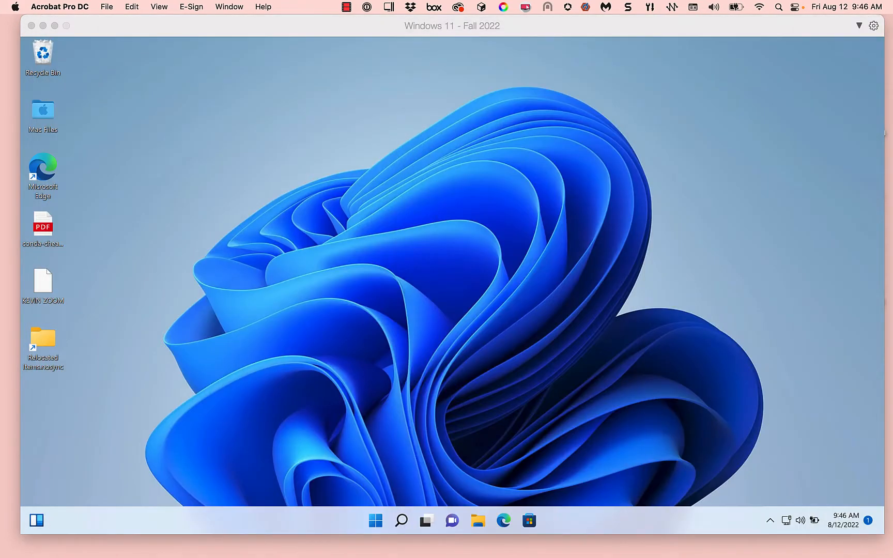
click(279, 287)
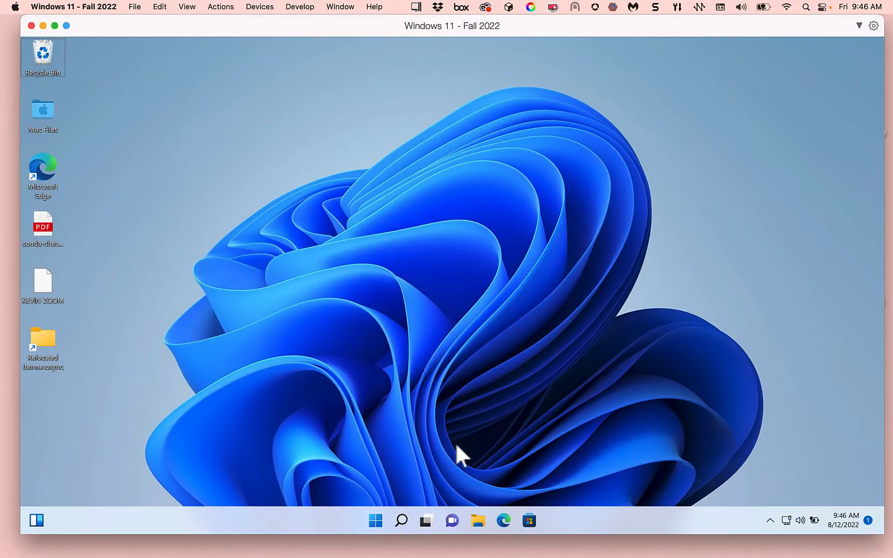
- Switch to Microsoft Edge, go to anaconda.com, and clear the cookie notice and webinar message
click(504, 521)
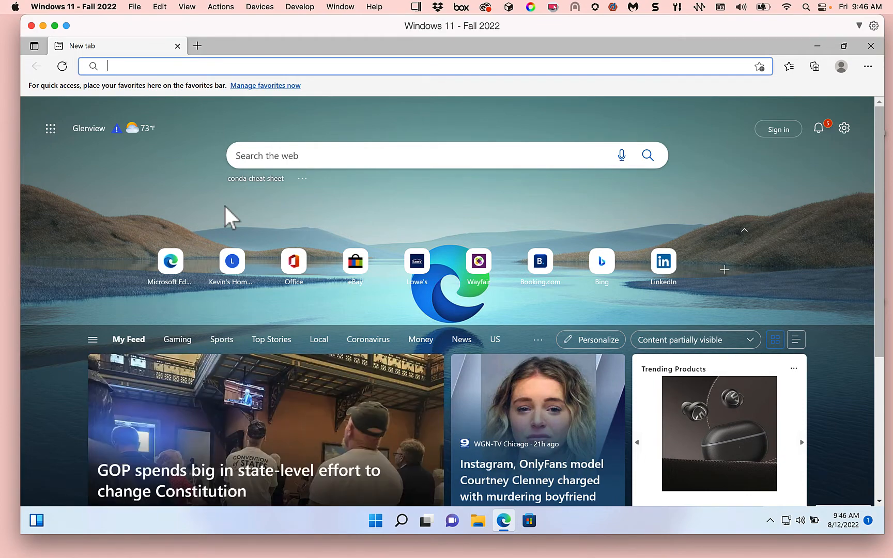
text(anaconda)
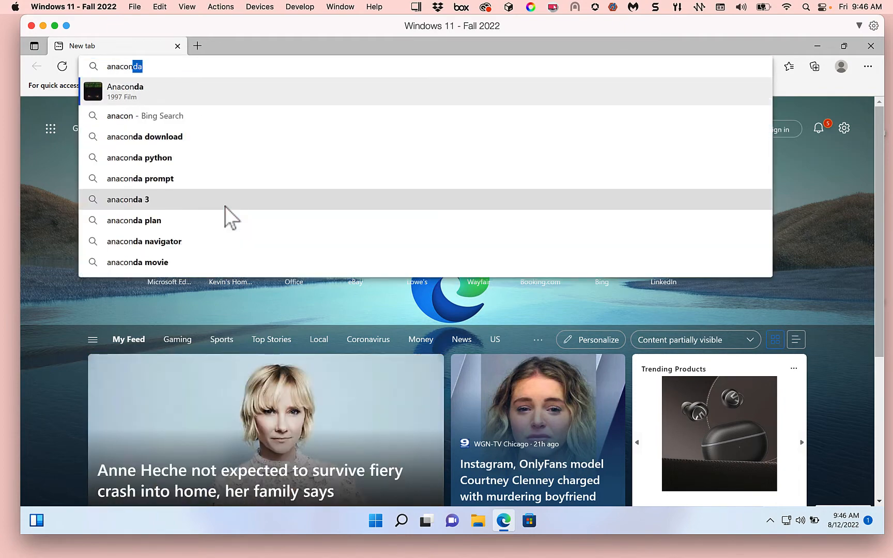
text(.com)
key(Return)
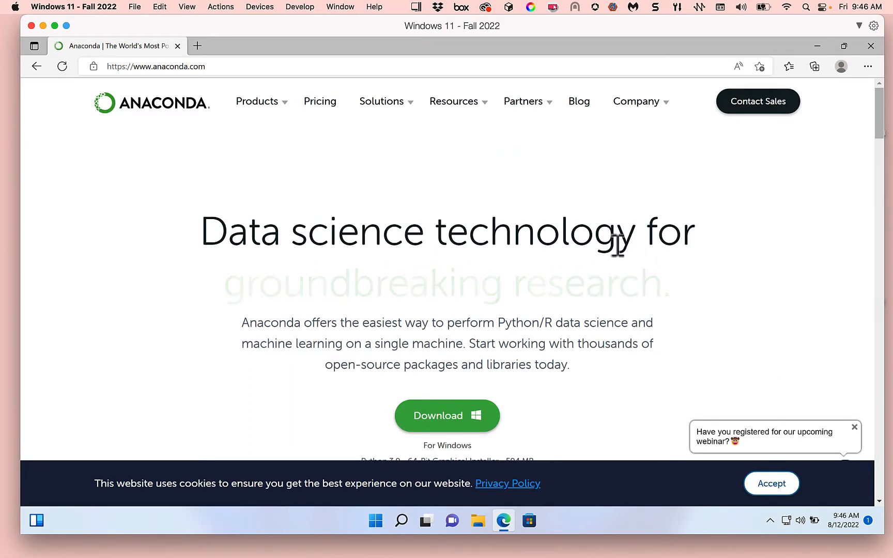
click(771, 484)
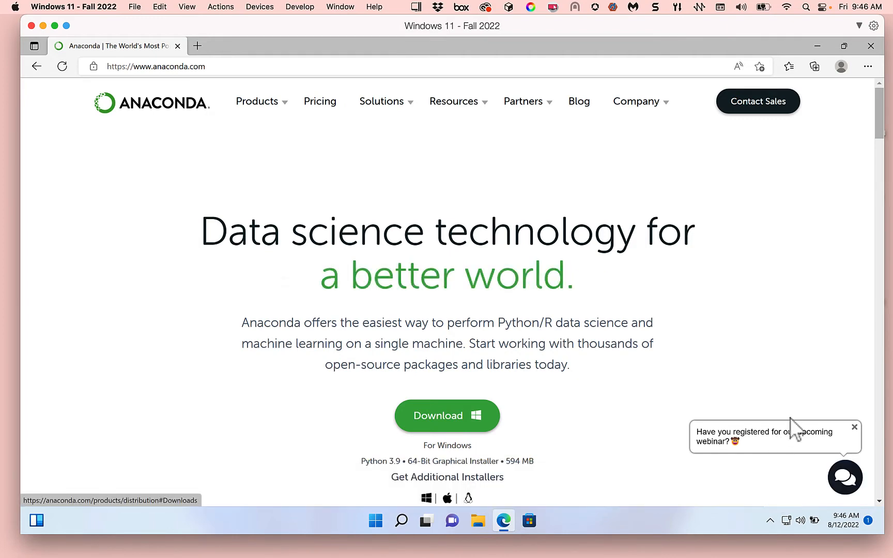
click(854, 427)
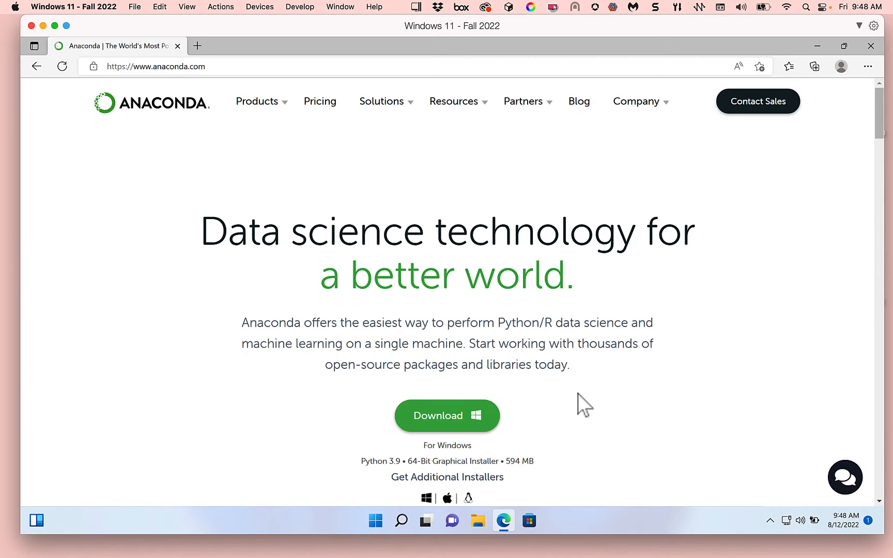
- Download the Anaconda installer for Windows, dismiss the thank-you offer, and restore the browser to a smaller window
click(454, 410)
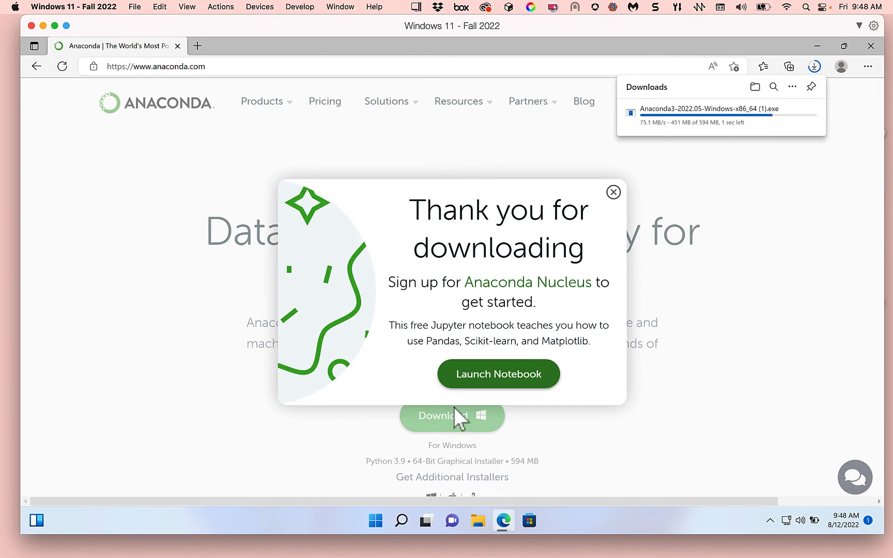
click(613, 193)
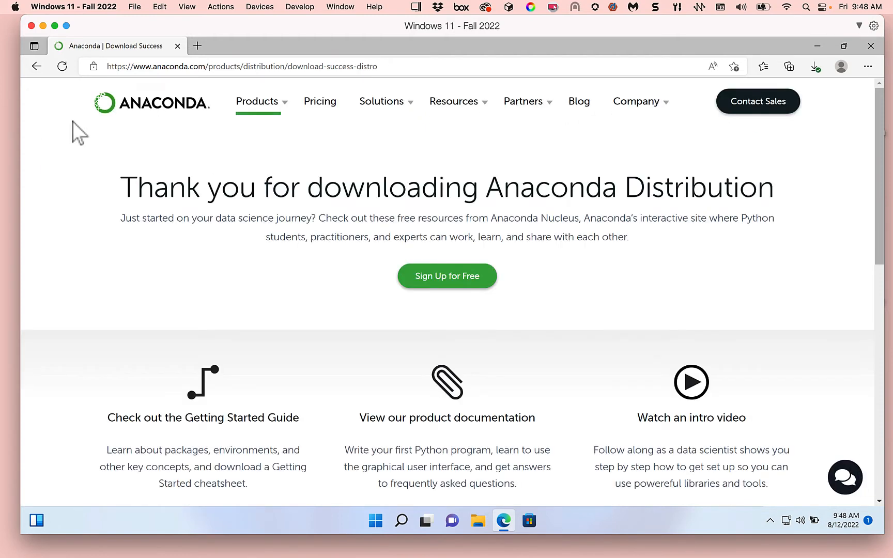
click(843, 46)
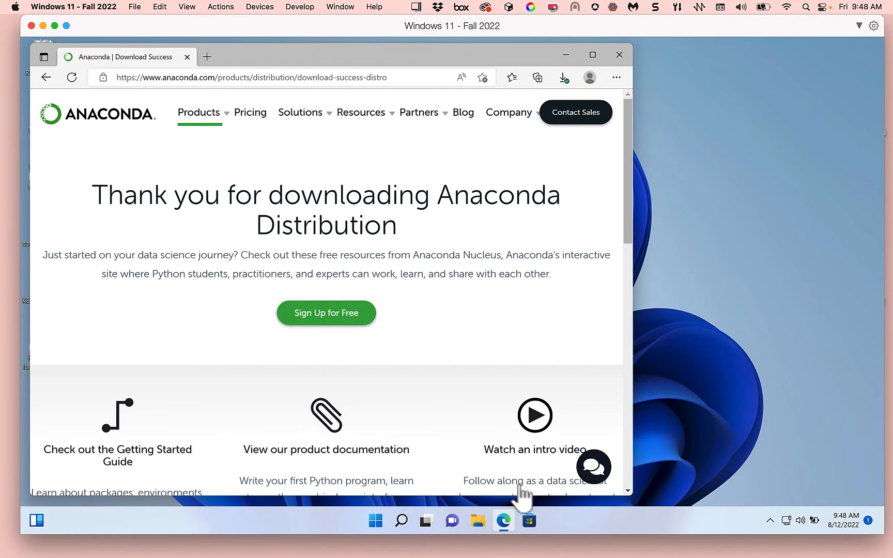
- Switch to File Explorer and open the Downloads folder
click(476, 523)
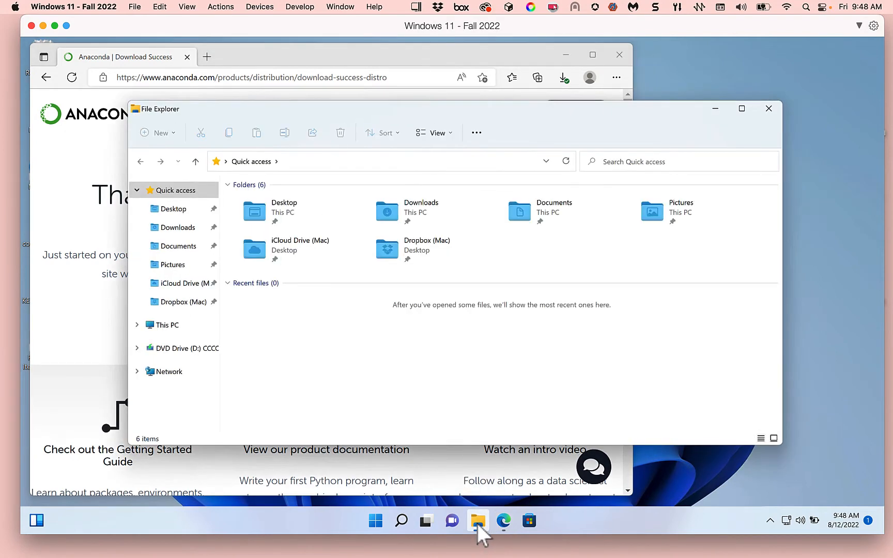
click(394, 207)
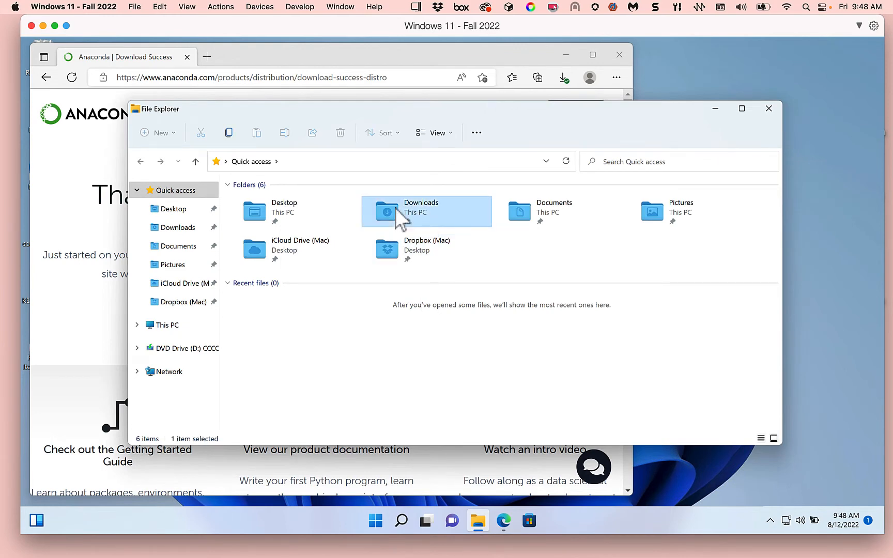
double_click(395, 208)
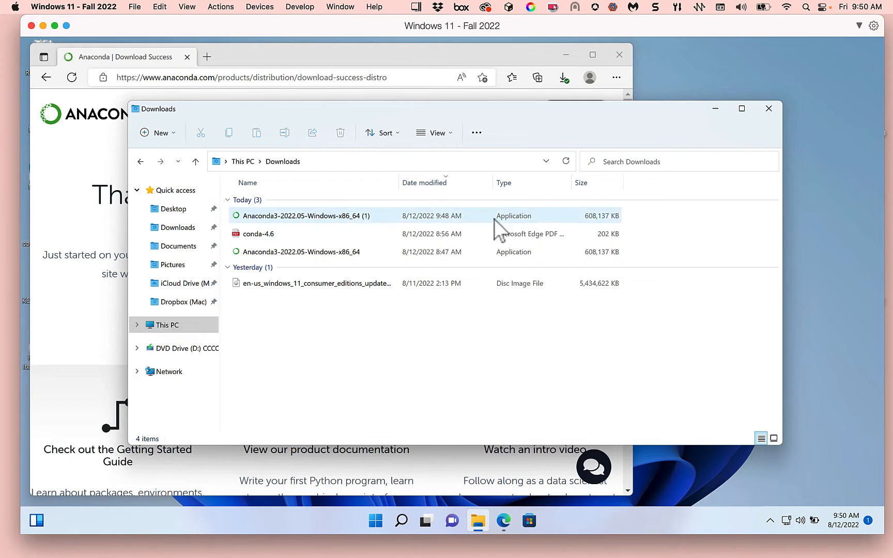
click(306, 222)
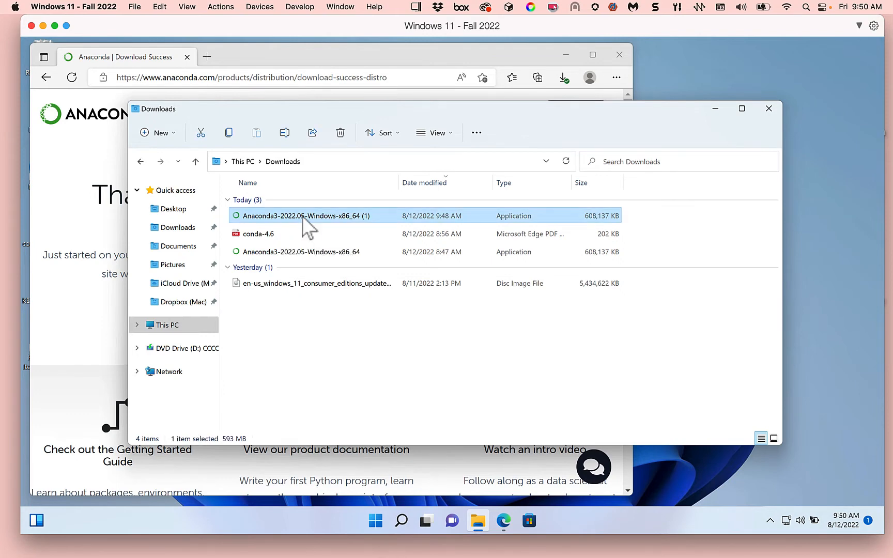
double_click(303, 218)
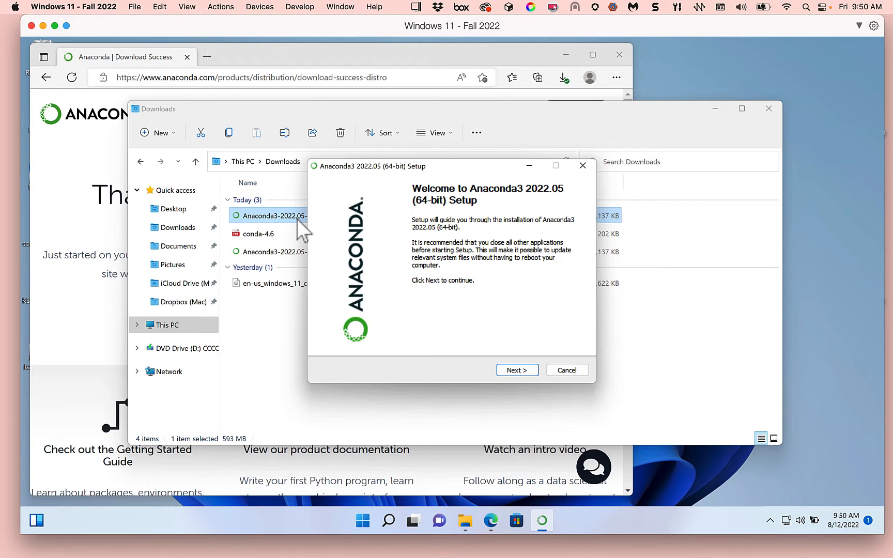
click(566, 370)
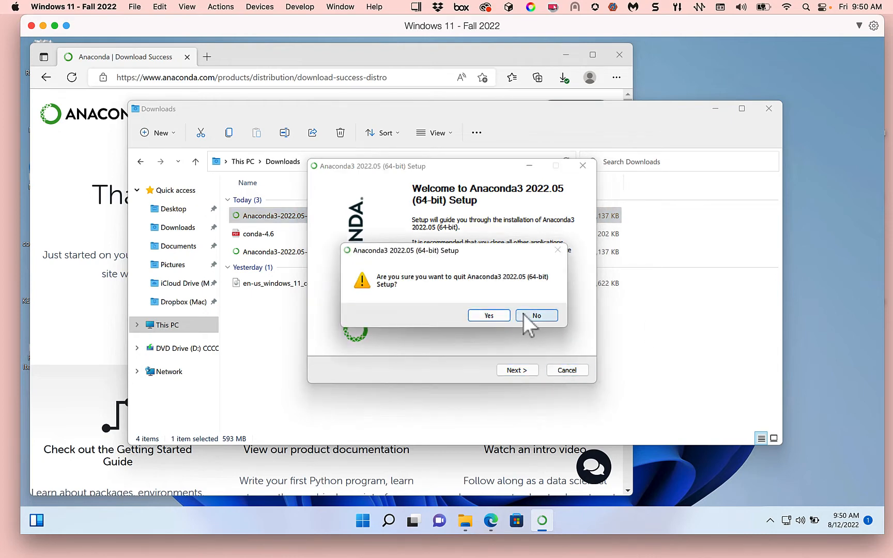
click(488, 315)
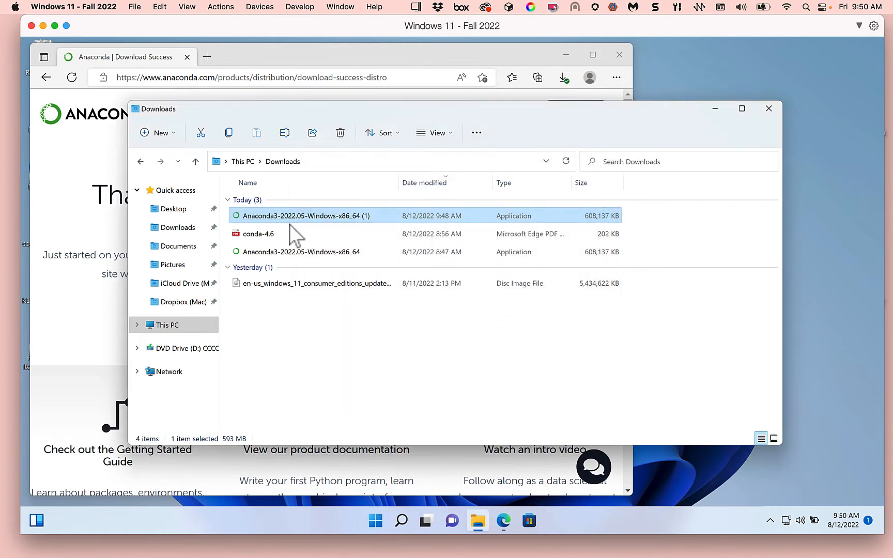
- Run the newly downloaded Anaconda3-2022.05-Windows-x86_64 (1) installer as administrator and allow it to make changes to the device
right_click(293, 215)
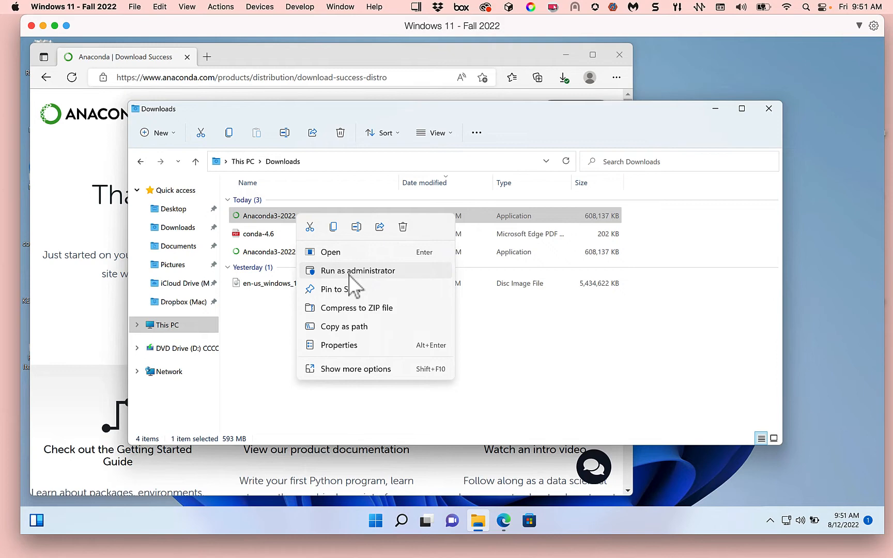
click(360, 269)
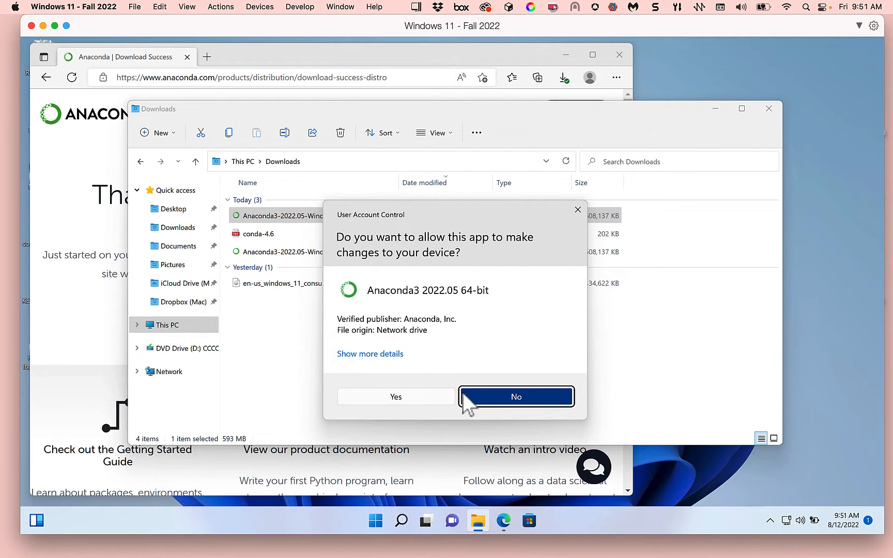
click(394, 395)
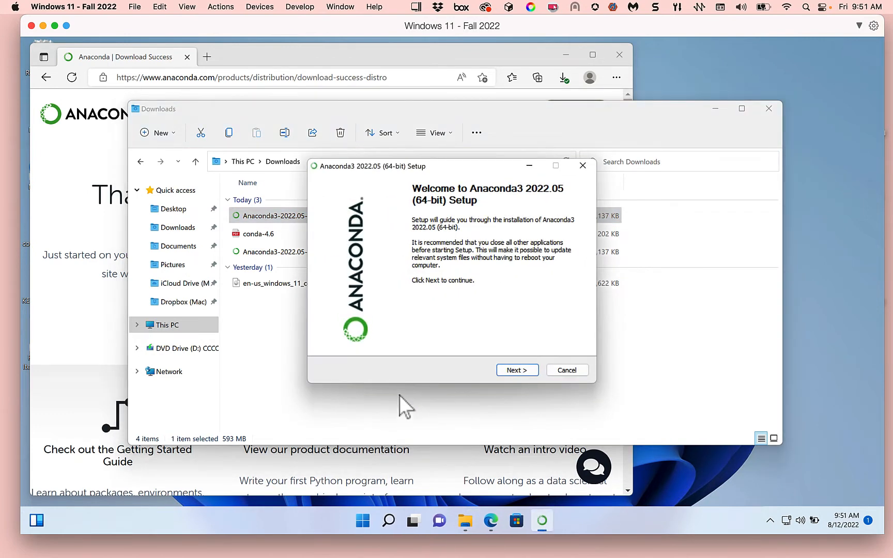
- Accept the license and install Anaconda3 for All Users in C:\ProgramData\Anaconda3, registered as the system Python 3.9 and not added to PATH
click(519, 370)
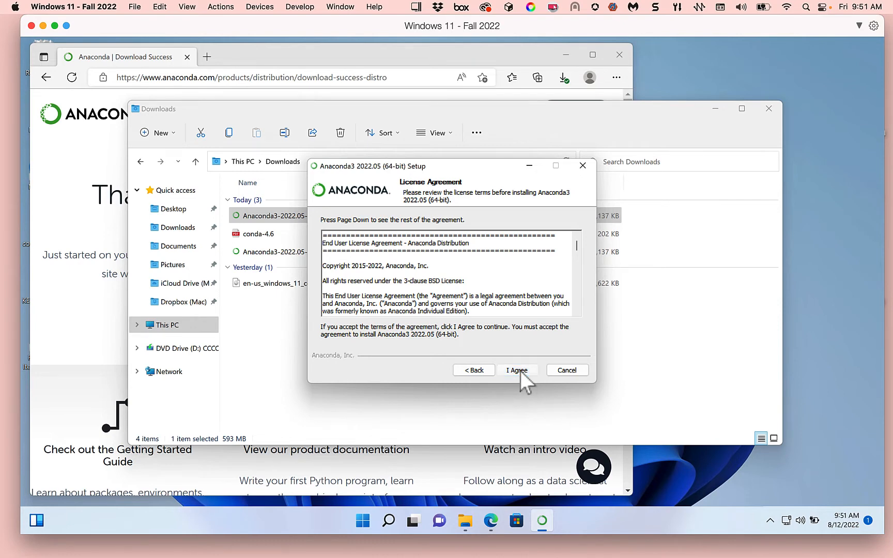
click(520, 370)
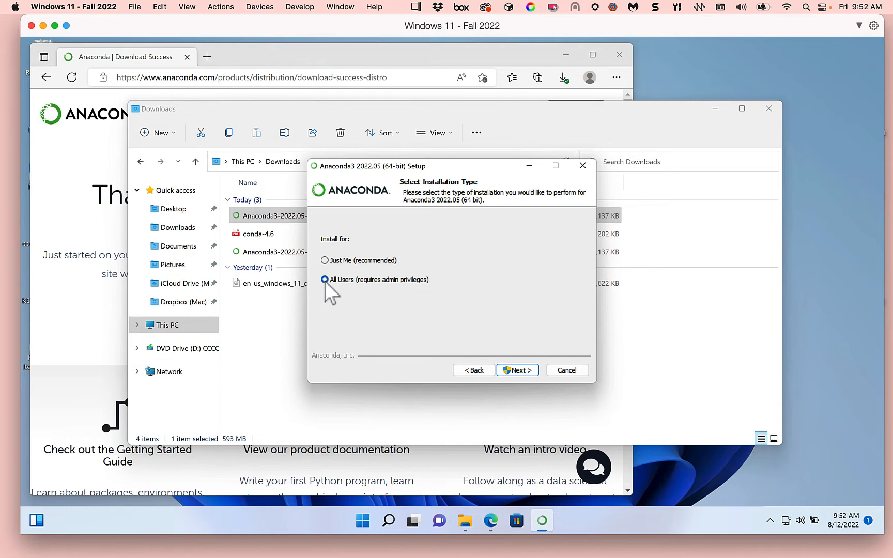
click(519, 370)
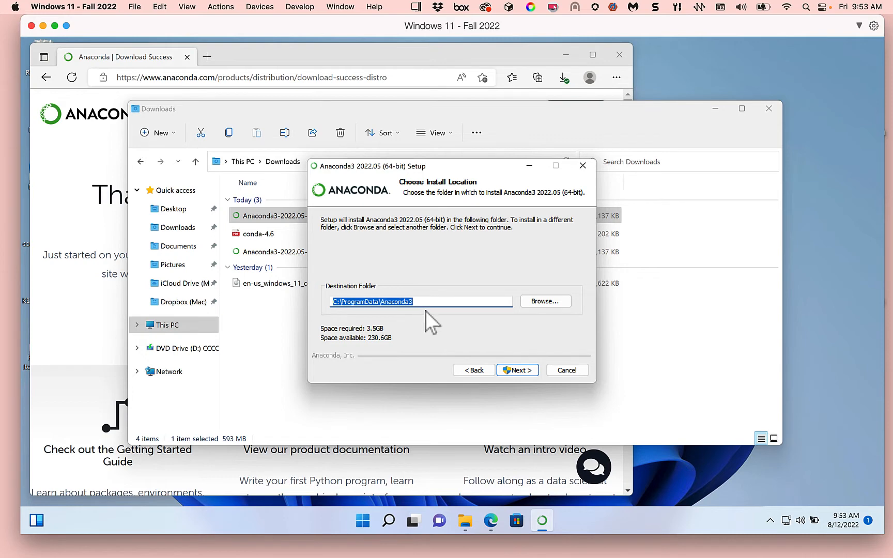
click(514, 370)
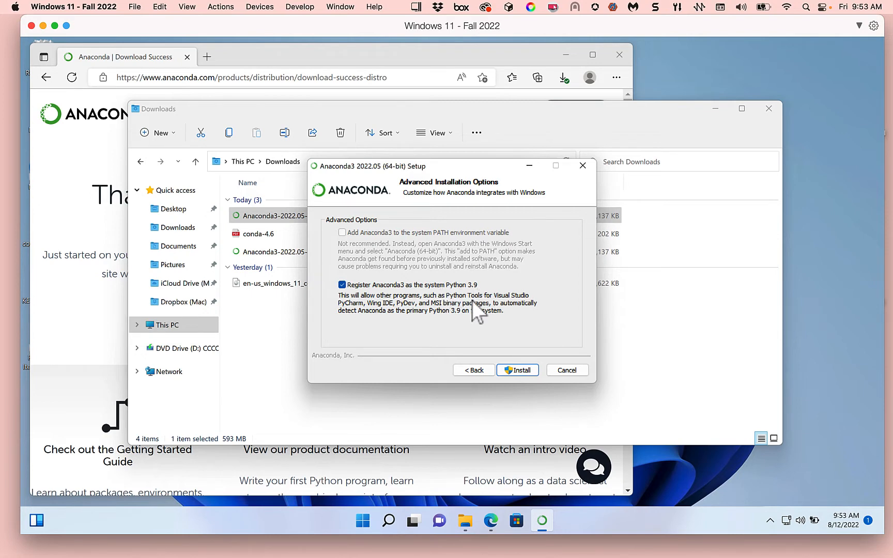
click(514, 369)
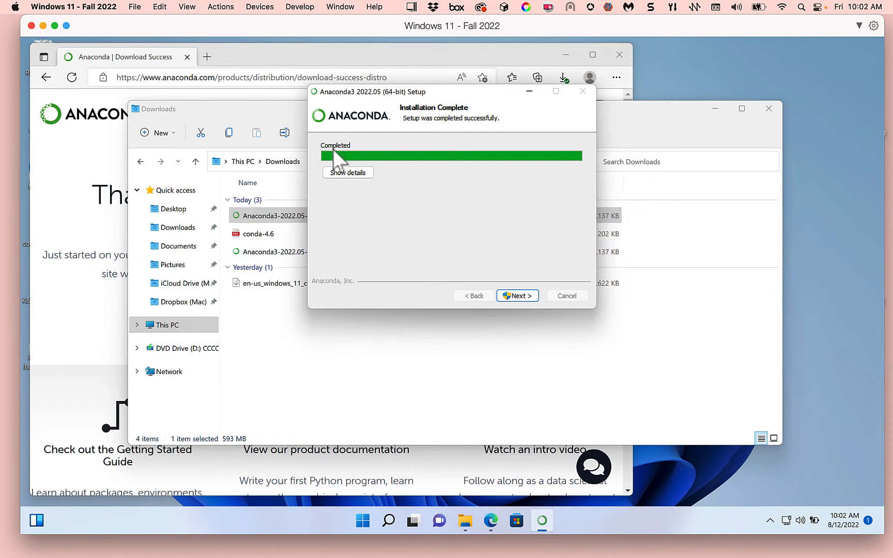
- Finish the Anaconda3 setup, keeping the Anaconda Distribution Tutorial and Getting Started with Anaconda options enabled
click(518, 296)
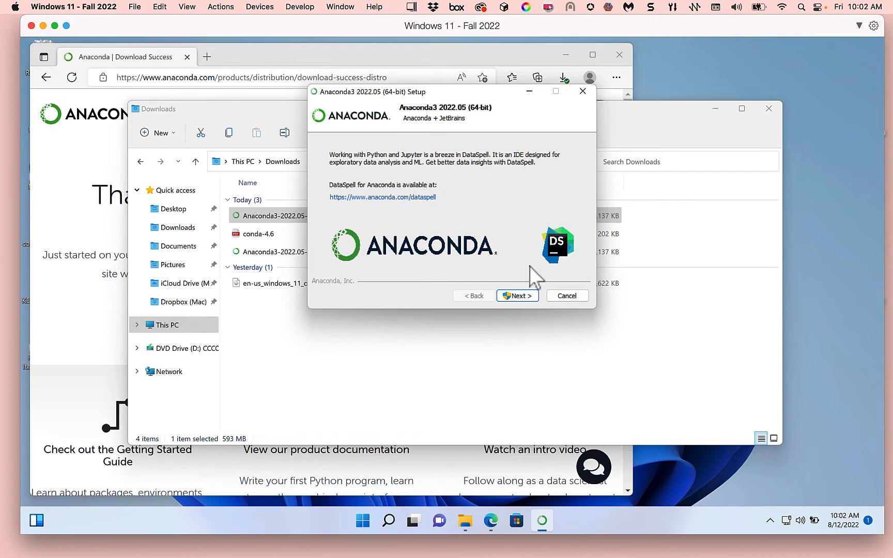
click(520, 299)
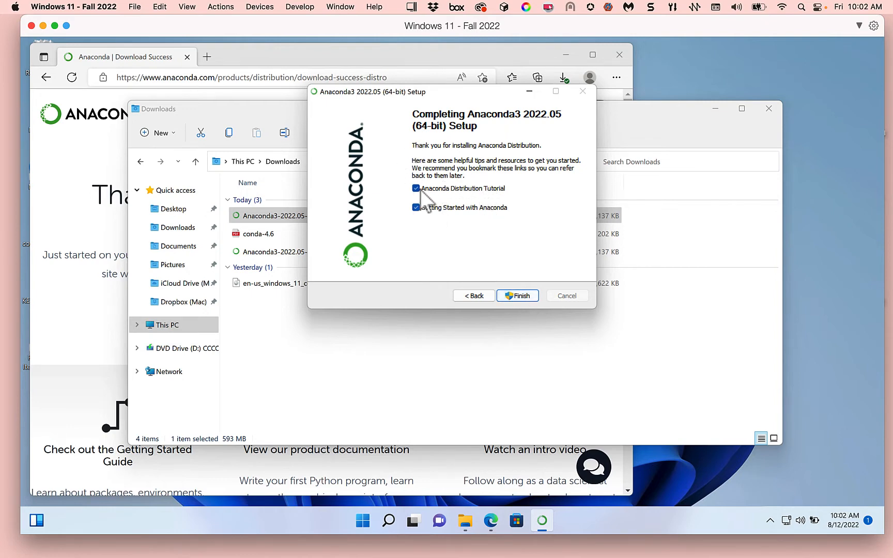
click(524, 296)
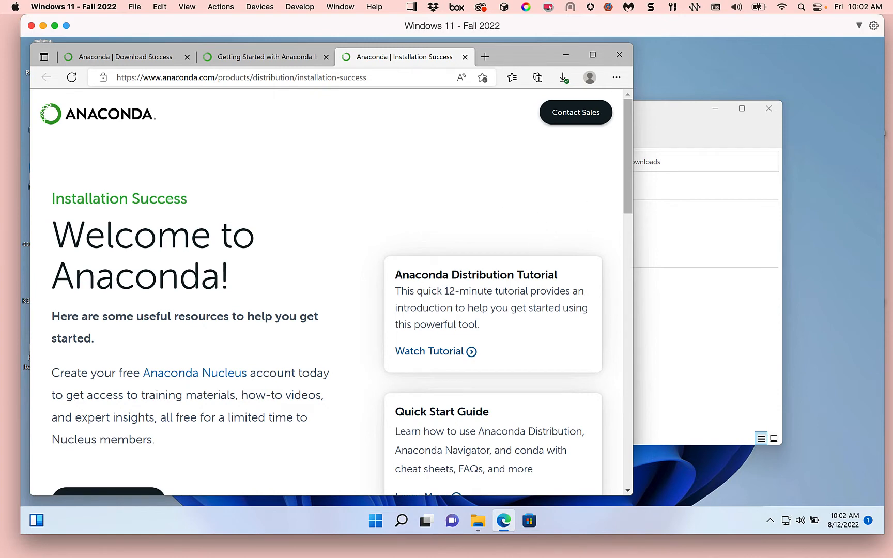
- Close the browser window holding the Anaconda pages and open a fresh Microsoft Edge window
drag(892, 64, 288, 24)
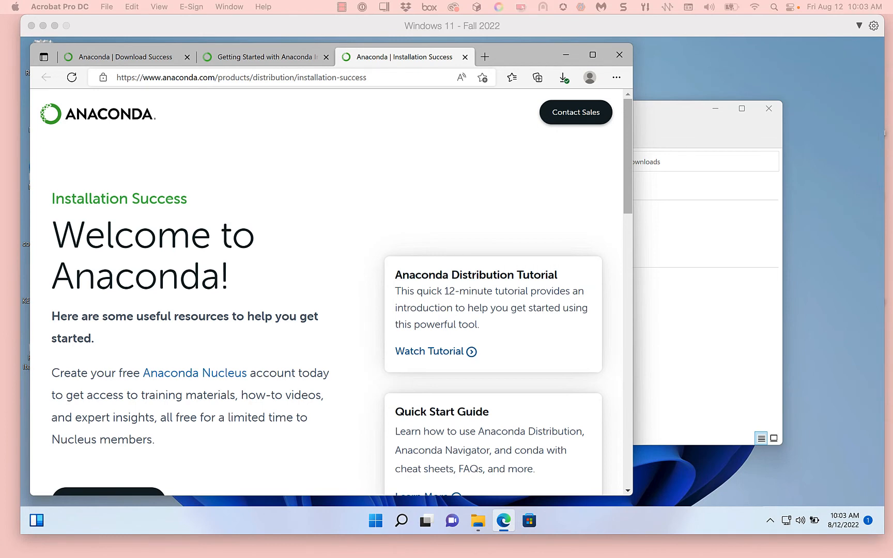
click(623, 49)
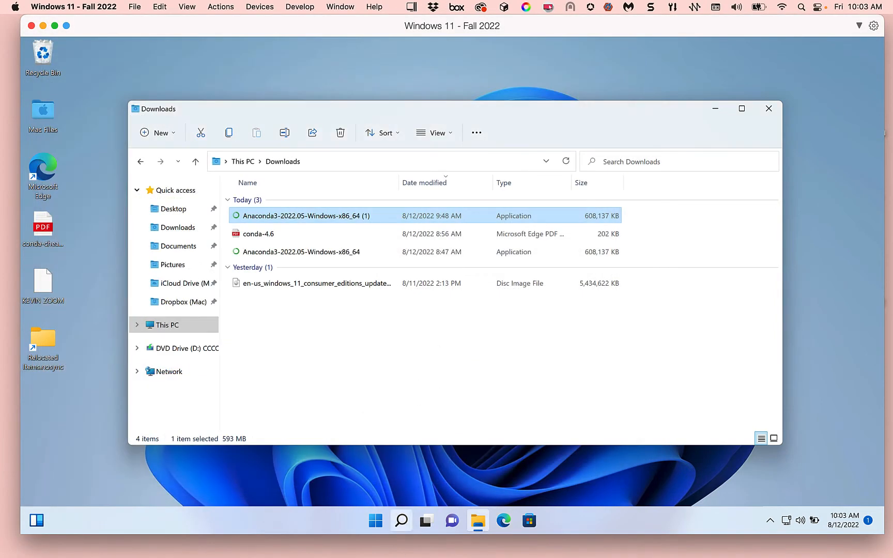
click(506, 521)
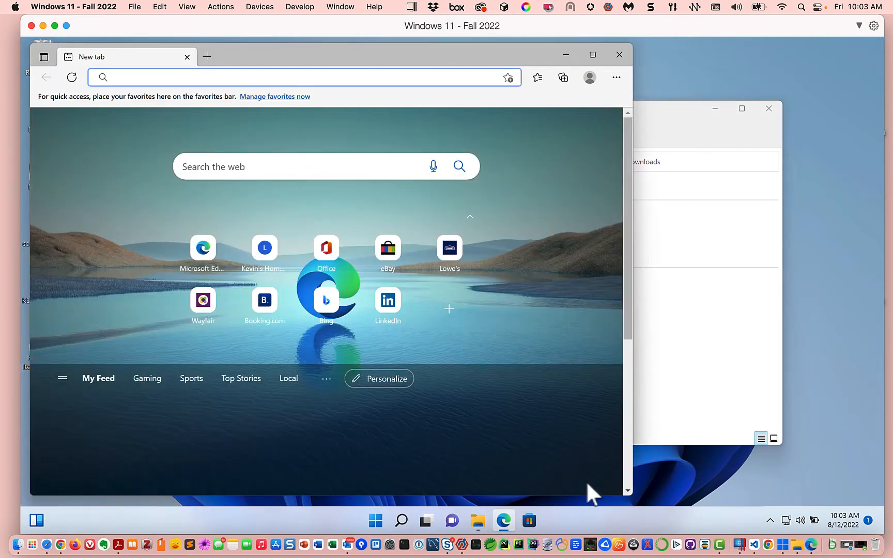
- Widen the browser window and search the web for "anaconda cheat sheet"
drag(632, 493, 803, 490)
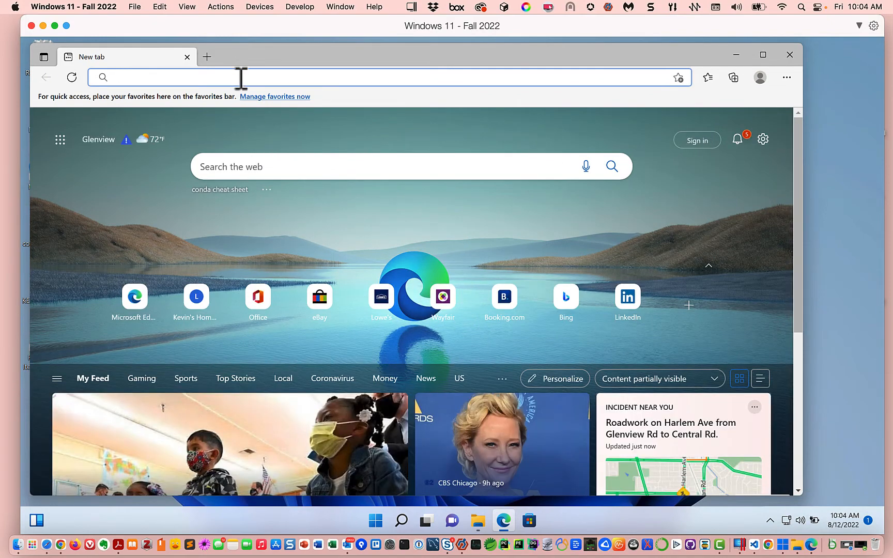
text(anachon)
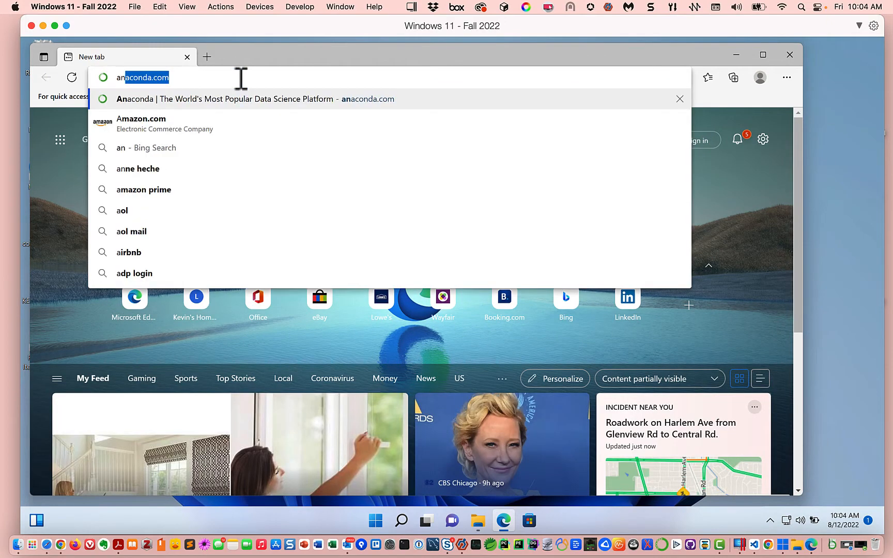
key(BackSpace)
key(BackSpace)
key(BackSpace)
key(BackSpace)
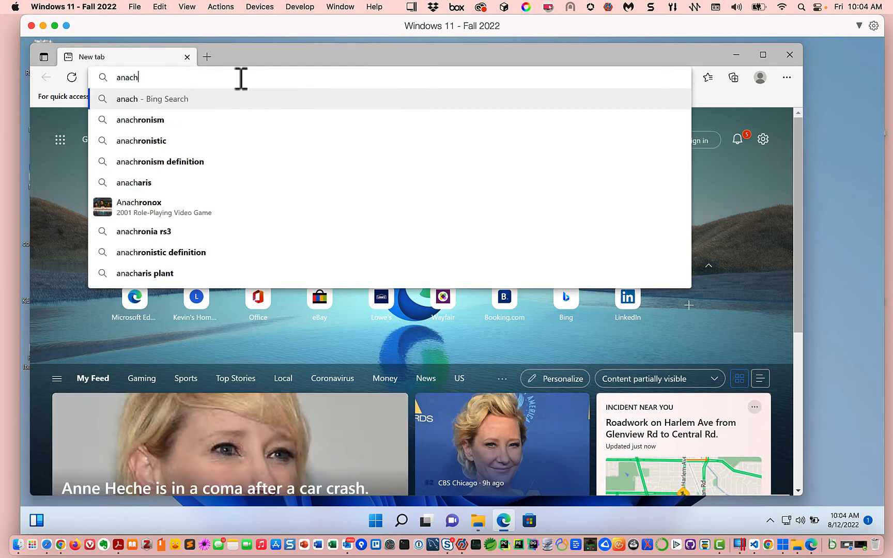
text(cond)
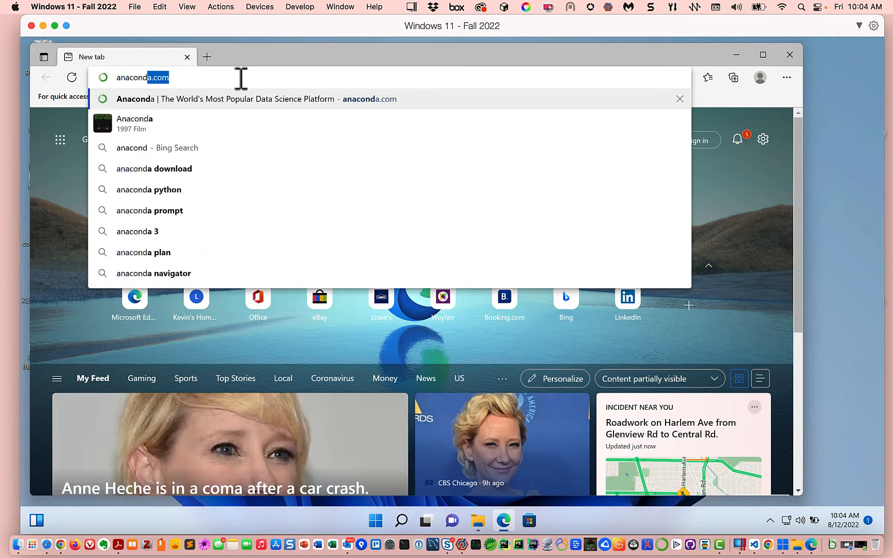
text(a cheat )
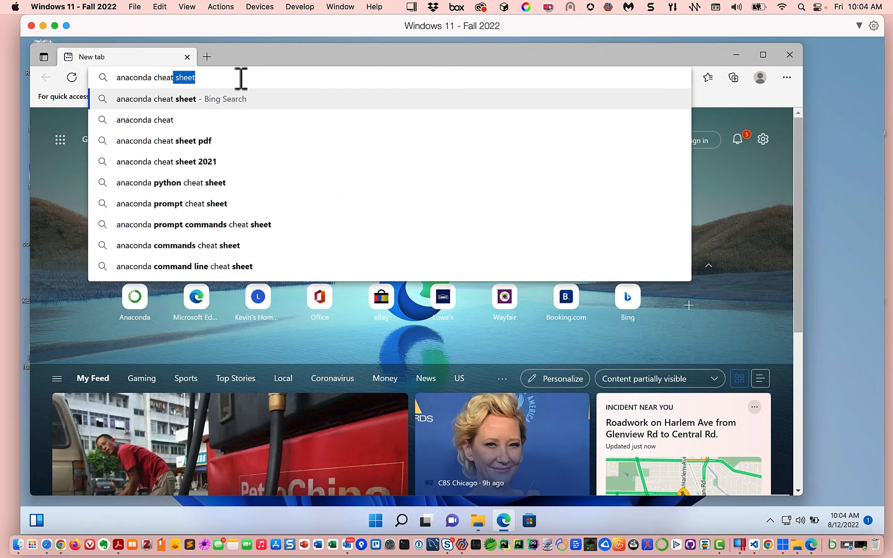
text(sheet)
key(Return)
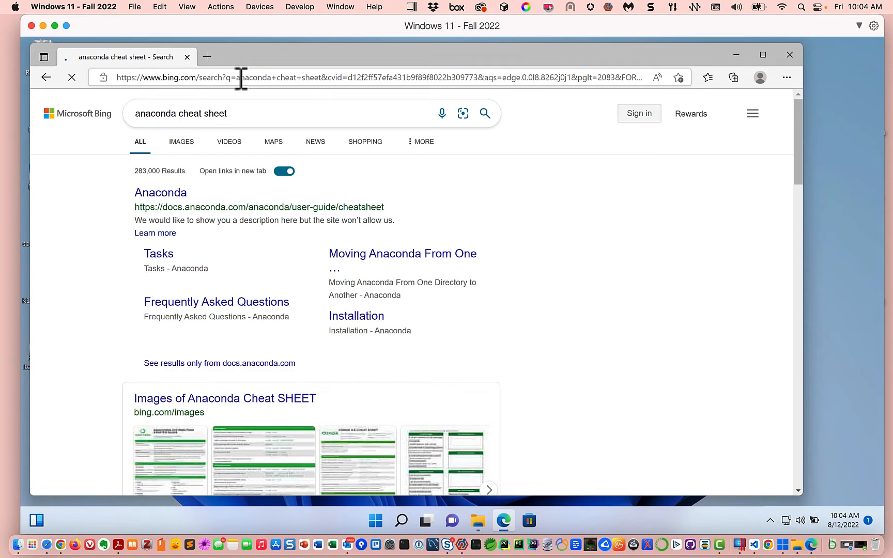
- From the docs.conda.io Cheat sheet page in the results, download the conda 4.12.x cheat sheet PDF and open it
scroll(273, 238, down, 7)
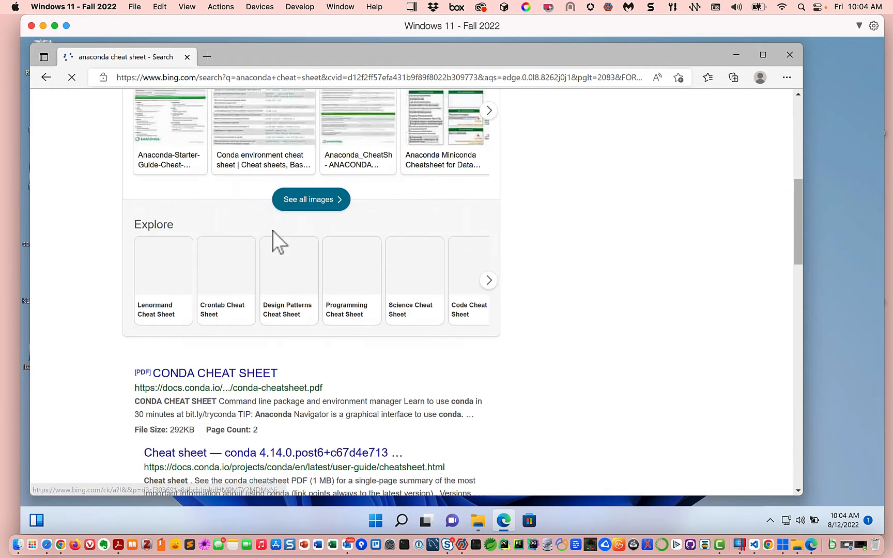
scroll(272, 231, down, 3)
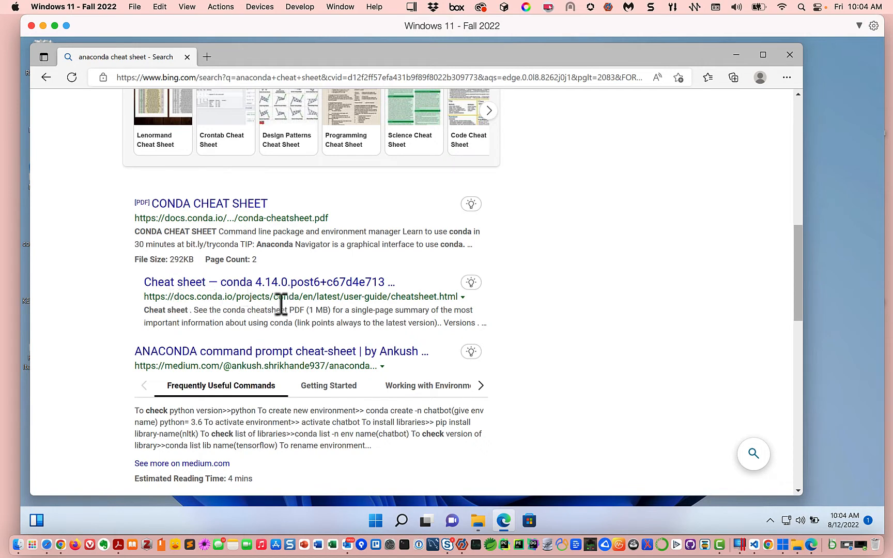
click(203, 283)
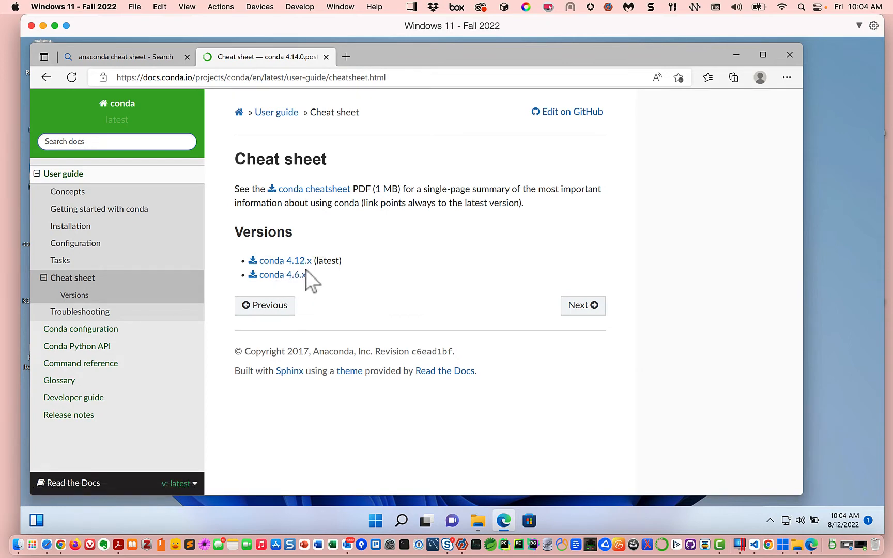
click(267, 263)
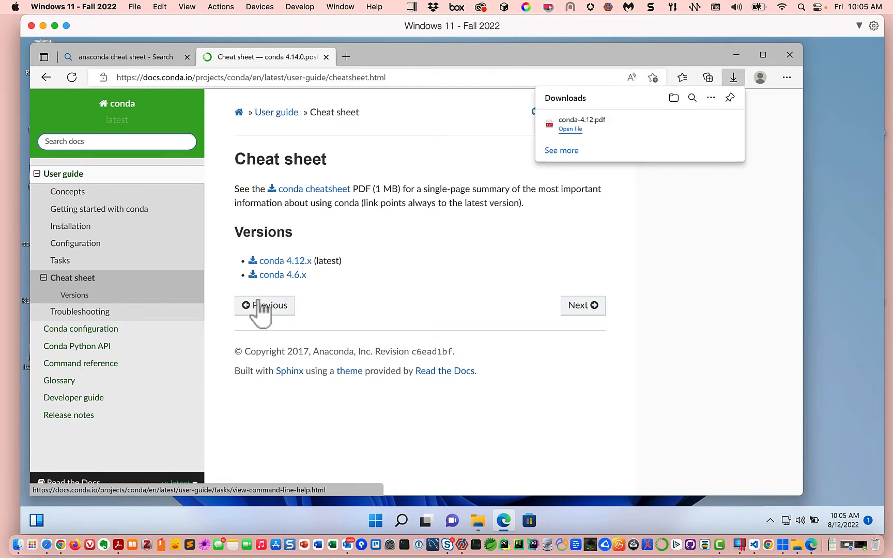
click(570, 129)
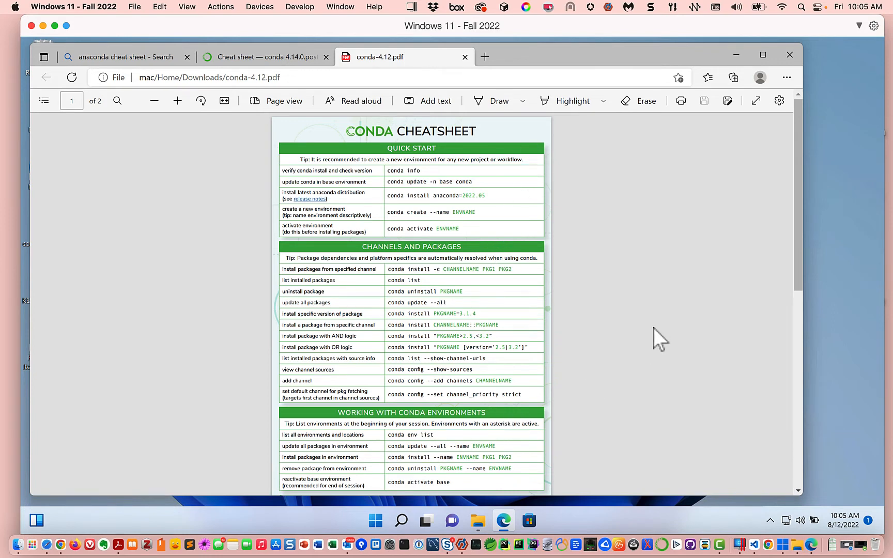
- Enlarge the conda cheatsheet and look through its commands, and close both the browser and the Downloads folder windows
click(177, 102)
click(177, 103)
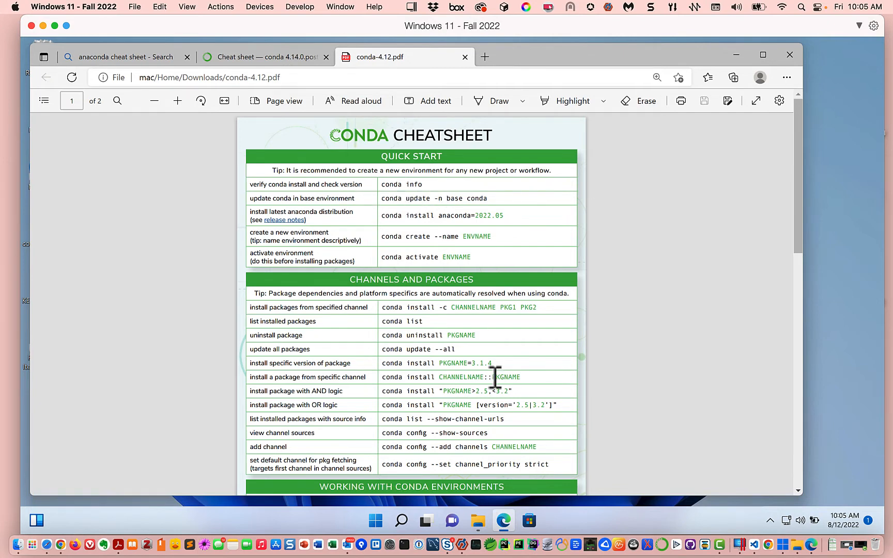
scroll(494, 375, down, 5)
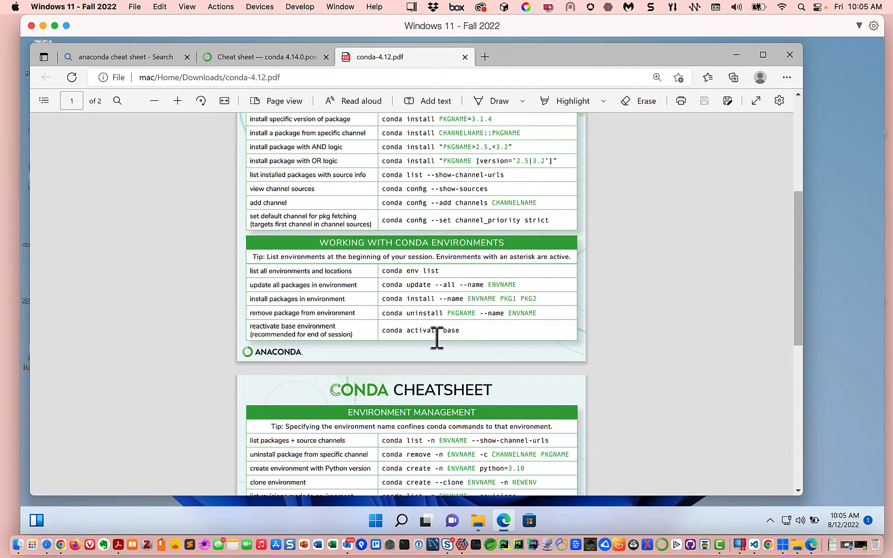
scroll(437, 310, up, 3)
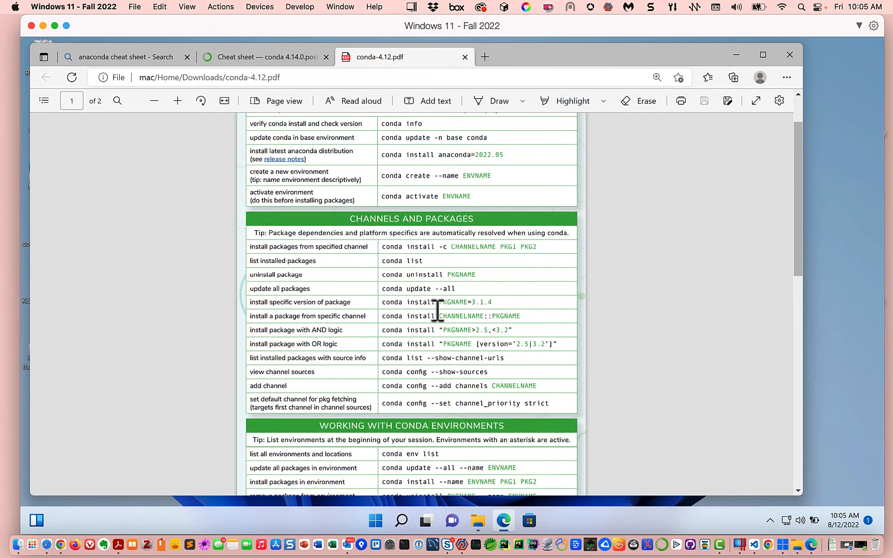
scroll(437, 309, up, 2)
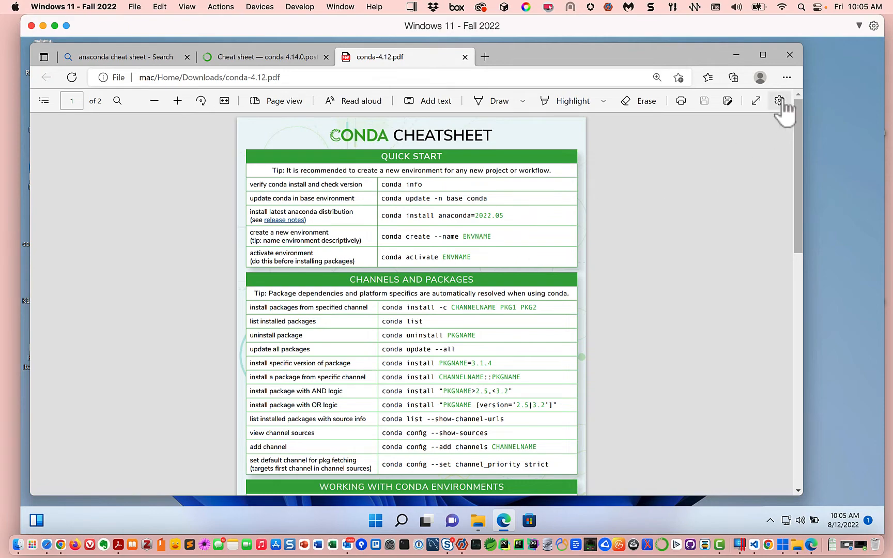
click(789, 54)
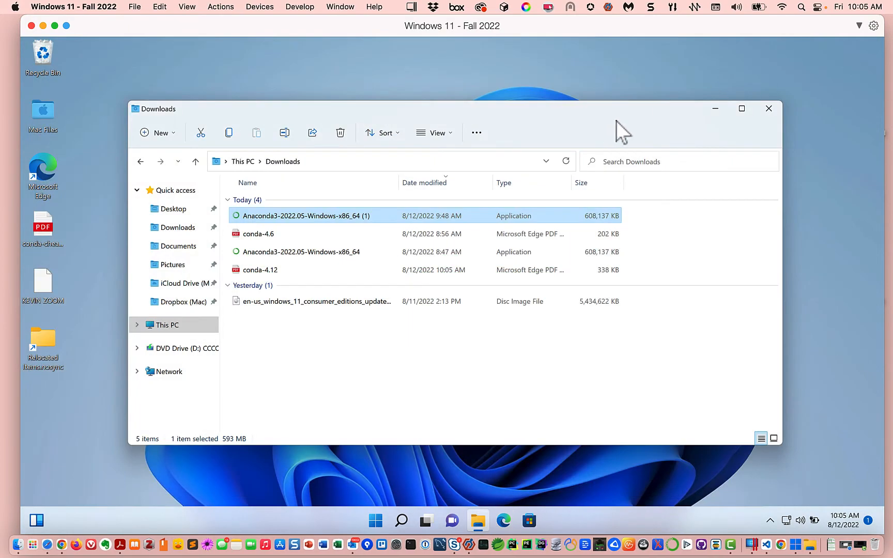
click(768, 109)
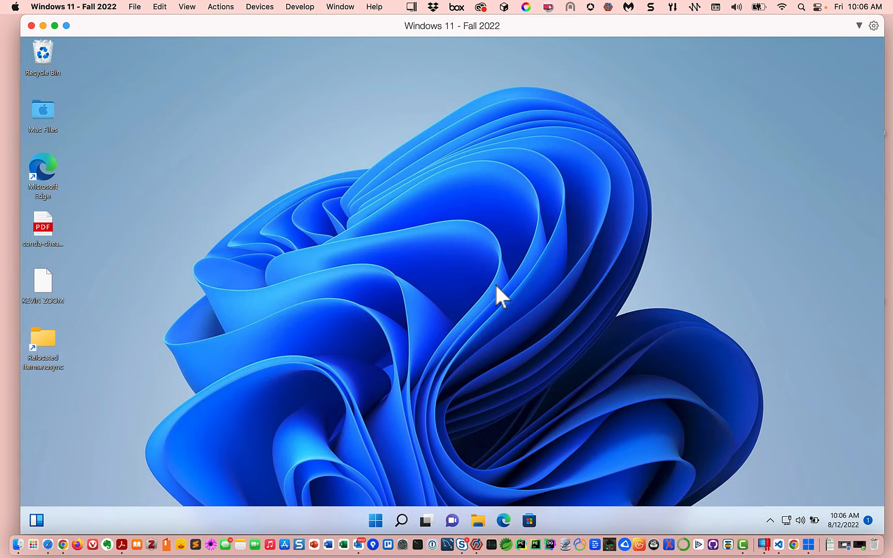
- Pin Anaconda Prompt (Anaconda3) from the Anaconda3 (64-bit) app group to the taskbar
click(376, 521)
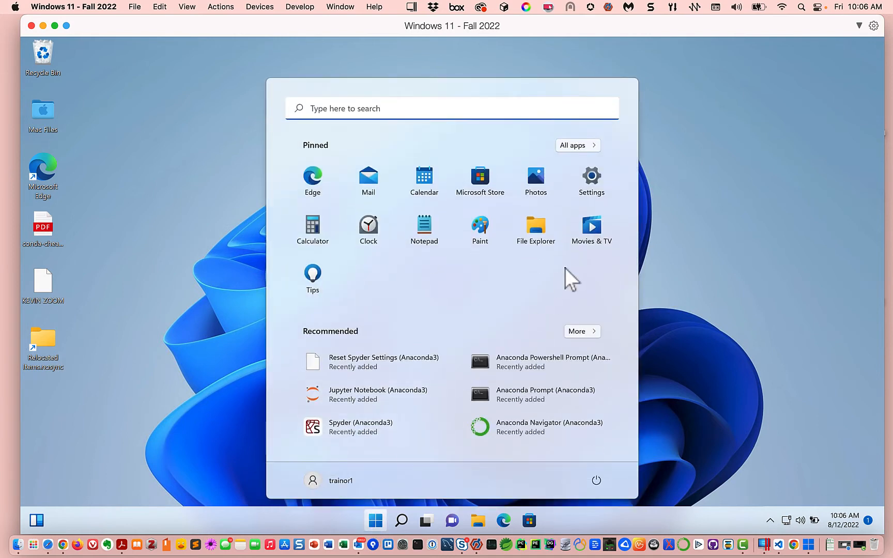
click(593, 154)
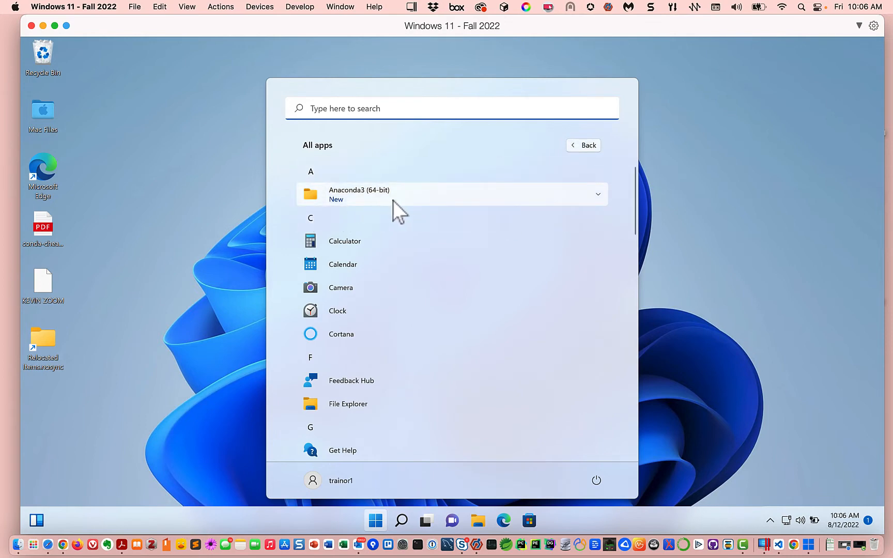
click(597, 195)
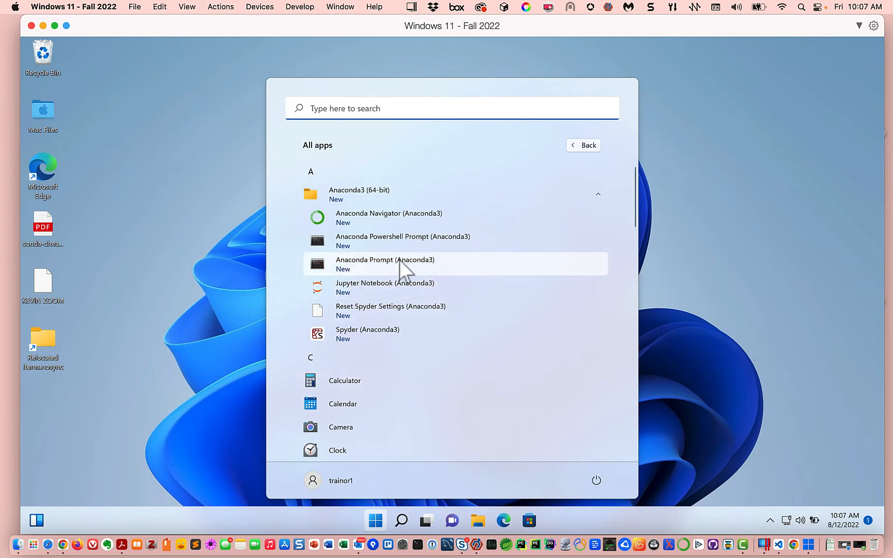
right_click(384, 264)
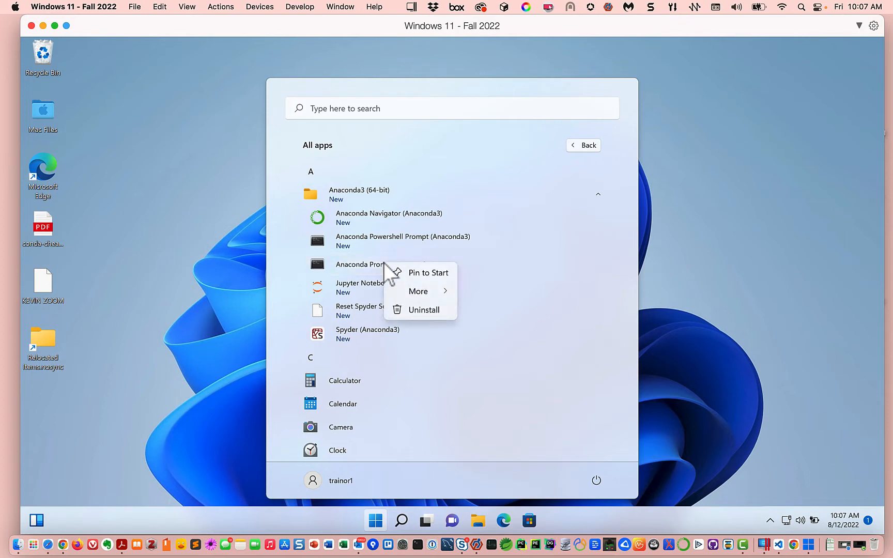
mouse_move(417, 292)
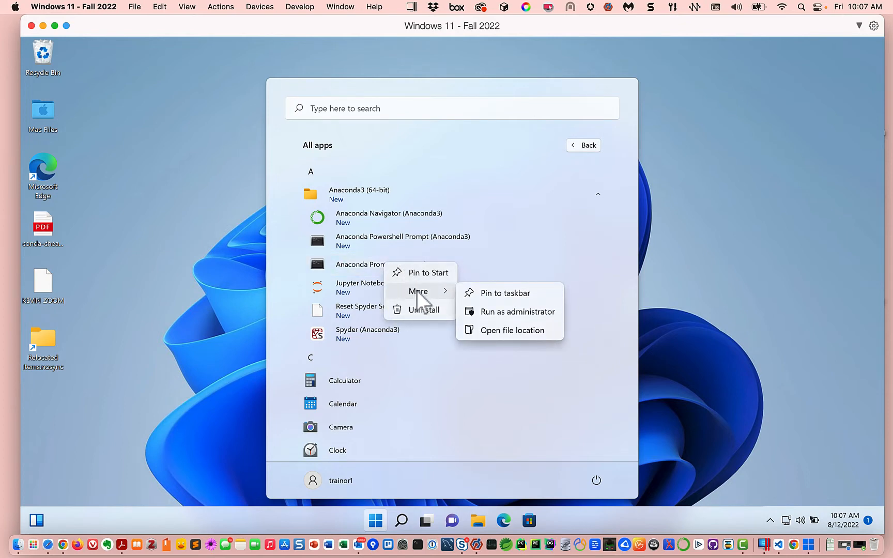
click(511, 294)
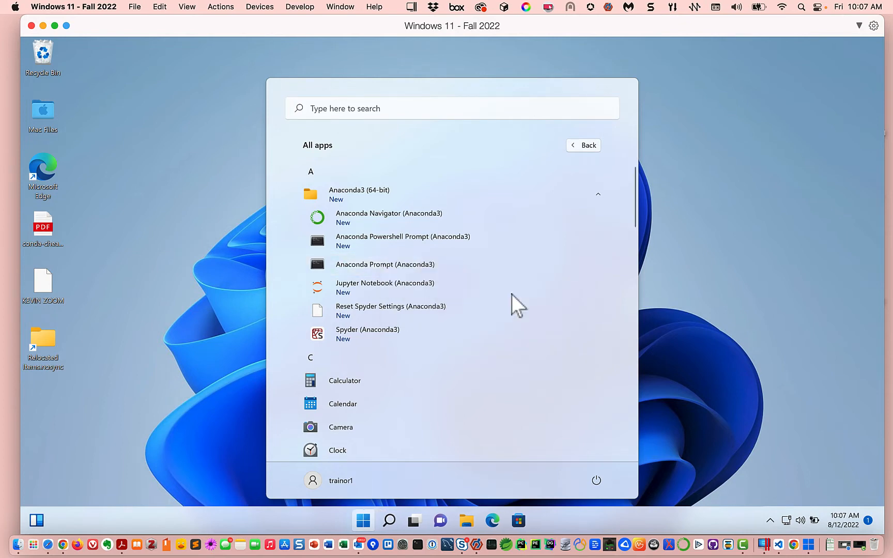
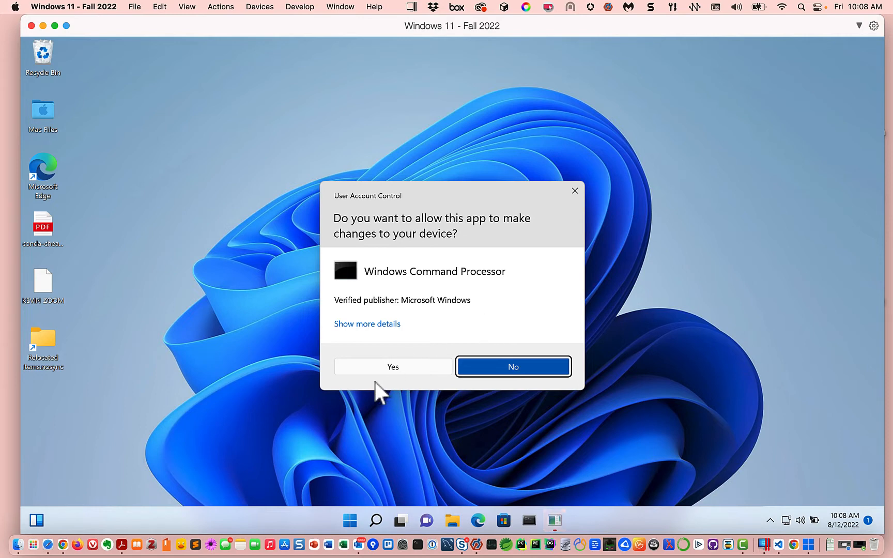
- Allow Anaconda Prompt to run as administrator, and set its console font size to 24, repositioning the window to fit the desktop
click(394, 368)
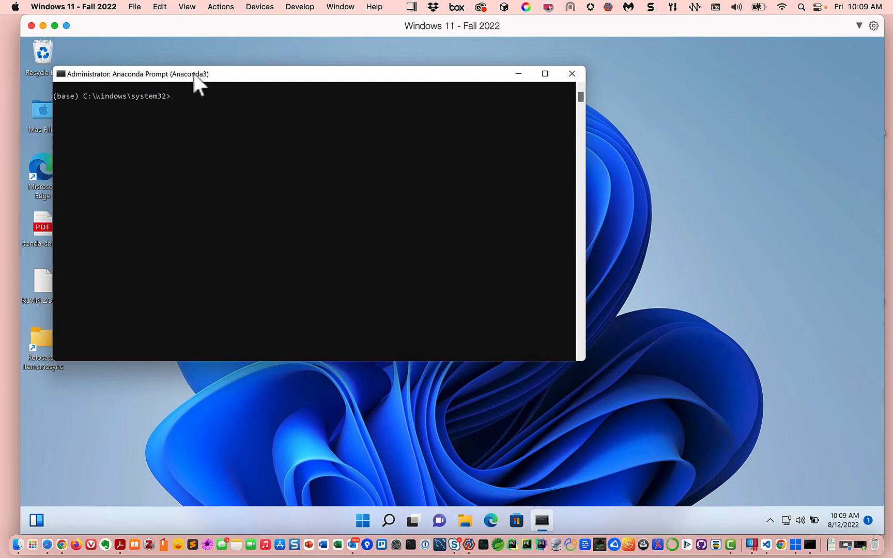
right_click(122, 75)
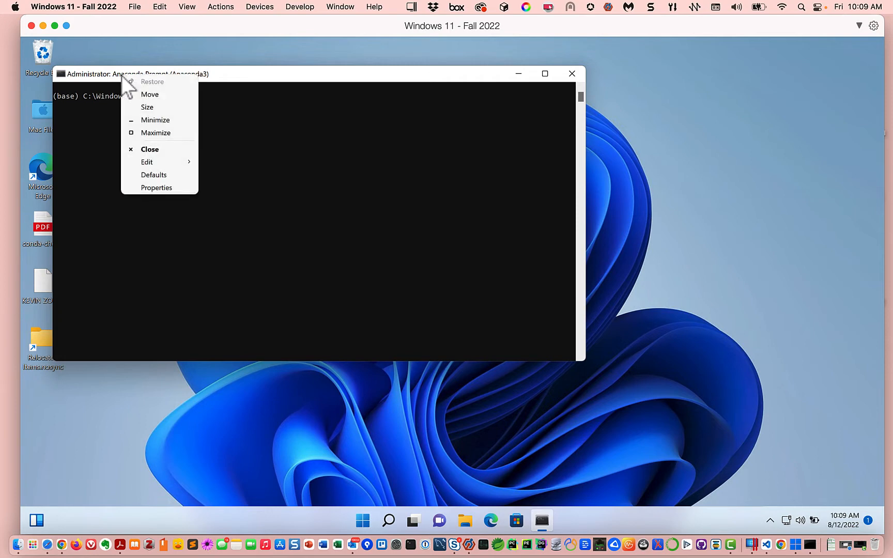
click(152, 188)
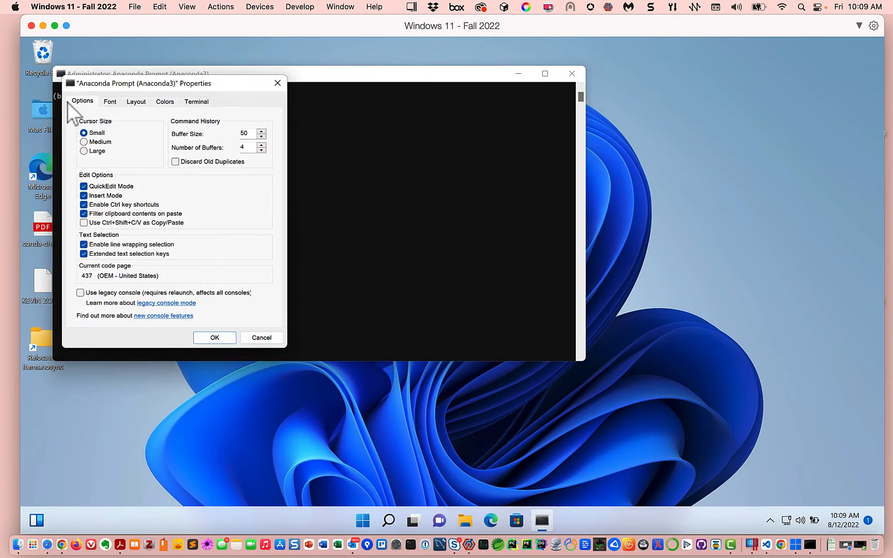
click(110, 103)
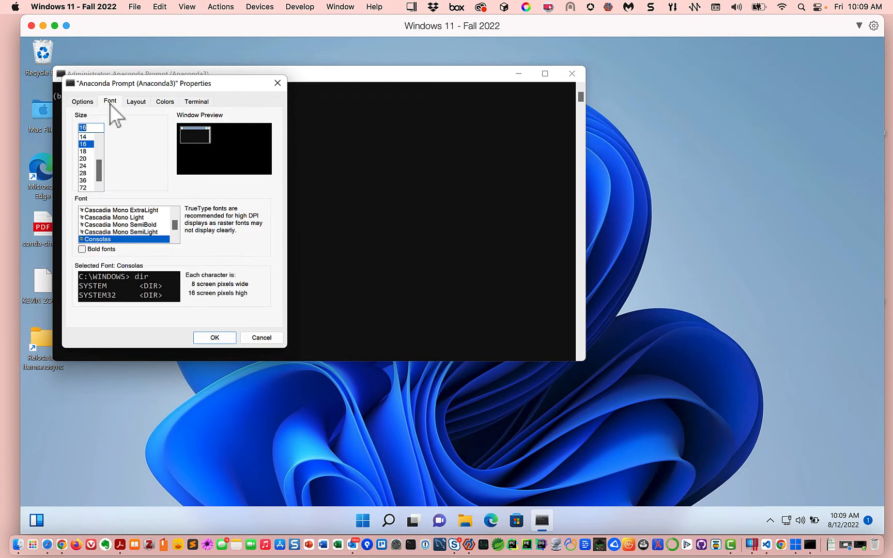
click(85, 166)
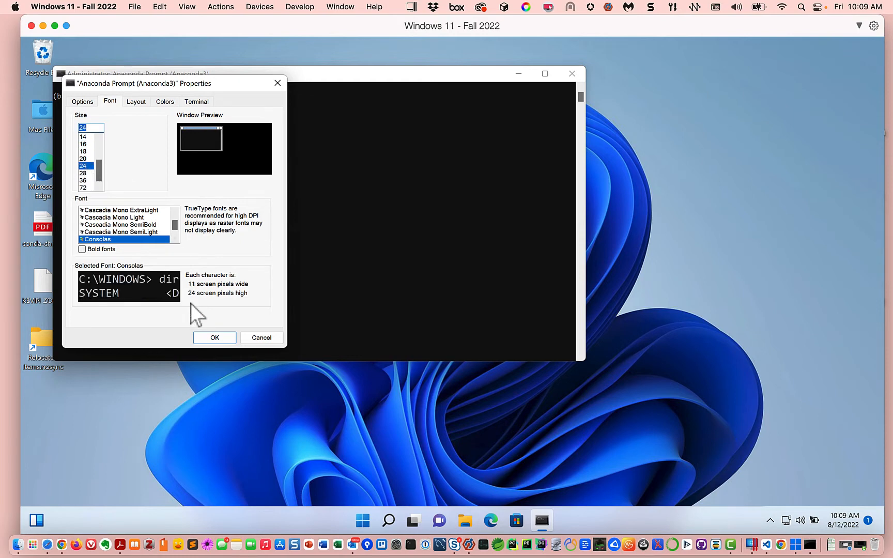
click(208, 338)
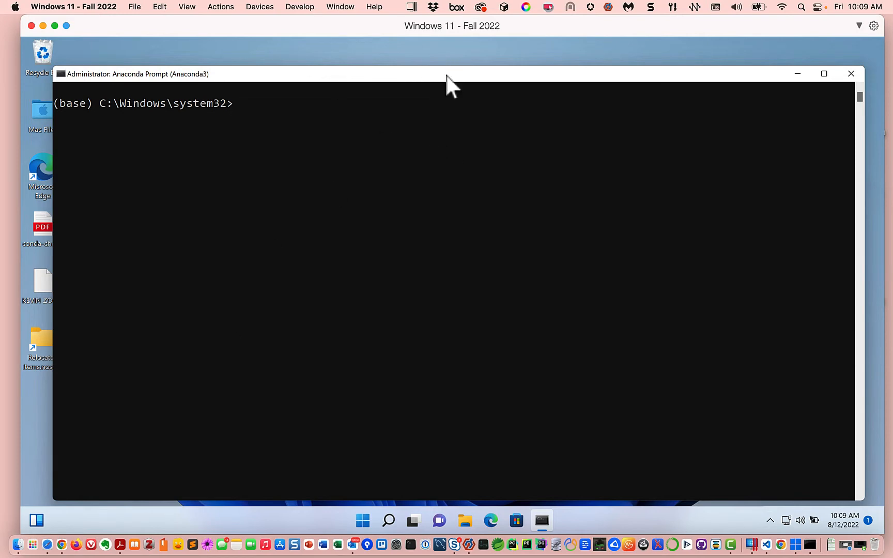
drag(444, 76, 432, 64)
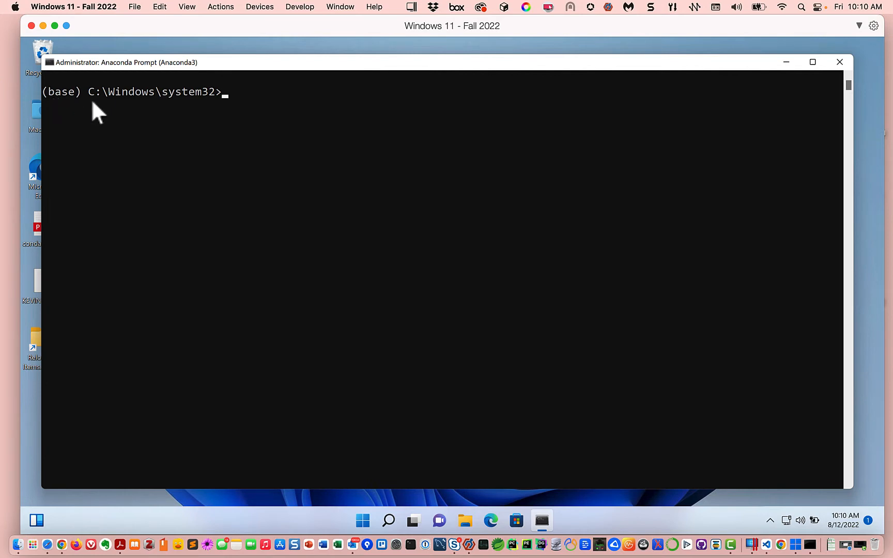
- Run conda info in the administrator Anaconda Prompt and review the reported installation details
click(228, 93)
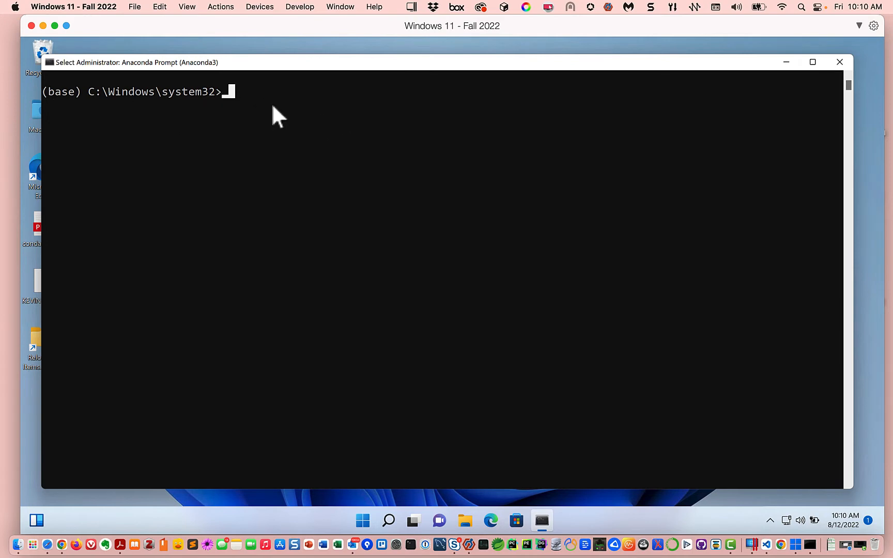
key(Escape)
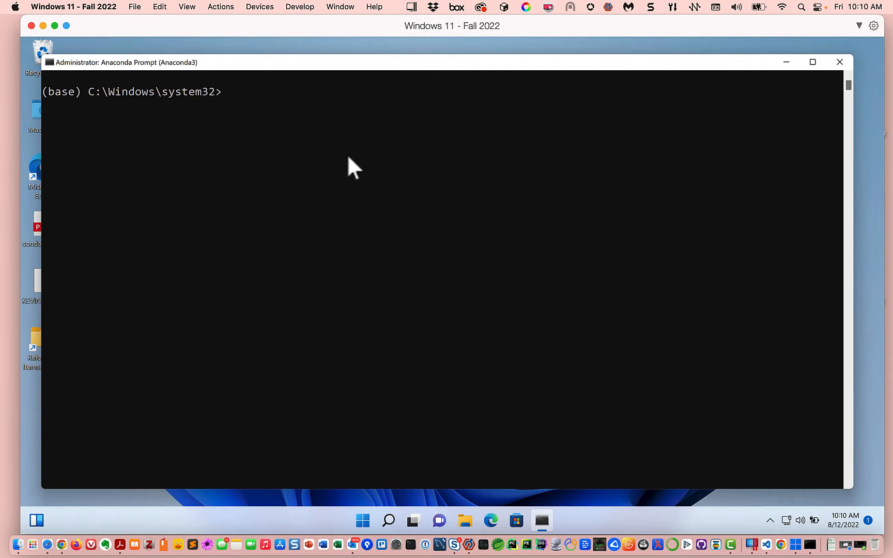
text(conda info)
key(Return)
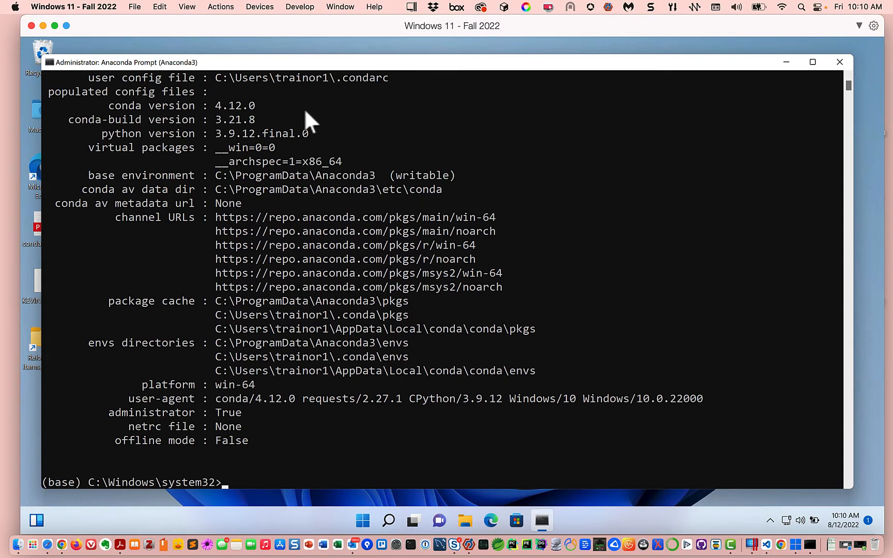
scroll(282, 114, up, 2)
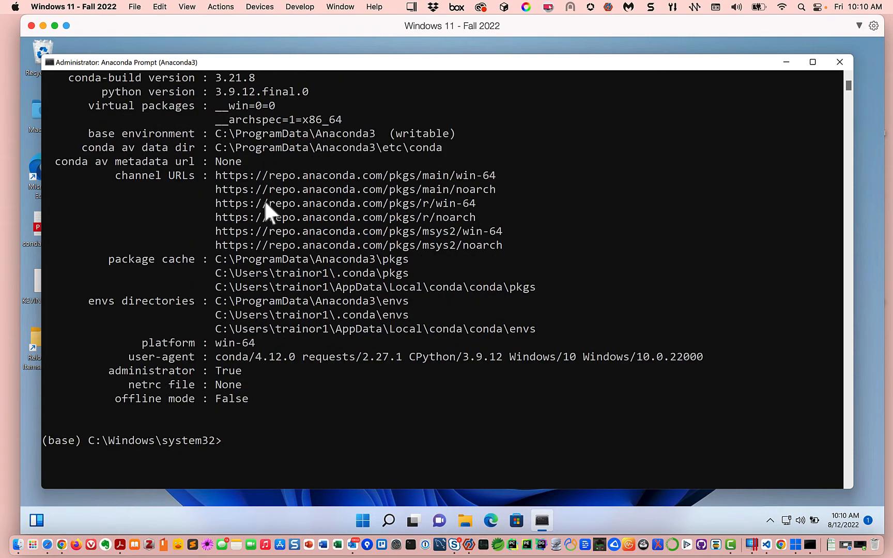
- Examine the conda info output again, from the active environment and version entries to the channel URLs, package cache and envs directories
scroll(264, 201, up, 2)
scroll(263, 202, down, 1)
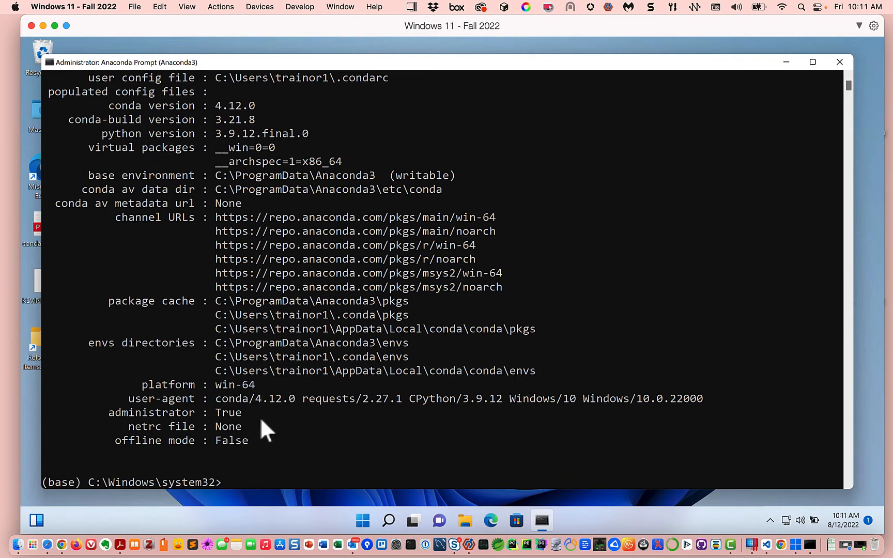
scroll(263, 382, up, 2)
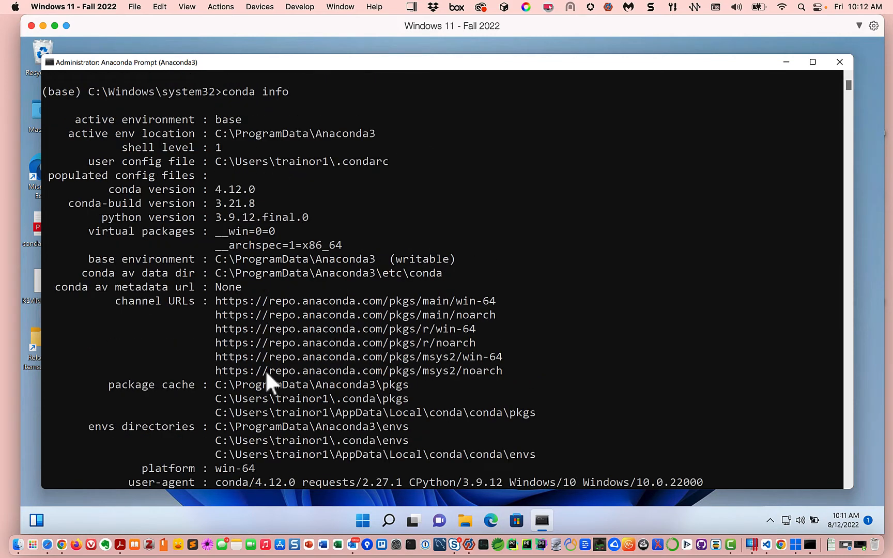
scroll(385, 310, down, 5)
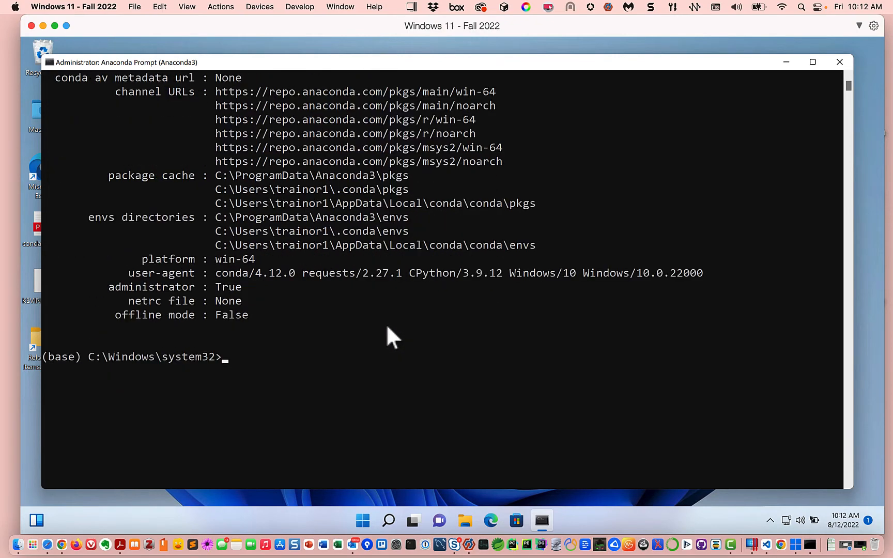
scroll(388, 327, up, 3)
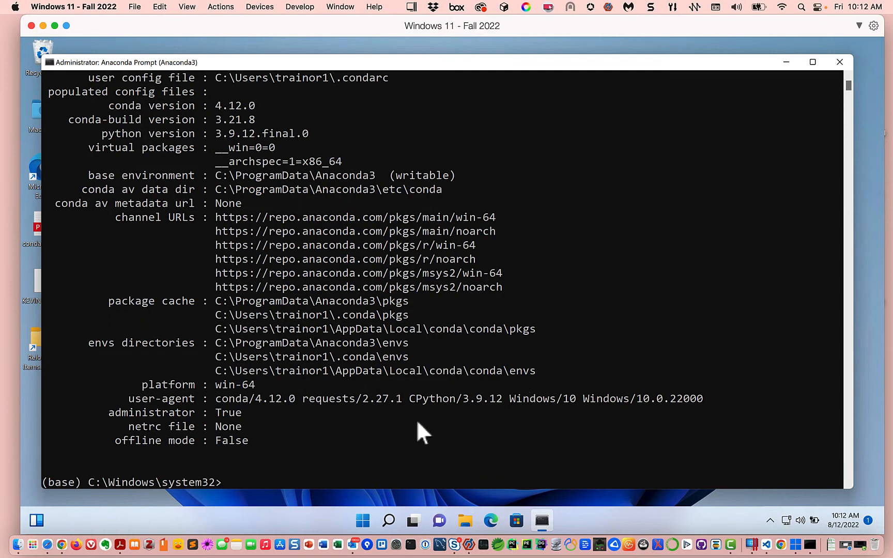
scroll(417, 417, down, 1)
scroll(409, 419, down, 2)
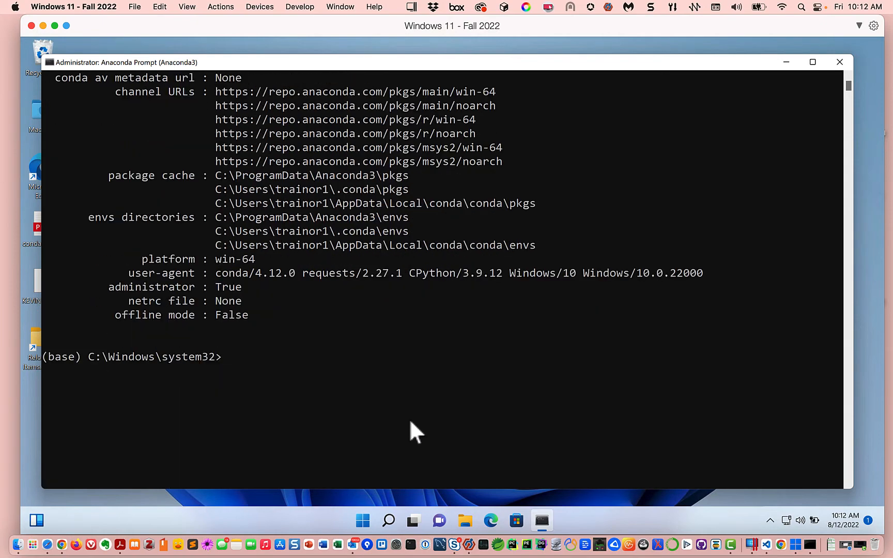
scroll(410, 419, up, 2)
scroll(408, 420, down, 1)
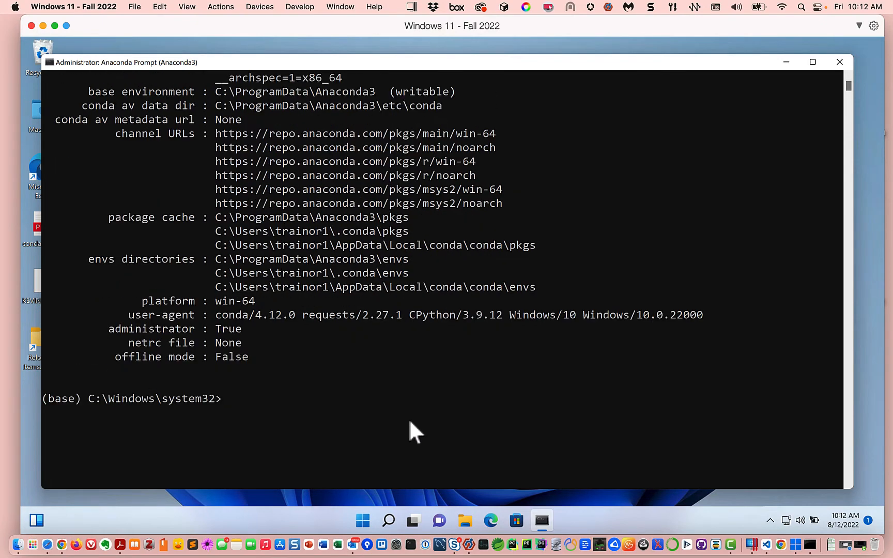
- List the existing conda environments by running conda info --envs
click(226, 398)
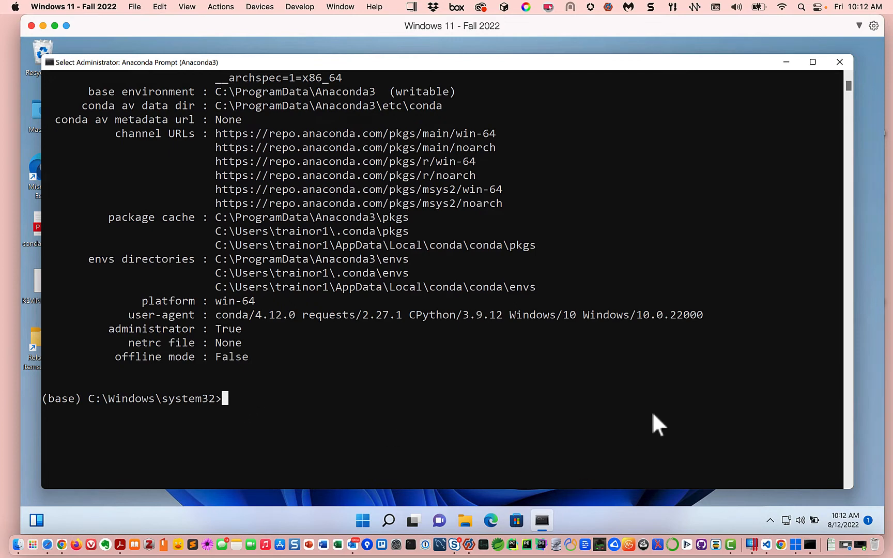
text(conda)
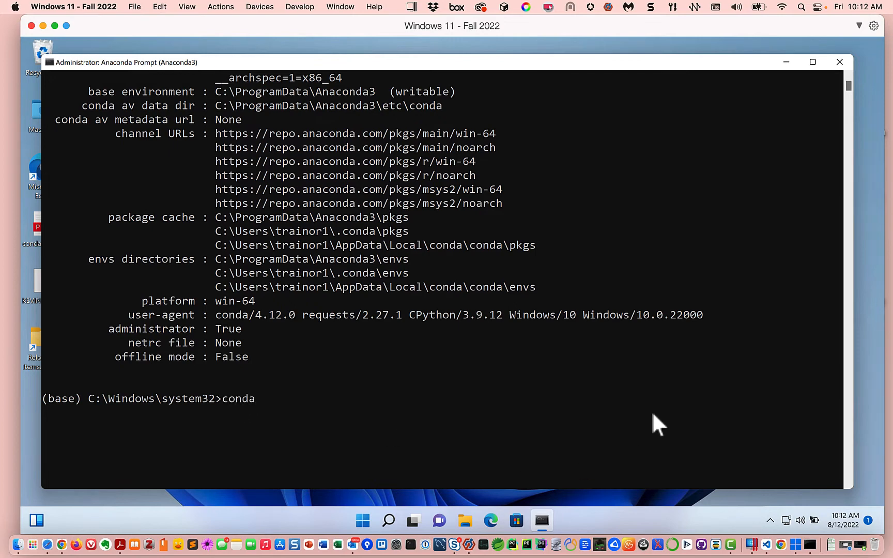
text( info --envs)
key(Return)
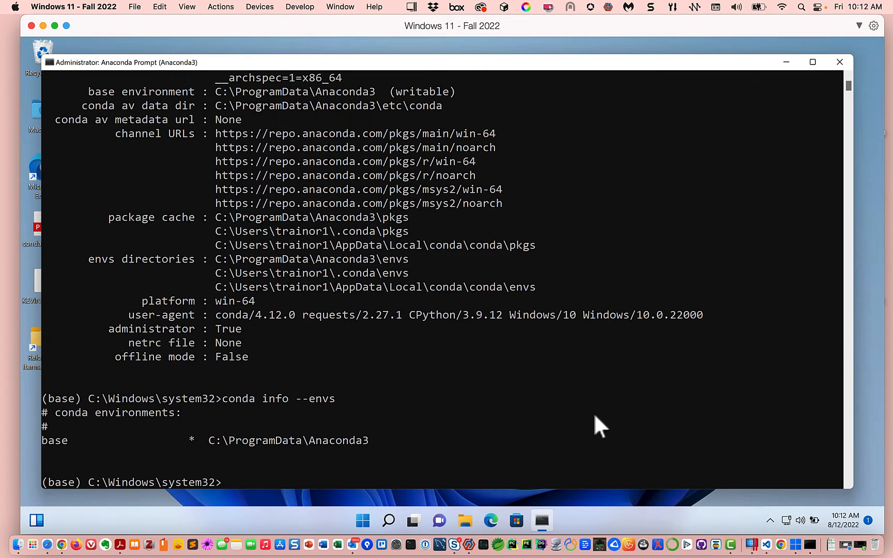
- Clear the console output, trying the clear command first and using cls instead
text(clear)
key(Return)
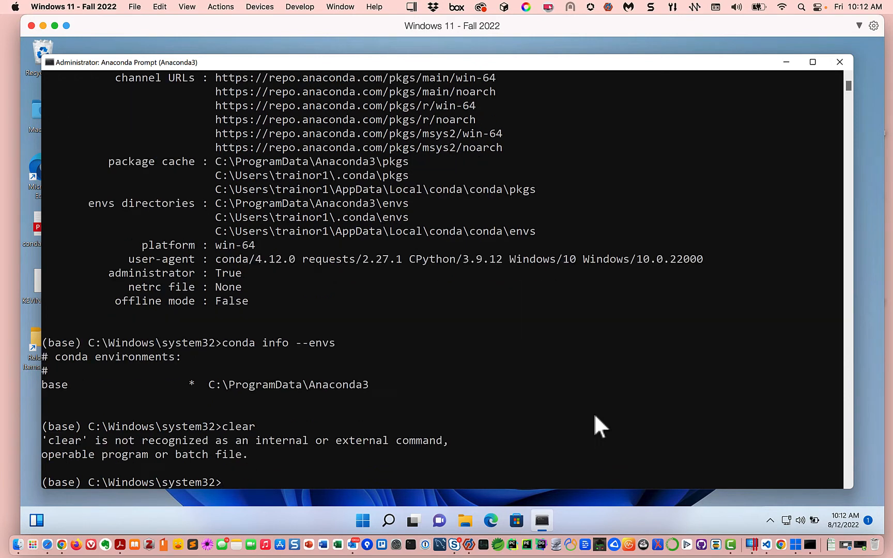
text(cls)
key(Return)
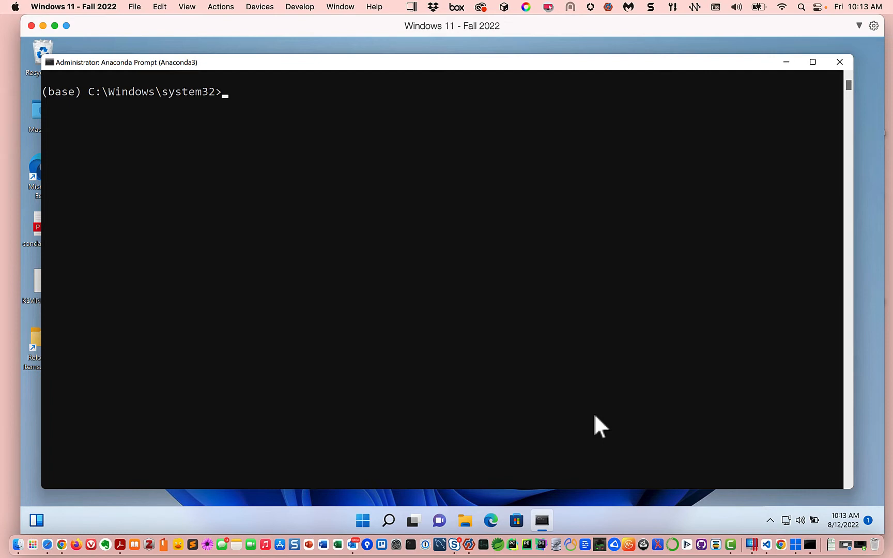
- Update all packages in the base environment with conda update --all and accept the proposed downloads with y
text(conda update --all)
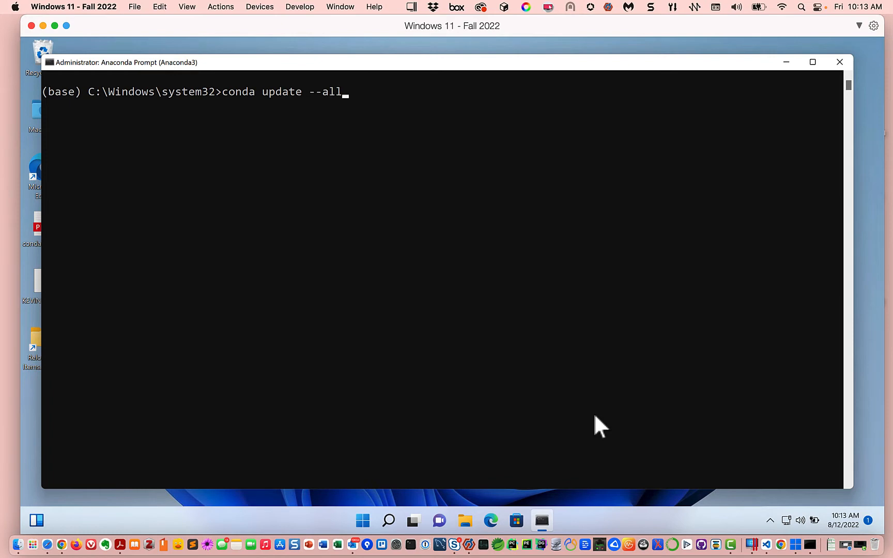
key(Return)
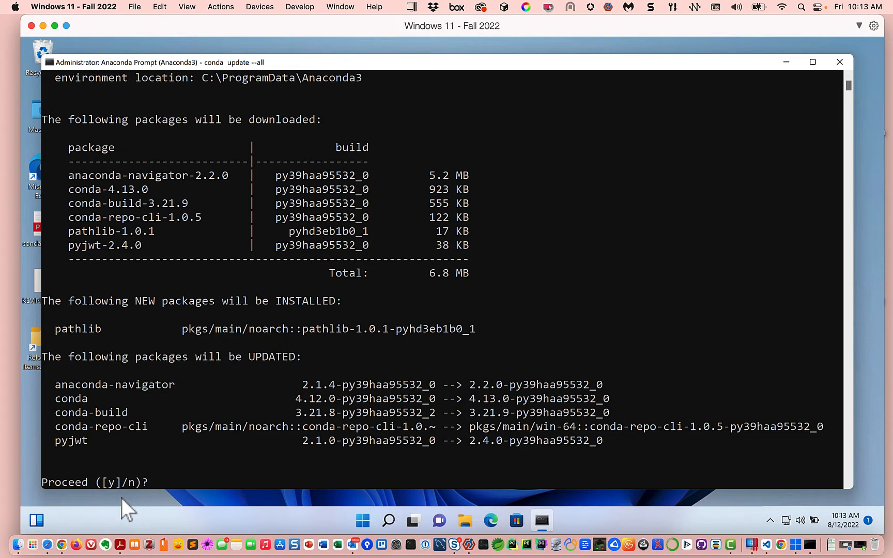
text(y)
key(Return)
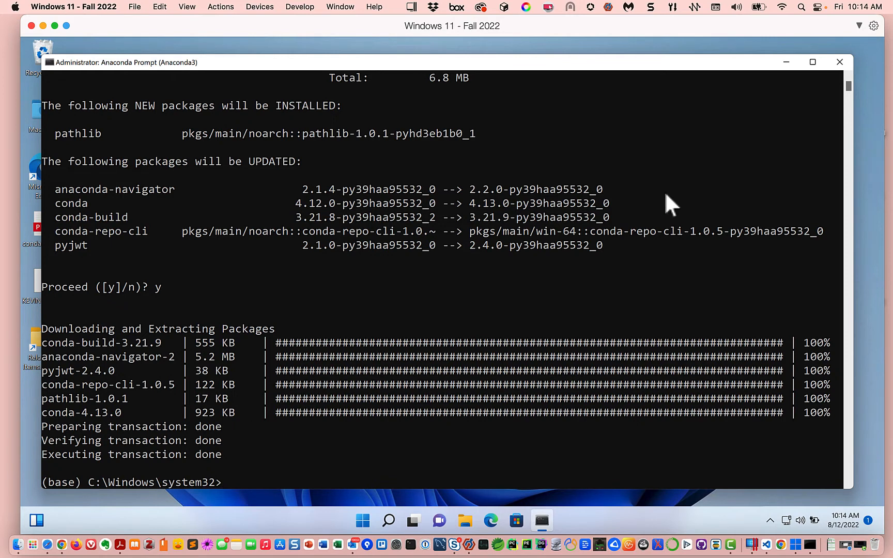
- Clear the console with cls and run conda info to check the versions after the update
text(cls)
key(Return)
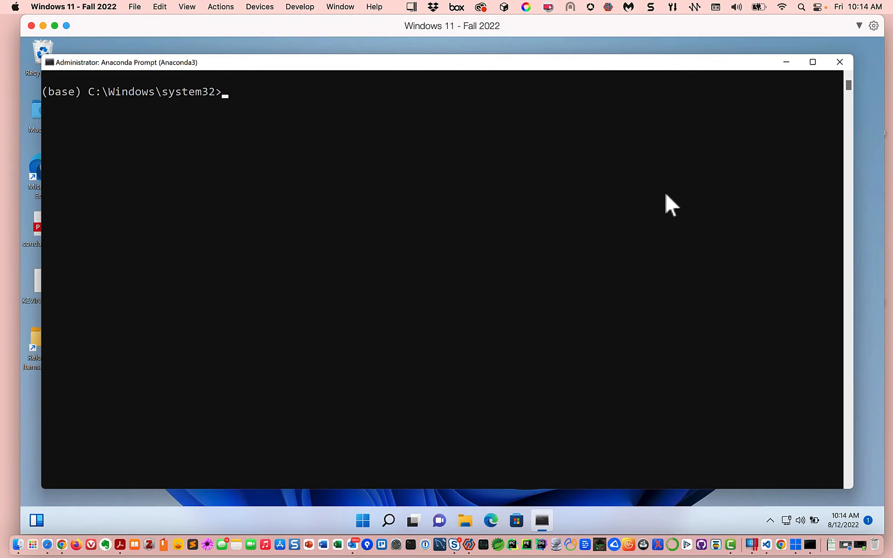
text(conda info)
key(Return)
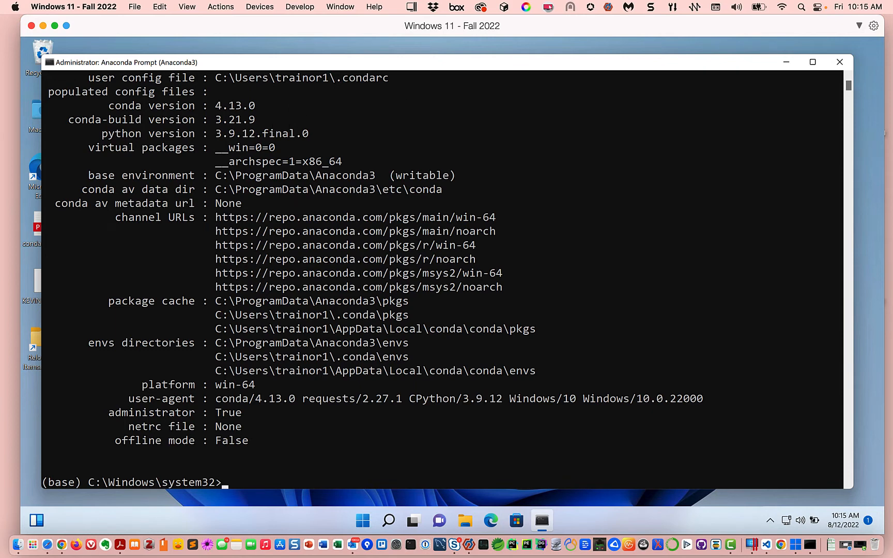
- Switch to Acrobat and reposition the _120_install_anaconda.pdf window to review the Install Anaconda on Windows outline
key(super+Tab)
drag(442, 124, 290, 28)
click(289, 27)
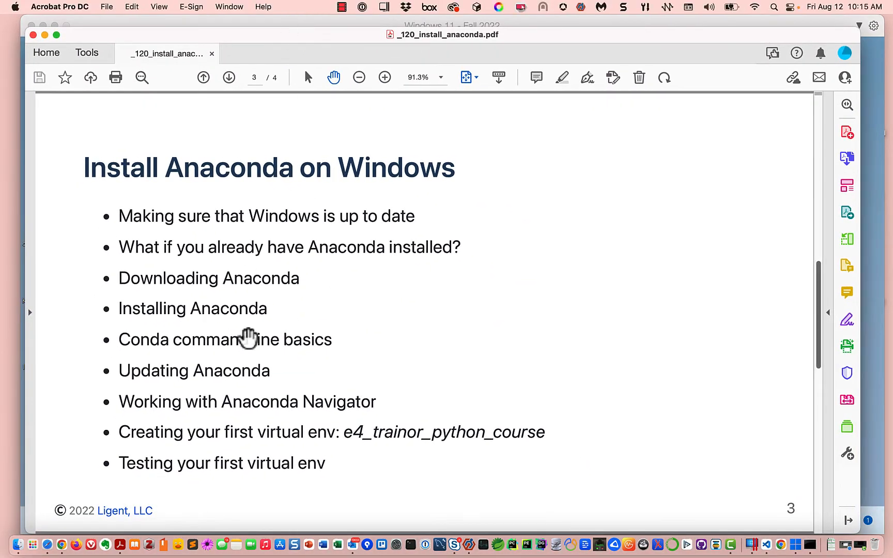
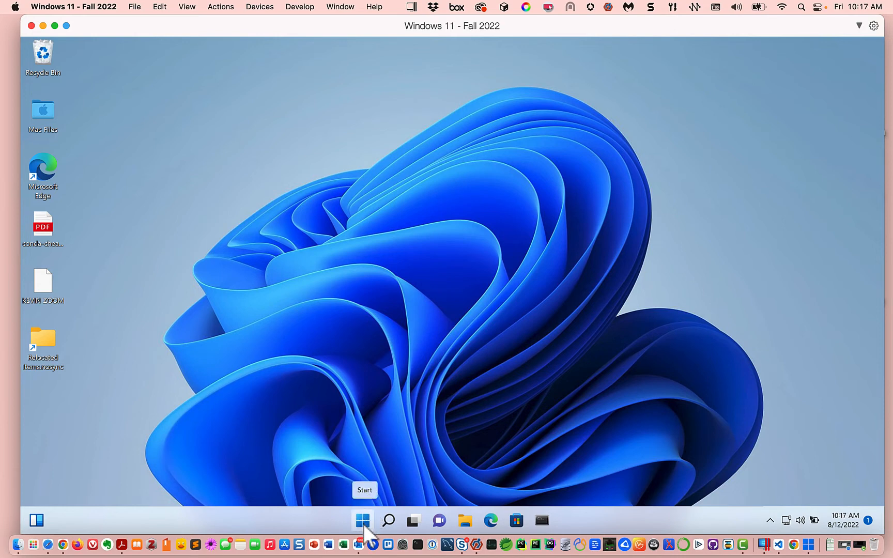
- Pin Anaconda Navigator (Anaconda3) from the Anaconda3 (64-bit) app group to the taskbar and dismiss the app list
click(365, 526)
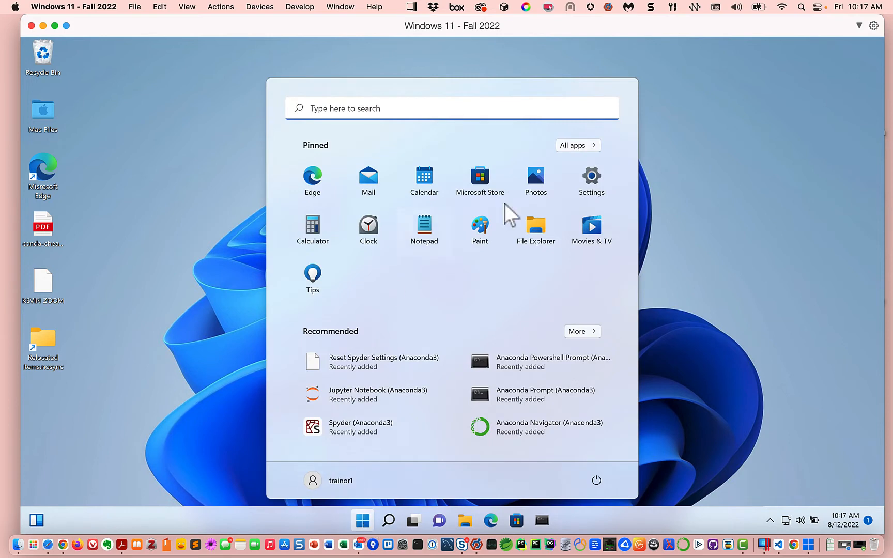
click(579, 147)
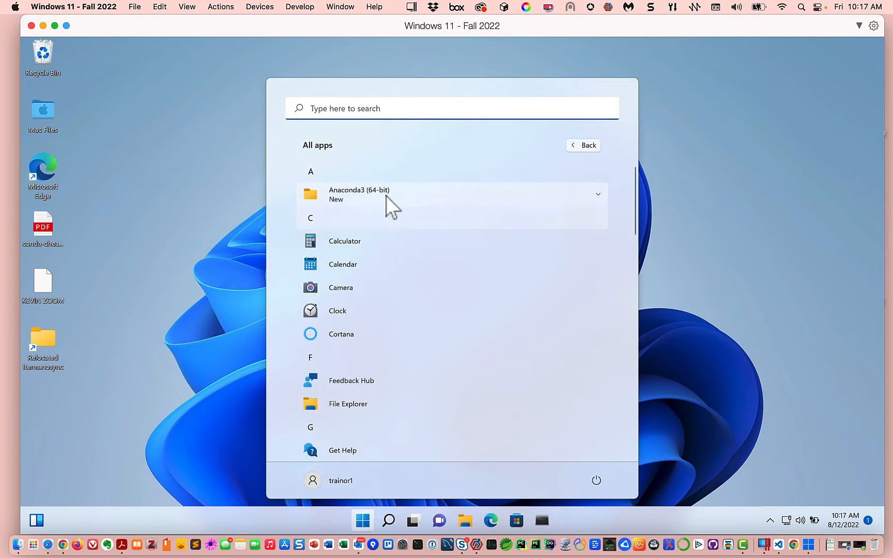
click(597, 195)
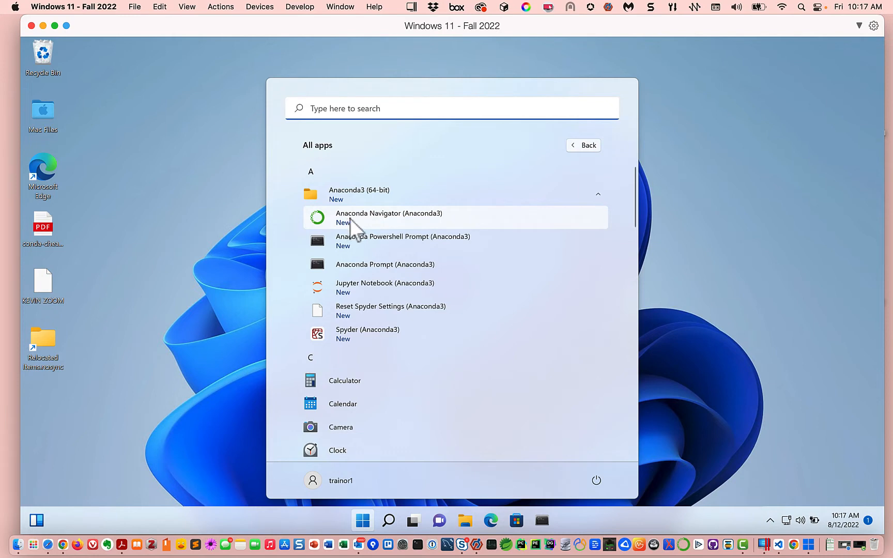
right_click(383, 215)
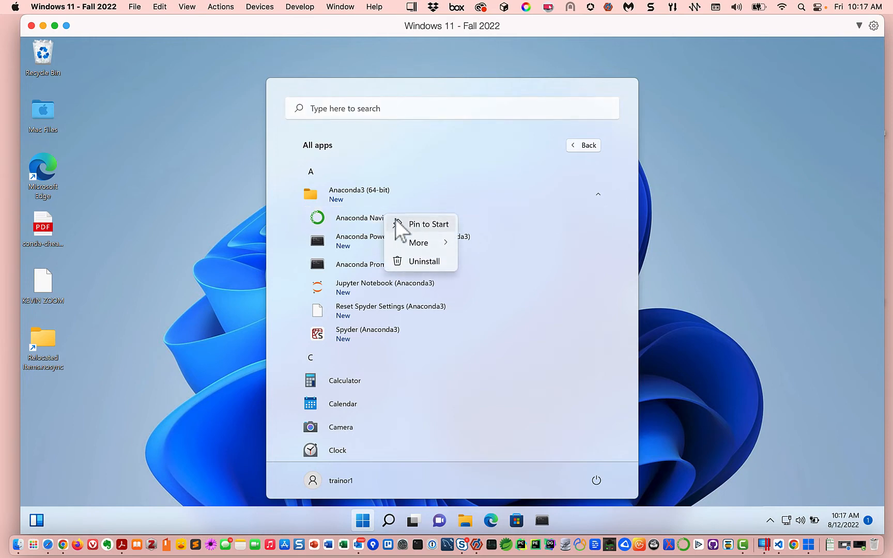
mouse_move(421, 247)
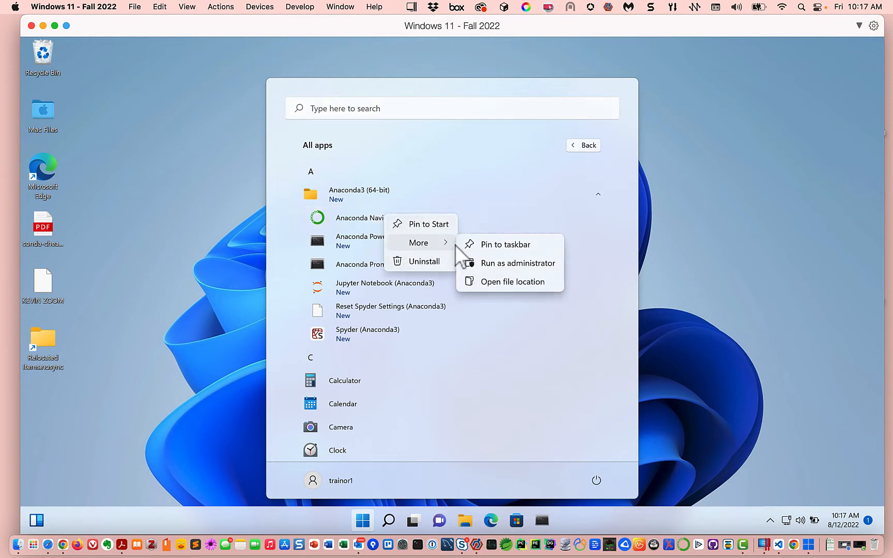
click(520, 246)
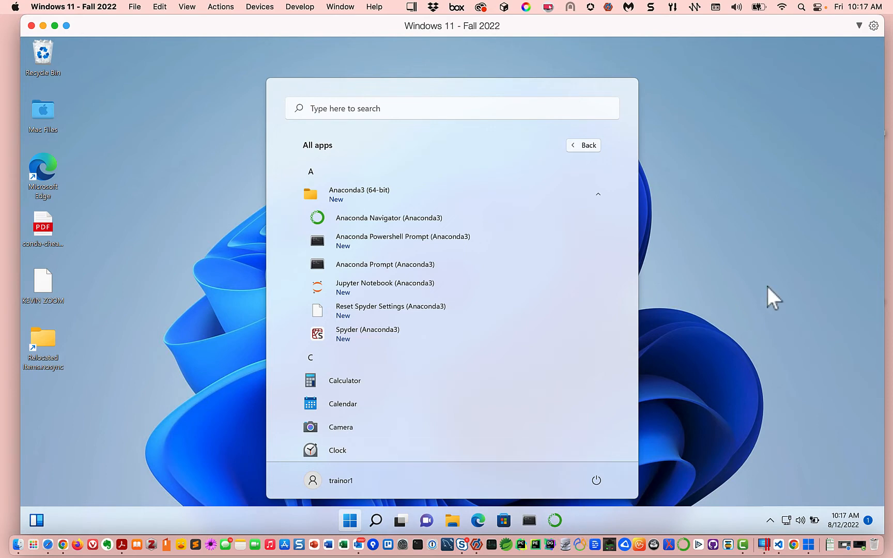
click(716, 164)
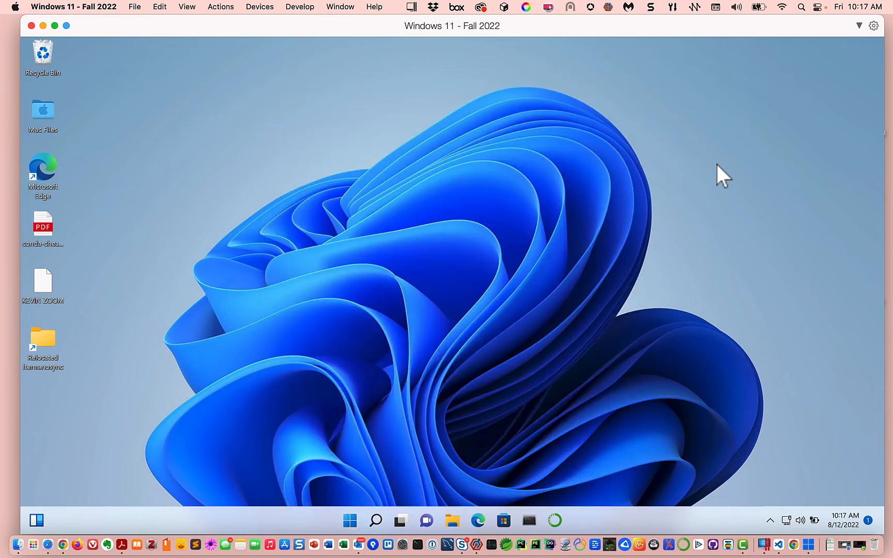
- Launch Anaconda Navigator from its pinned shortcut and show the Environments page
click(555, 522)
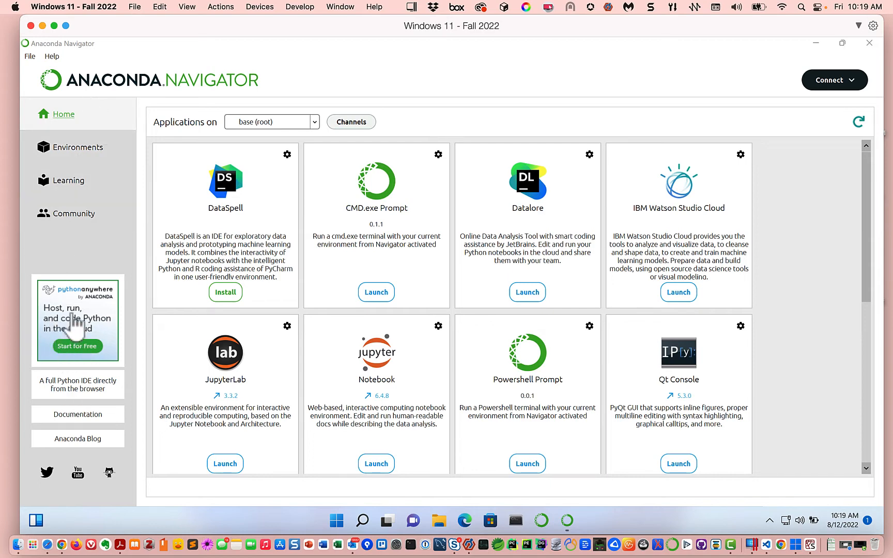
click(62, 149)
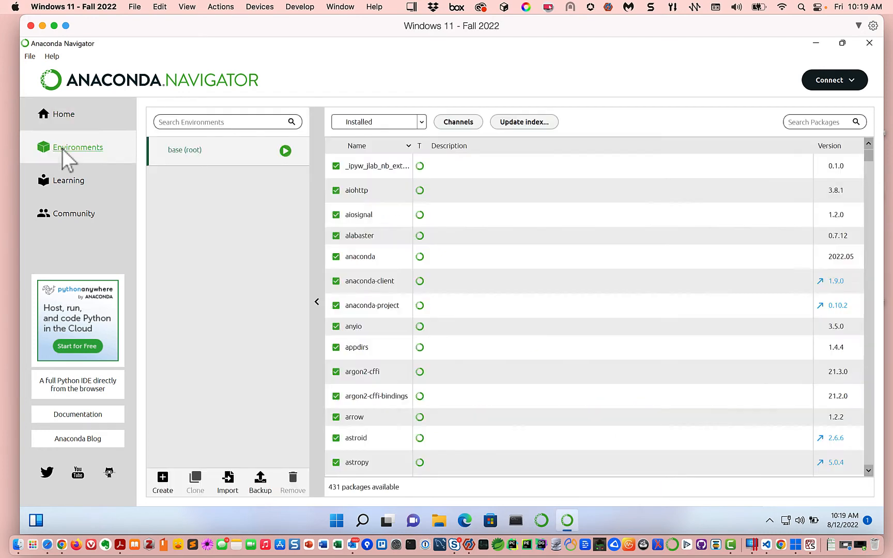
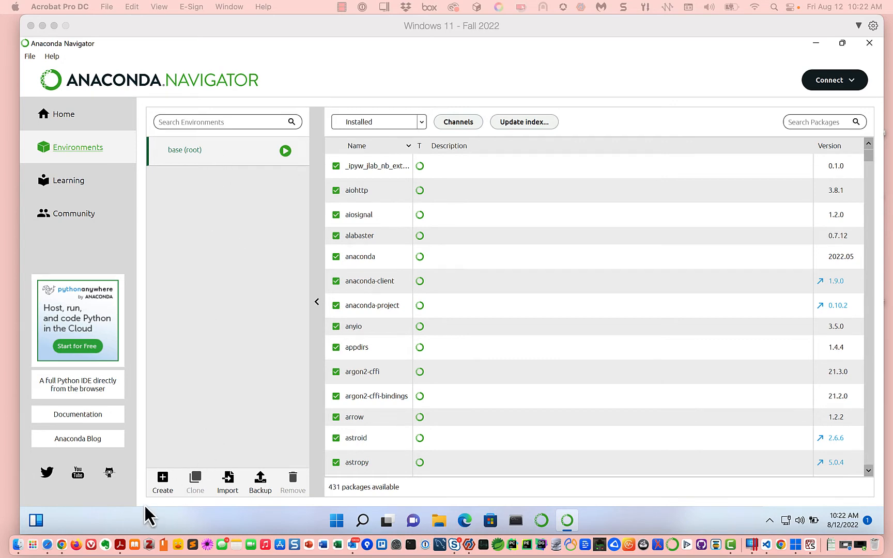
- Create a new environment named e4_trainor_python_course with Python 3.10.4 and wait until its packages have loaded
click(161, 479)
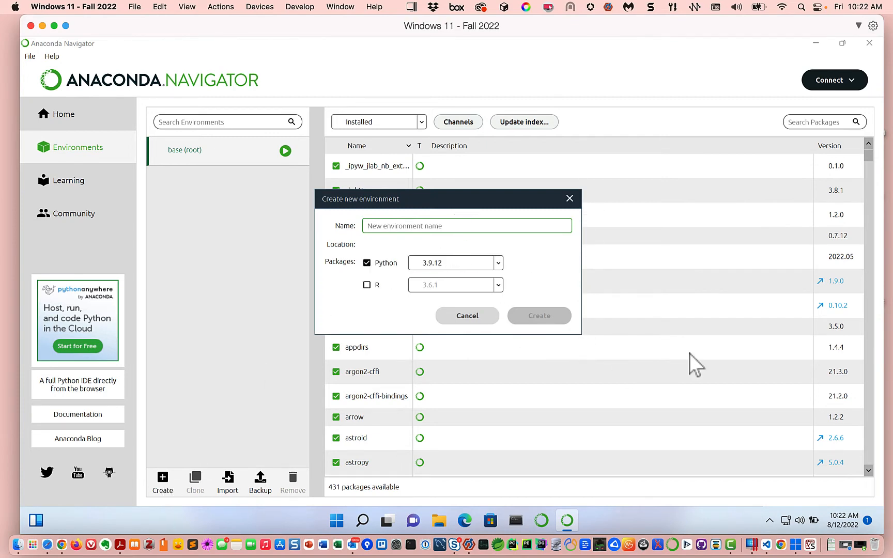
text(e)
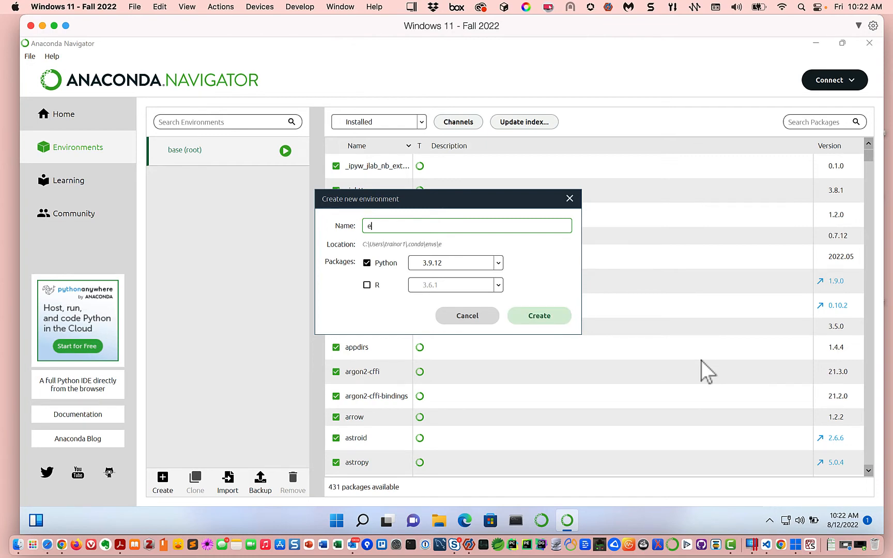
text(4)
text(_trainor_python_cour)
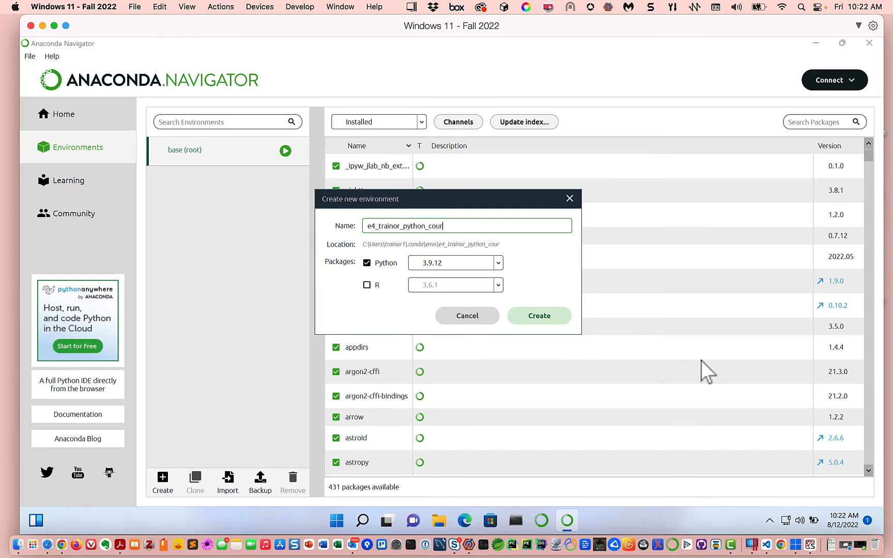
text(se)
click(498, 263)
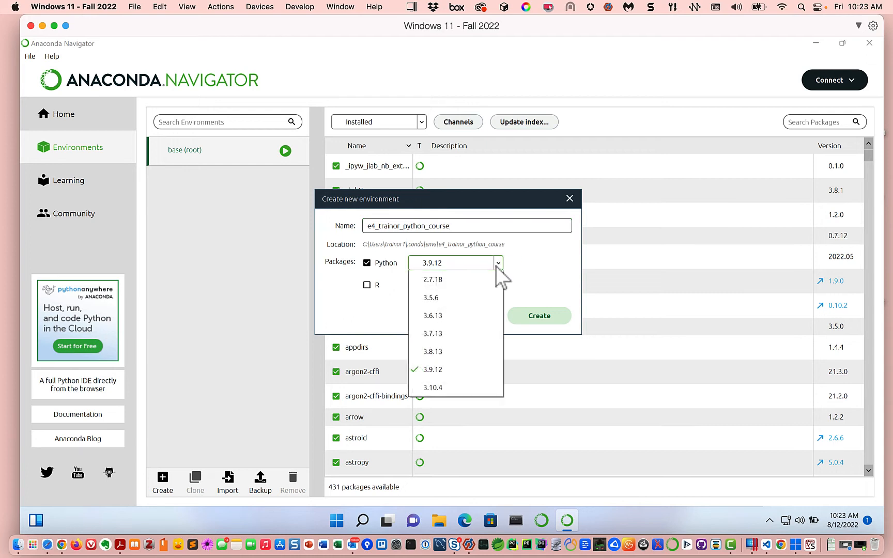
click(430, 388)
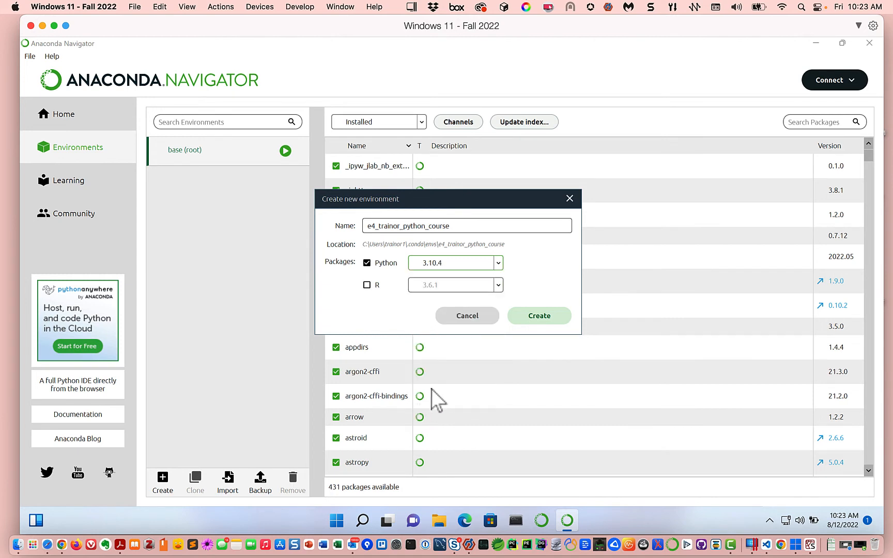
click(541, 317)
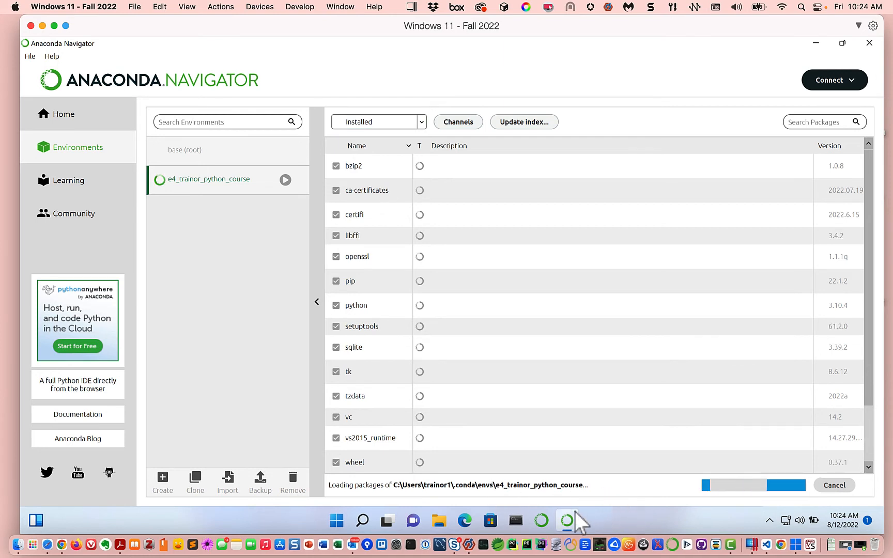
mouse_move(577, 512)
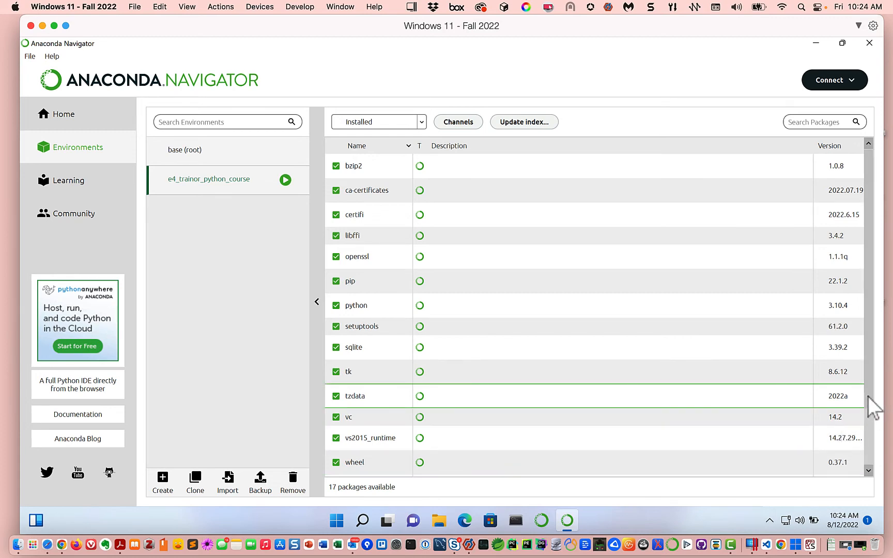
- Look through the packages installed in the e4_trainor_python_course environment
scroll(871, 411, down, 3)
scroll(868, 471, down, 1)
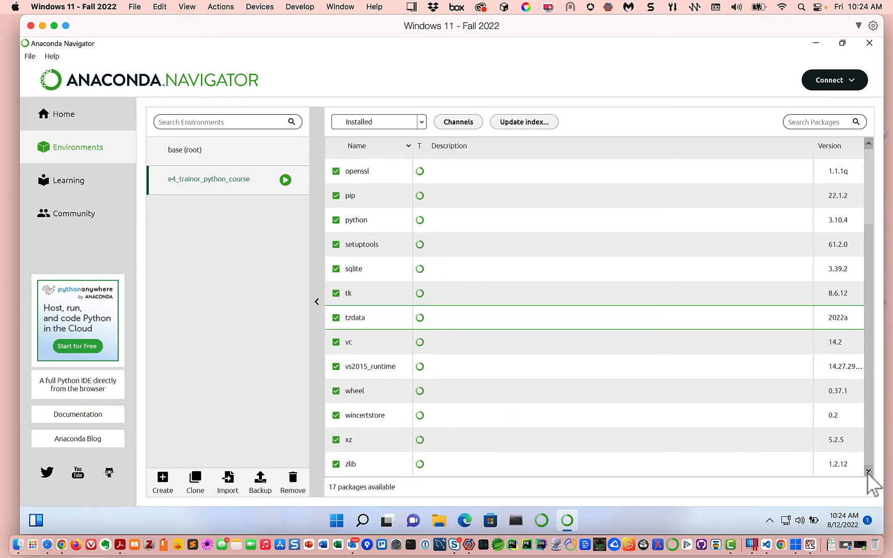
scroll(868, 476, up, 3)
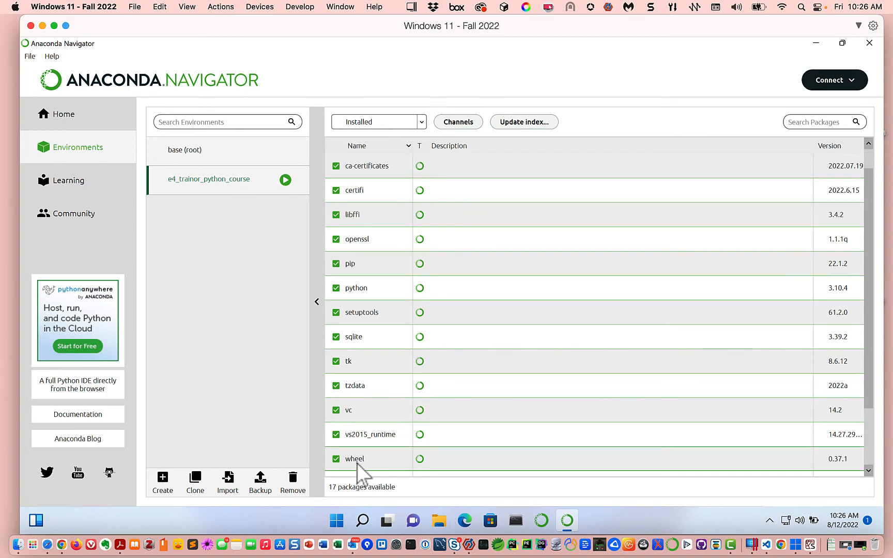
- Filter the environment's package list to Not installed and browse the available packages
click(365, 122)
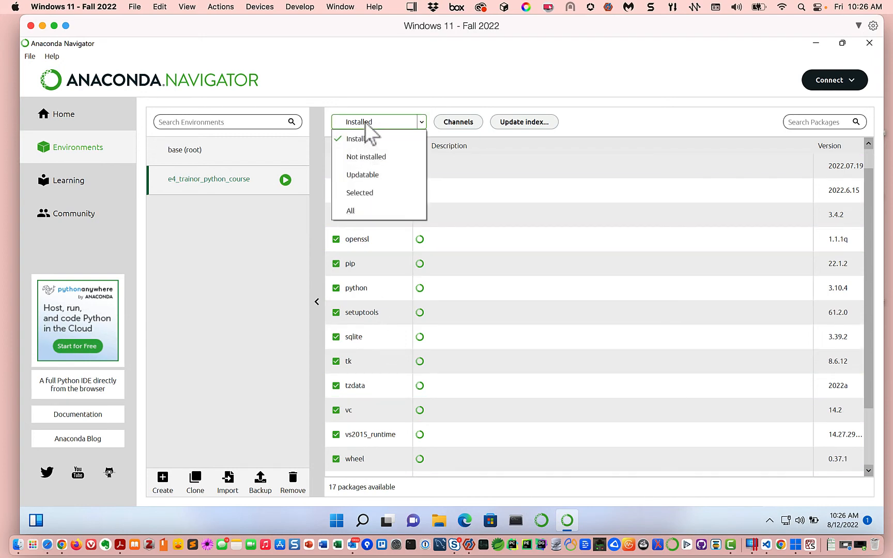
click(369, 157)
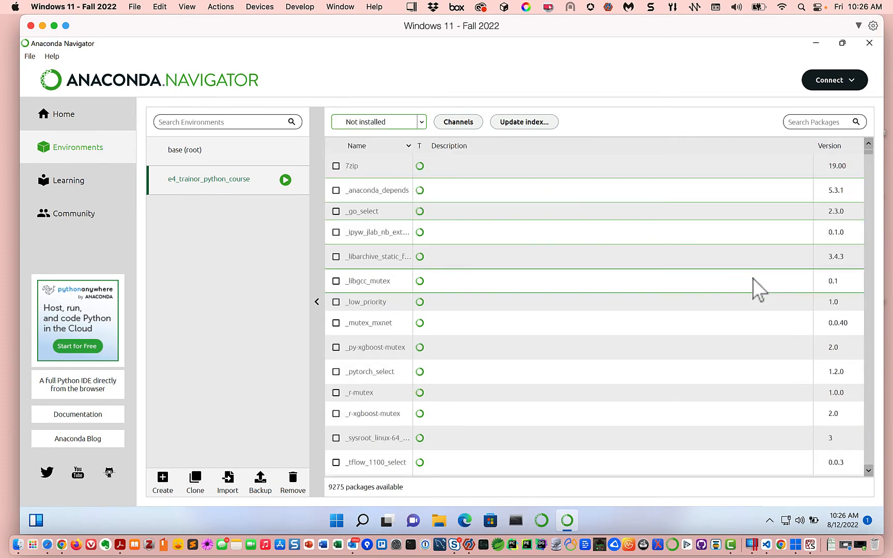
scroll(749, 282, down, 10)
scroll(745, 279, down, 20)
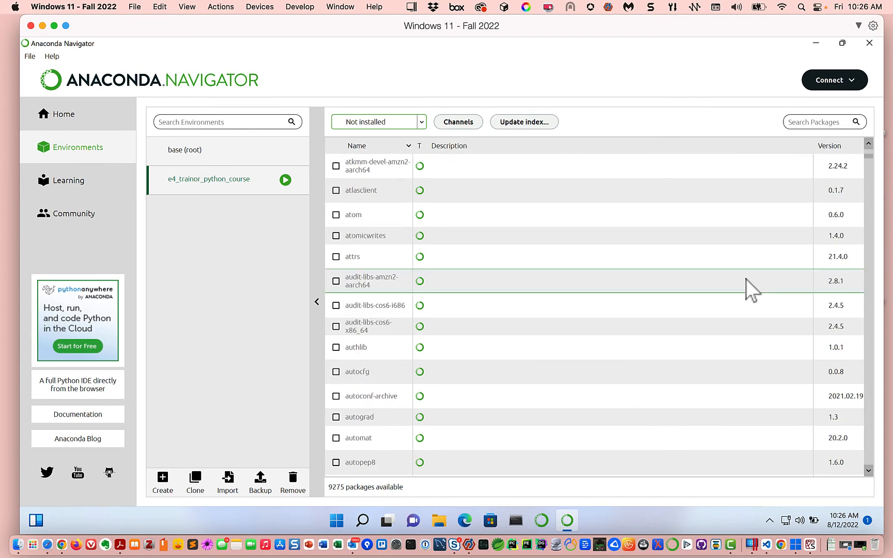
scroll(745, 278, up, 20)
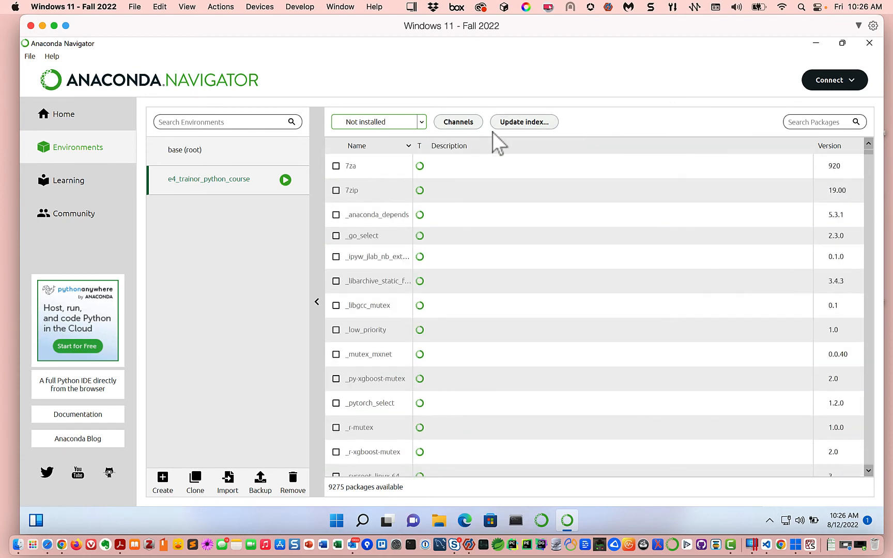
- Search the not-installed packages for jupyter and mark the jupyter package for installation
click(822, 121)
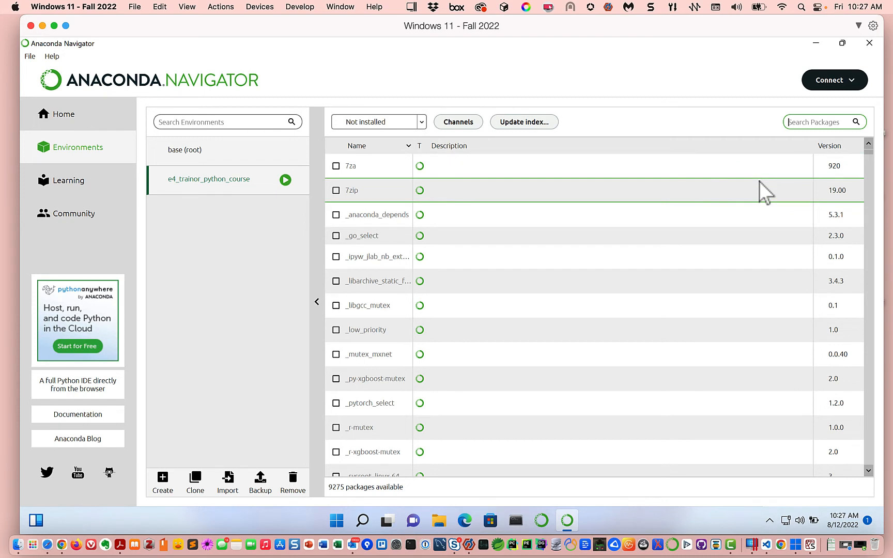
text(jup)
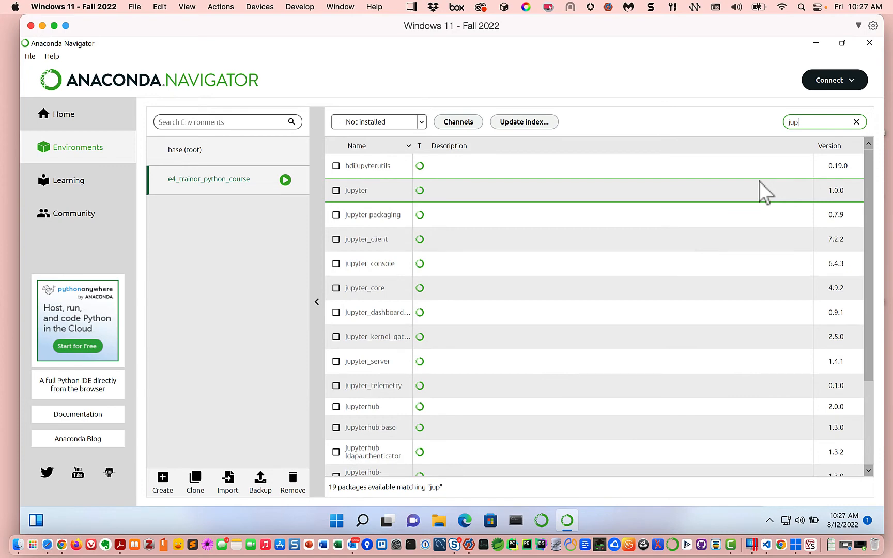
text(yter)
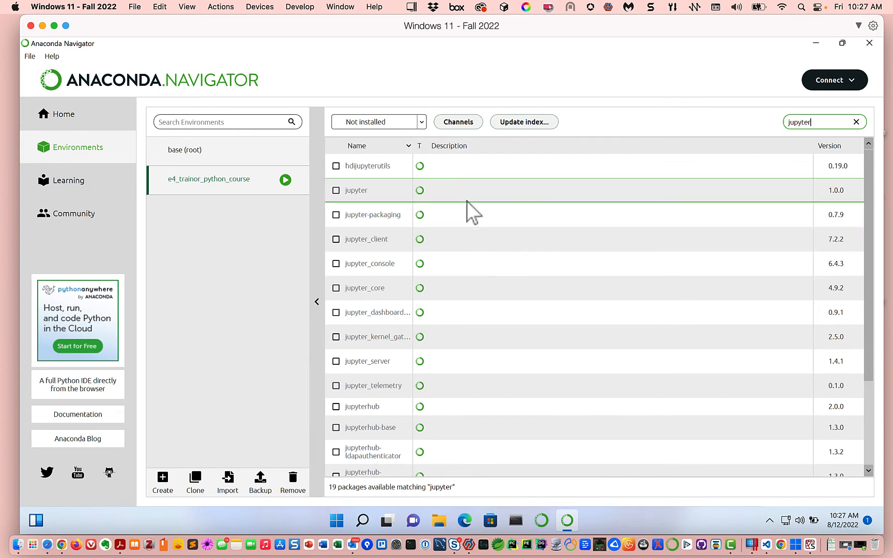
click(336, 190)
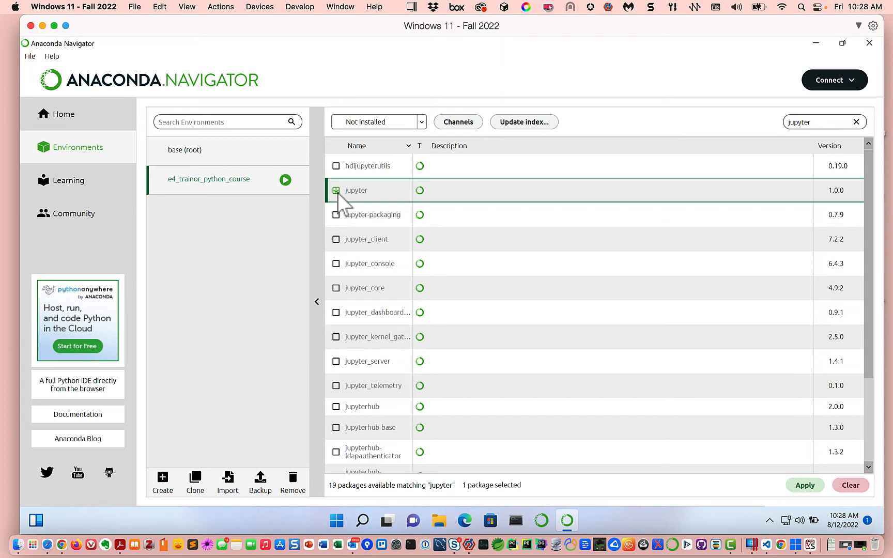
- Install the marked jupyter package with its dependencies and allow python.exe to make changes to the device
click(803, 486)
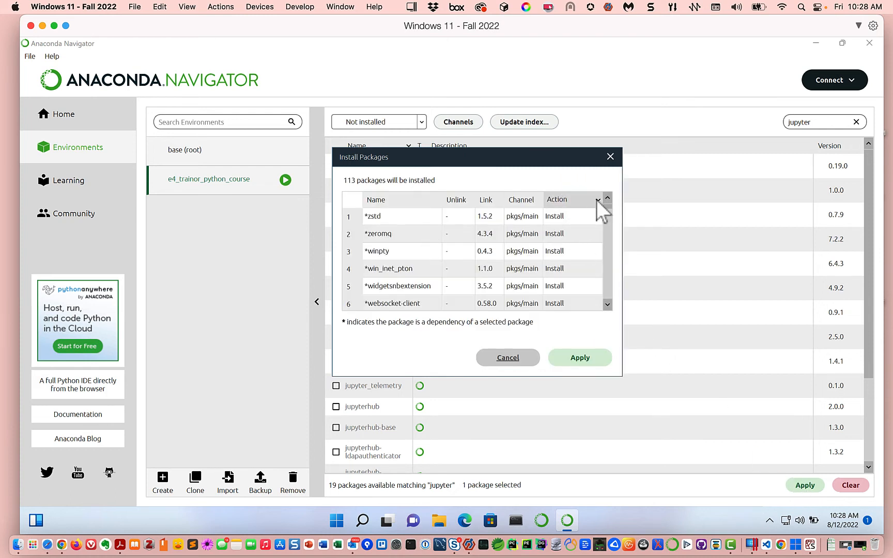
mouse_move(608, 207)
mouse_down()
mouse_move(614, 294)
mouse_move(608, 206)
mouse_up()
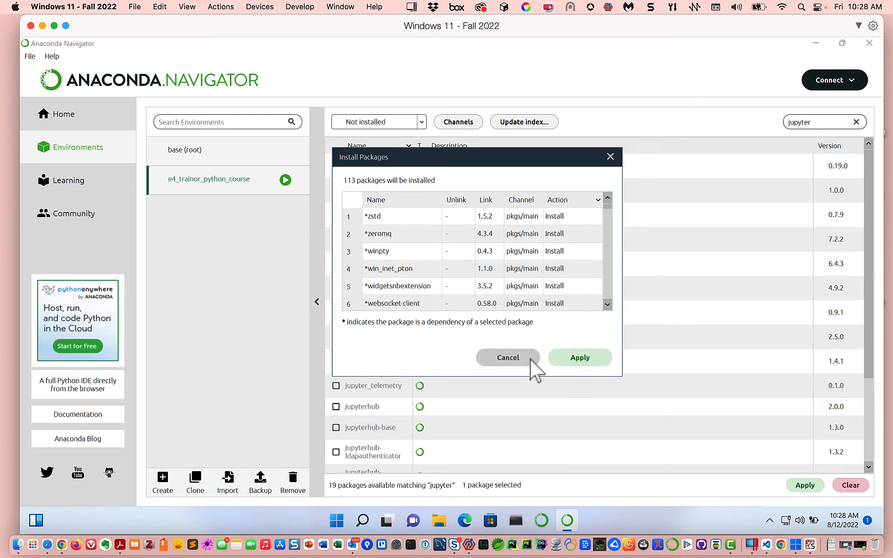
click(583, 357)
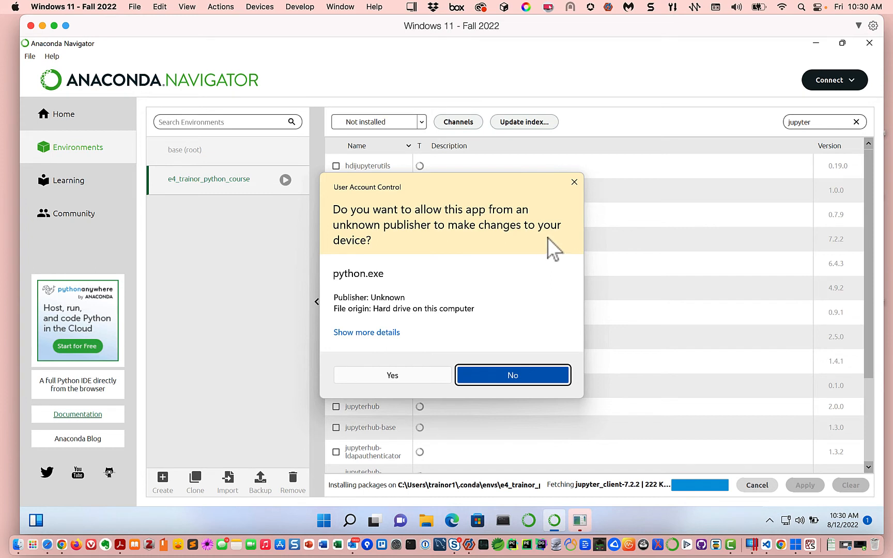
click(371, 377)
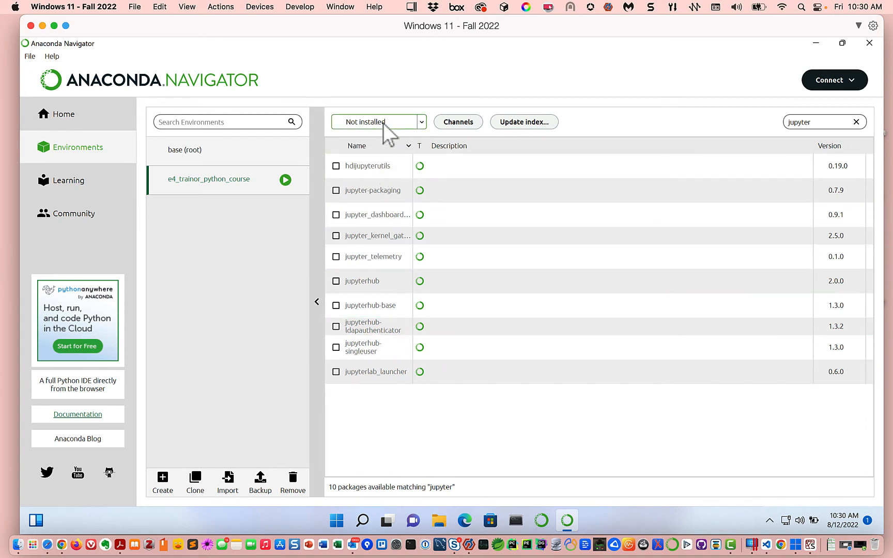
- Clear the package search, filter the list to Installed, and look through the environment's installed packages
click(856, 122)
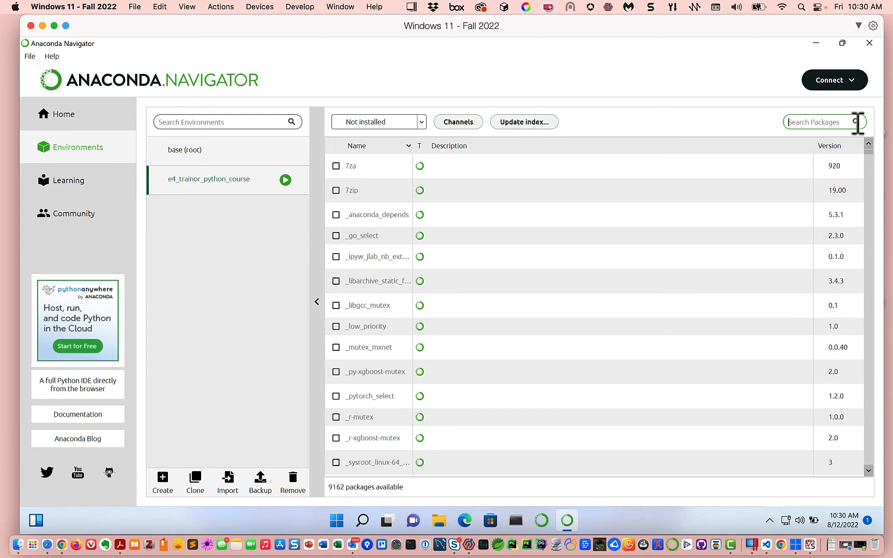
click(363, 123)
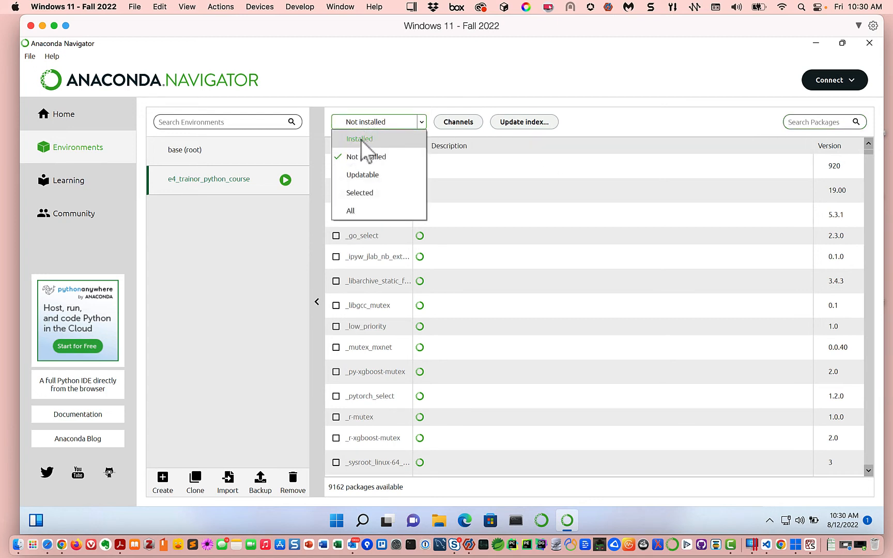
click(361, 139)
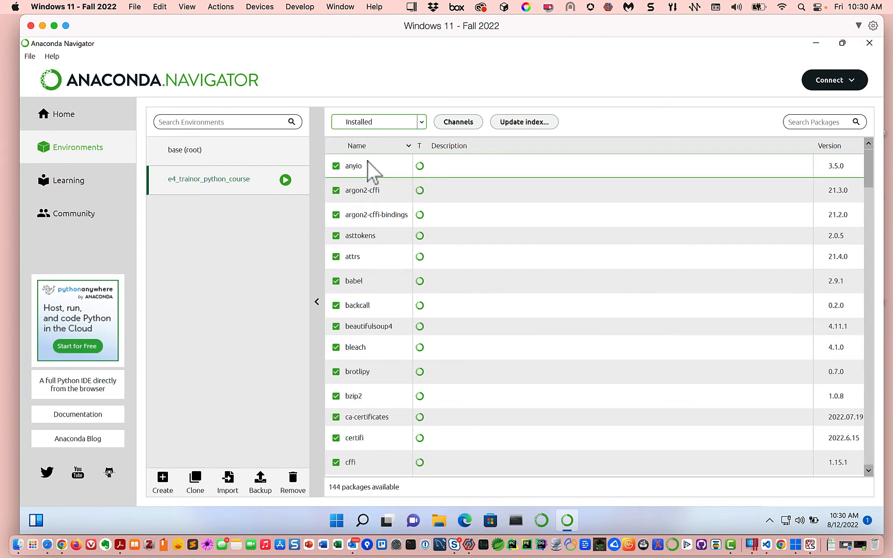
scroll(405, 259, down, 20)
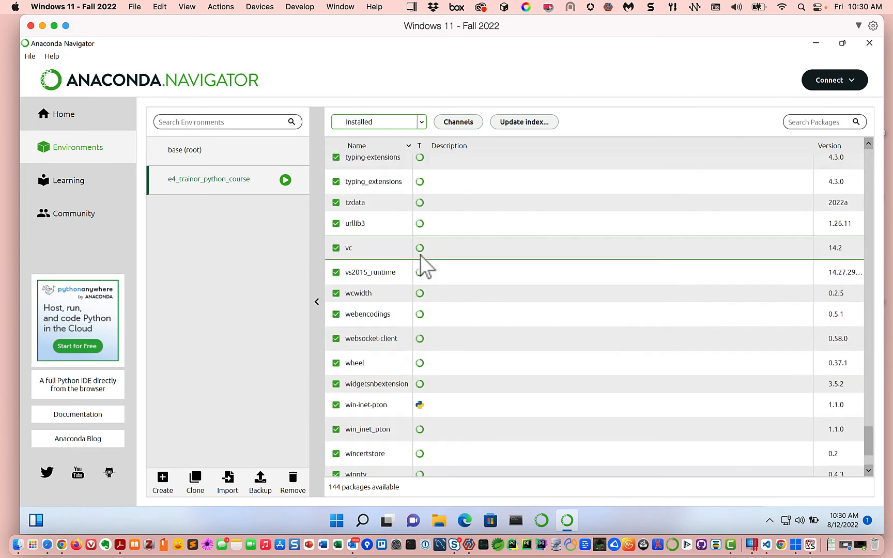
scroll(426, 263, down, 3)
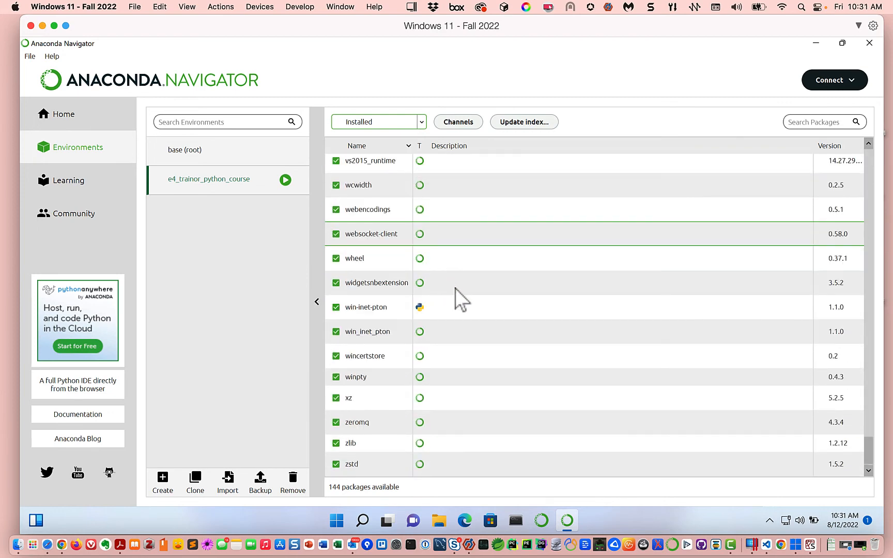
scroll(454, 288, up, 20)
scroll(454, 289, up, 20)
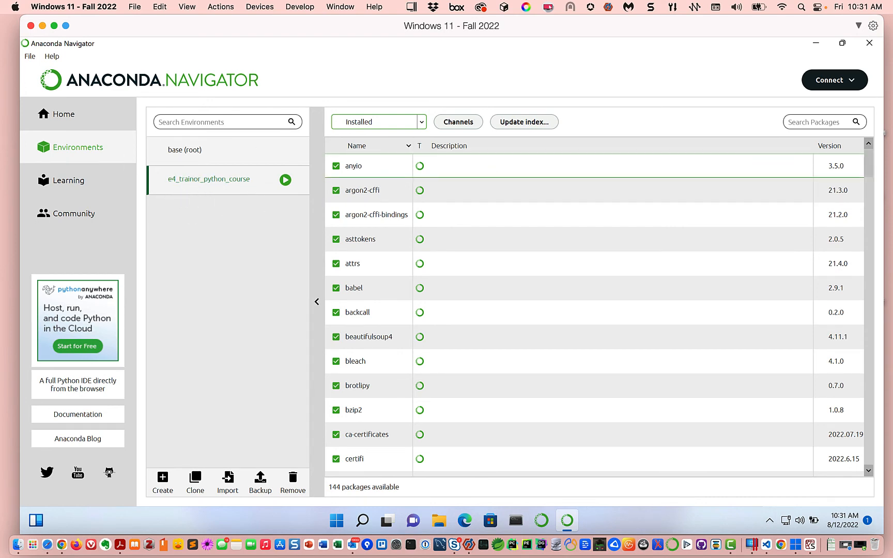
- Switch to Acrobat to review the Install Anaconda on Windows outline, and move its window out of the way
key(super+Tab)
drag(544, 84, 338, 29)
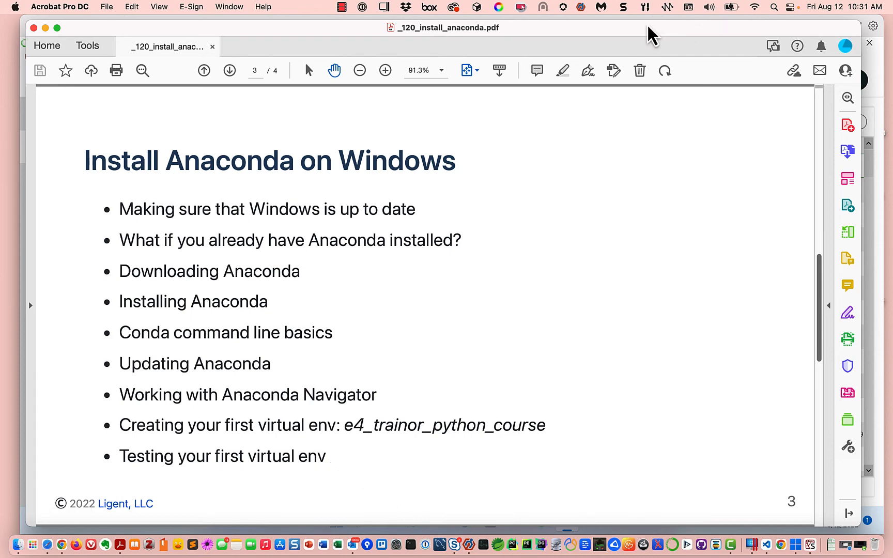
drag(647, 31, 892, 27)
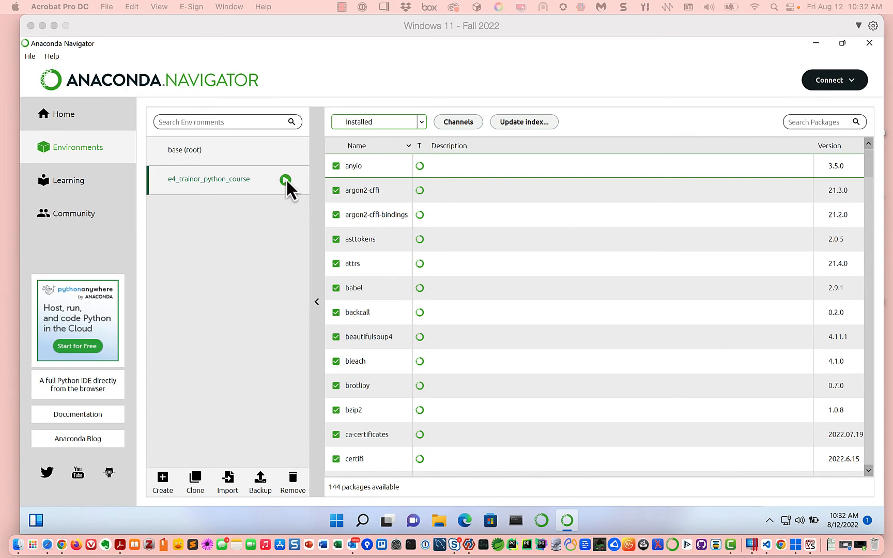
- Select the base (root) environment to view its installed packages, and return to e4_trainor_python_course
click(205, 149)
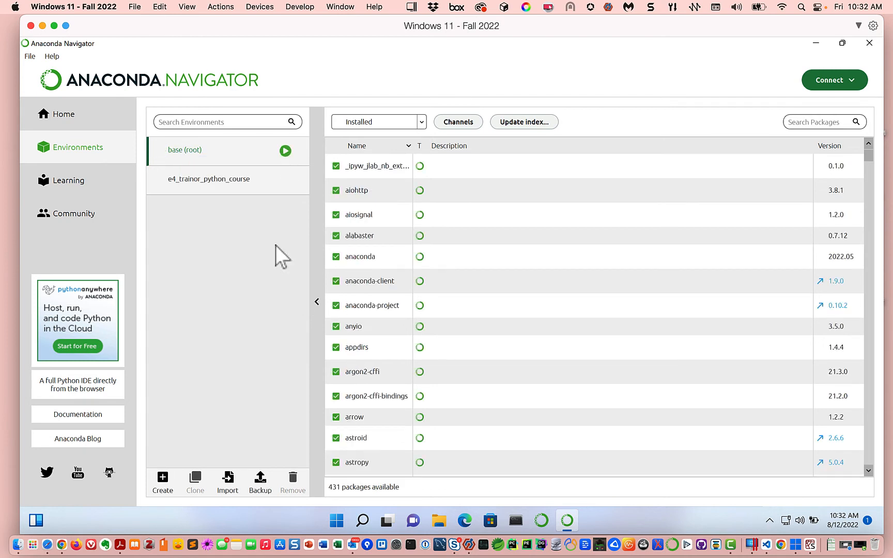
click(279, 154)
click(153, 184)
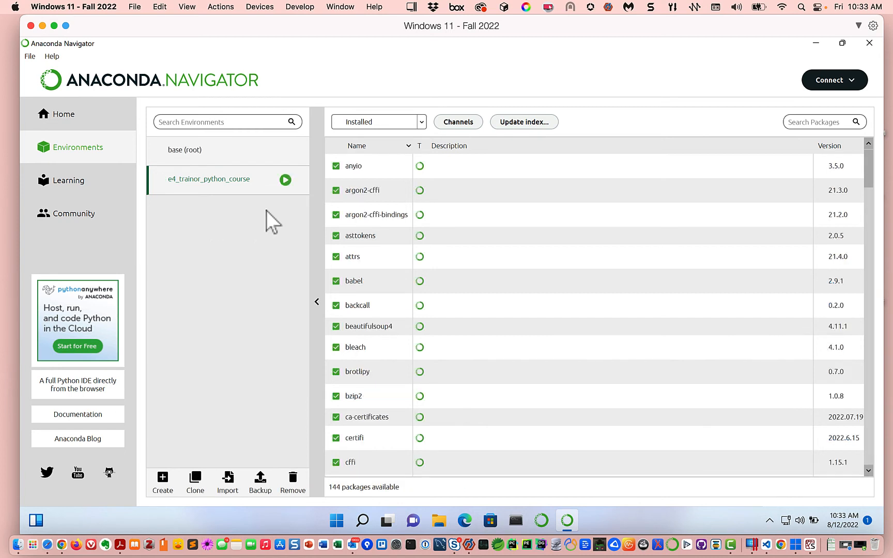
- Open a terminal in the e4_trainor_python_course environment
click(291, 185)
click(283, 180)
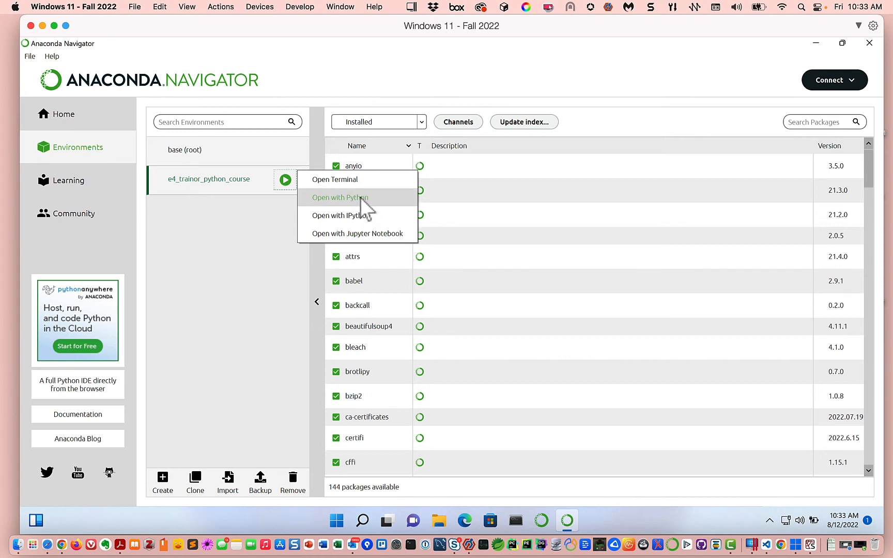
click(347, 181)
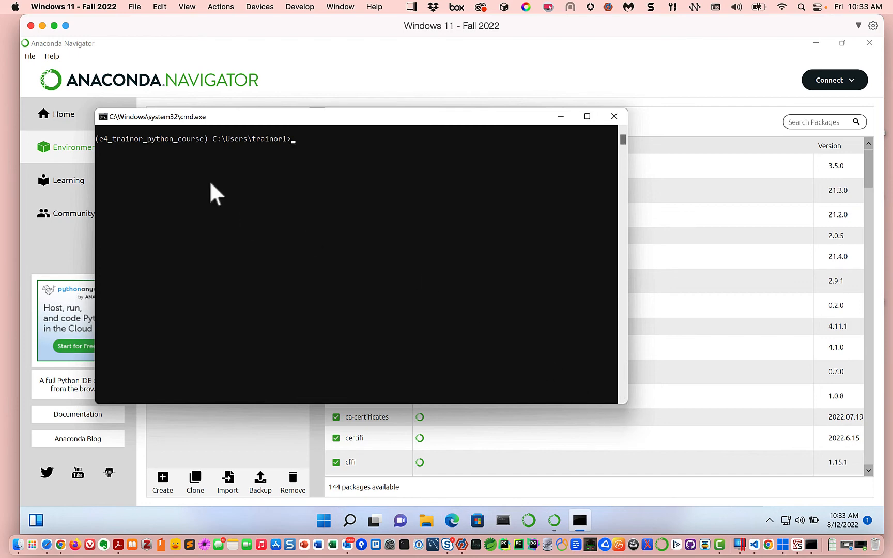
- Set the terminal window's font size to 24 in its properties
right_click(146, 117)
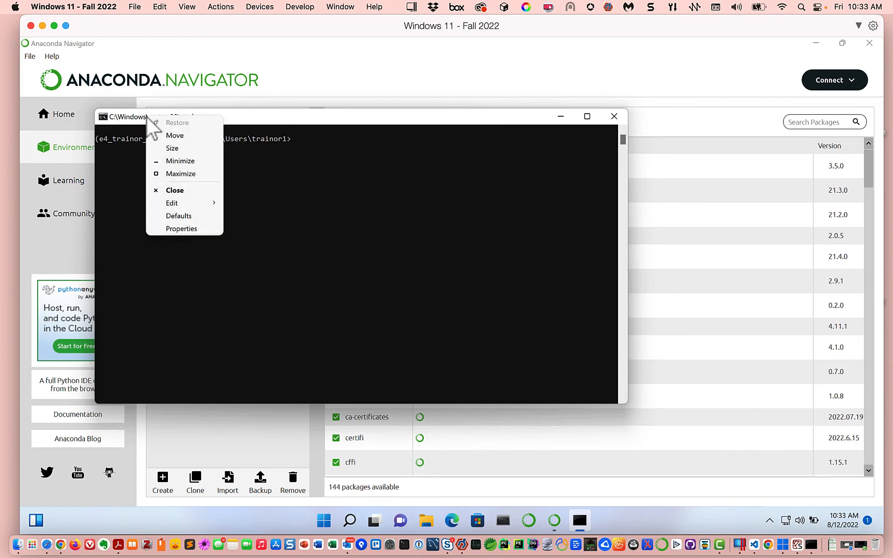
click(172, 228)
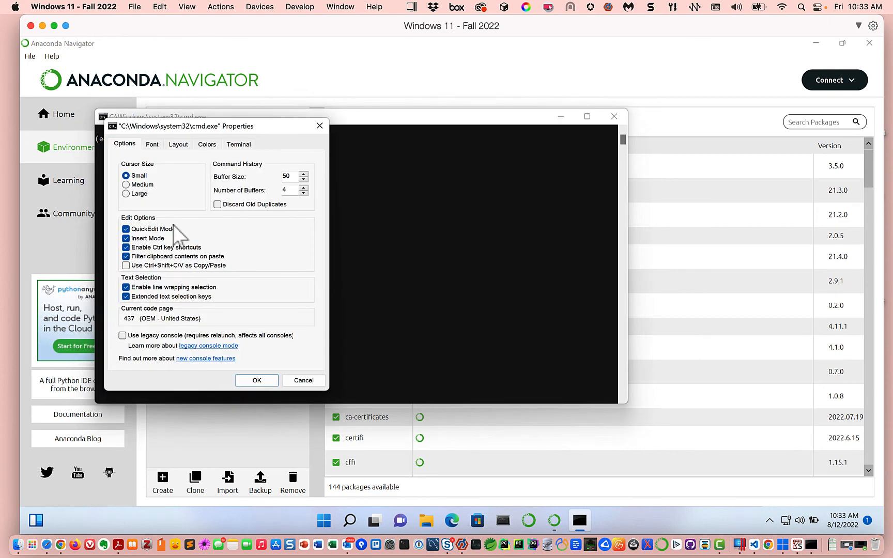
click(152, 144)
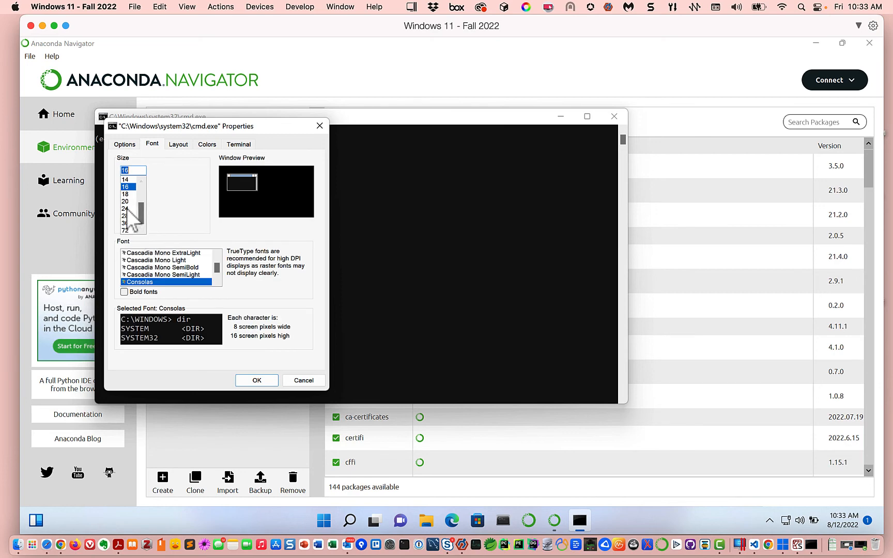
click(127, 209)
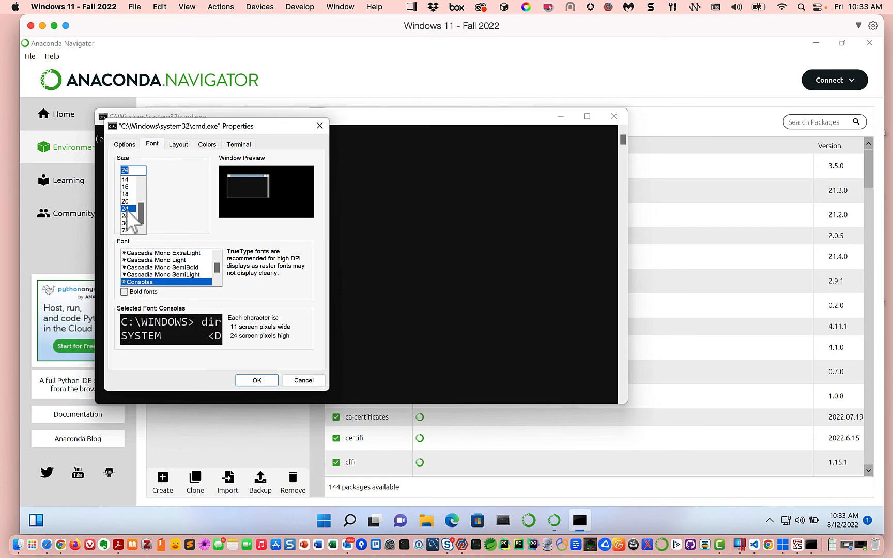
click(249, 381)
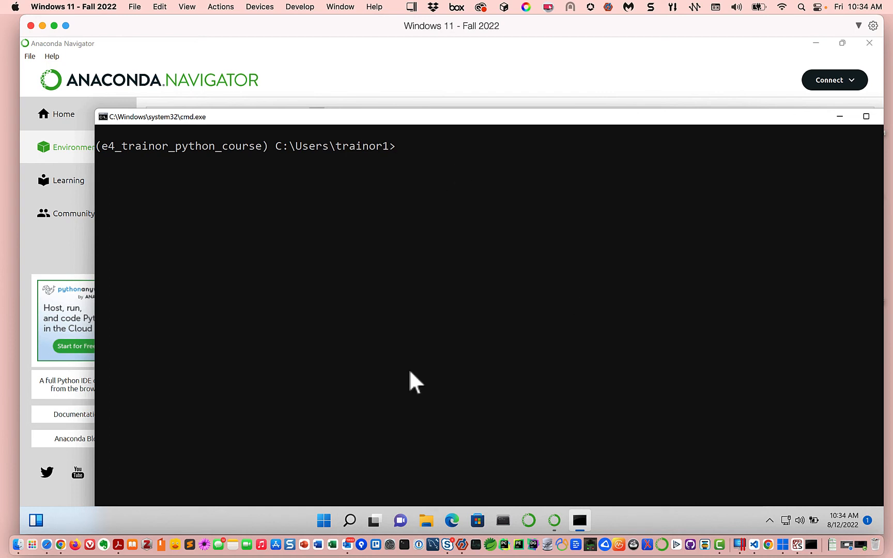
- Close the environment's terminal session with the exit command
click(402, 145)
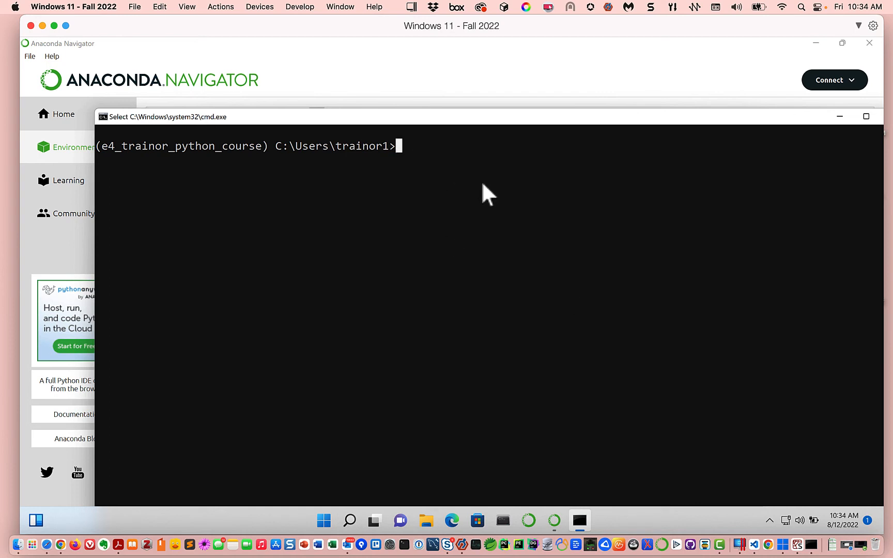
text(e)
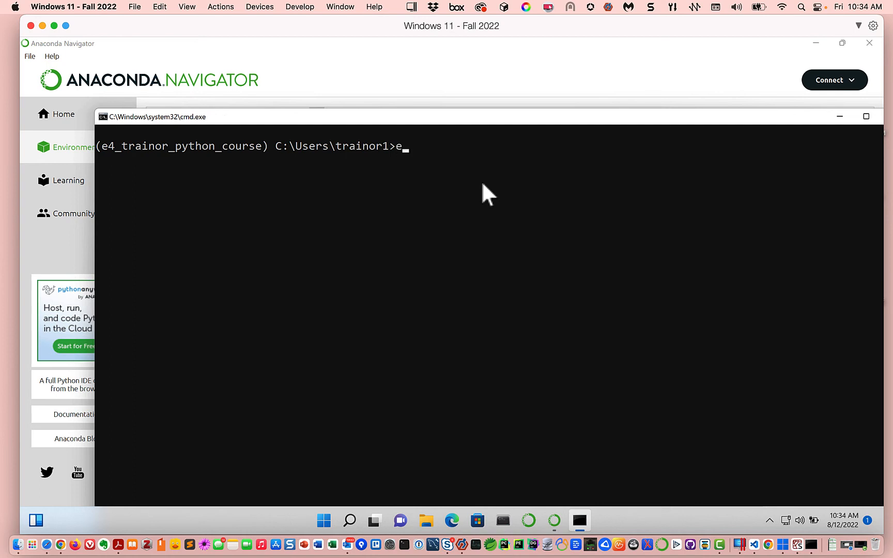
text(xit)
key(Return)
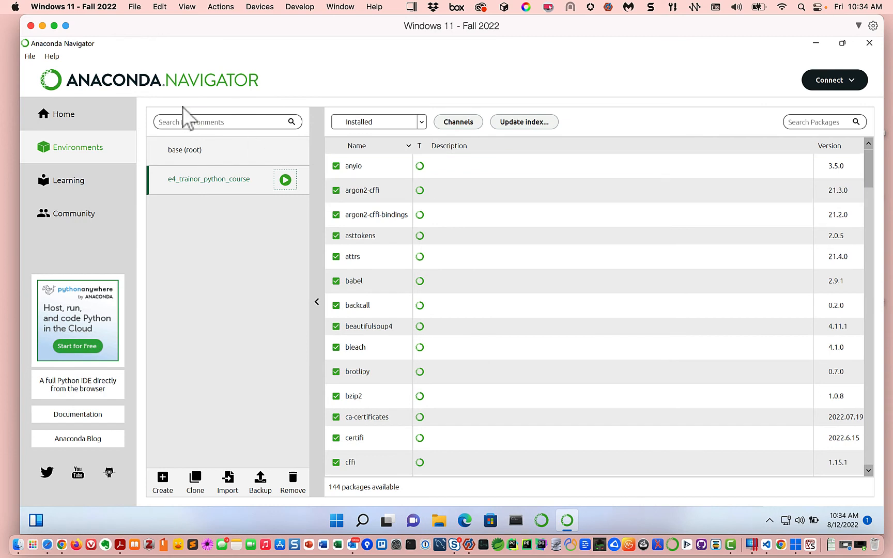
- Open the e4_trainor_python_course environment with Python and run print('Hi, Mom!') in the interpreter
click(285, 179)
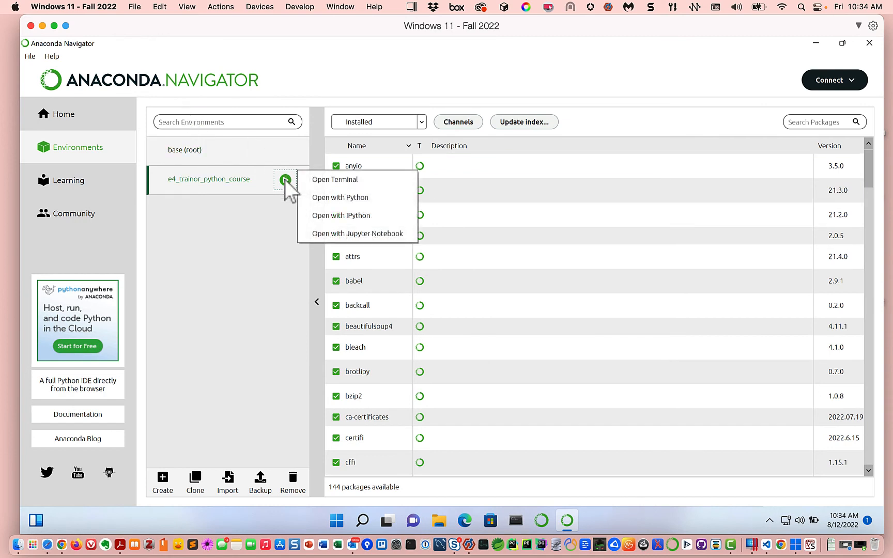
click(337, 199)
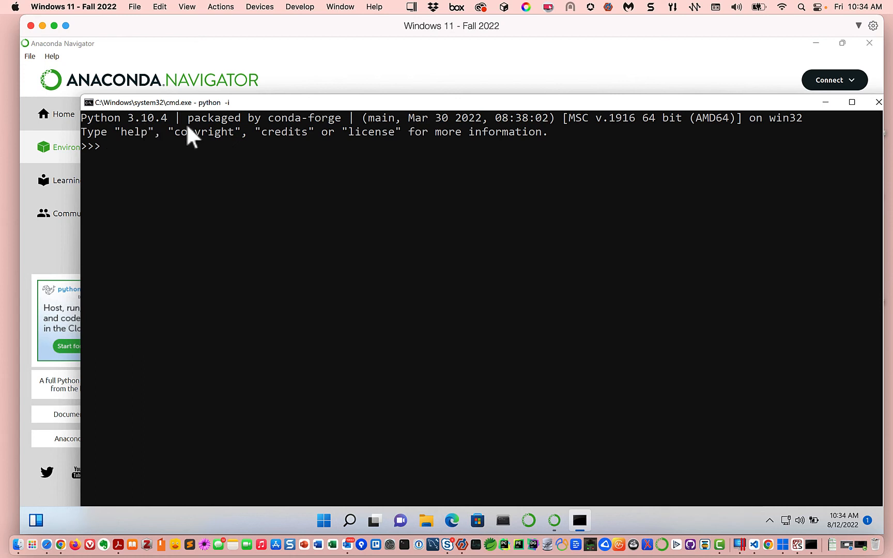
click(114, 147)
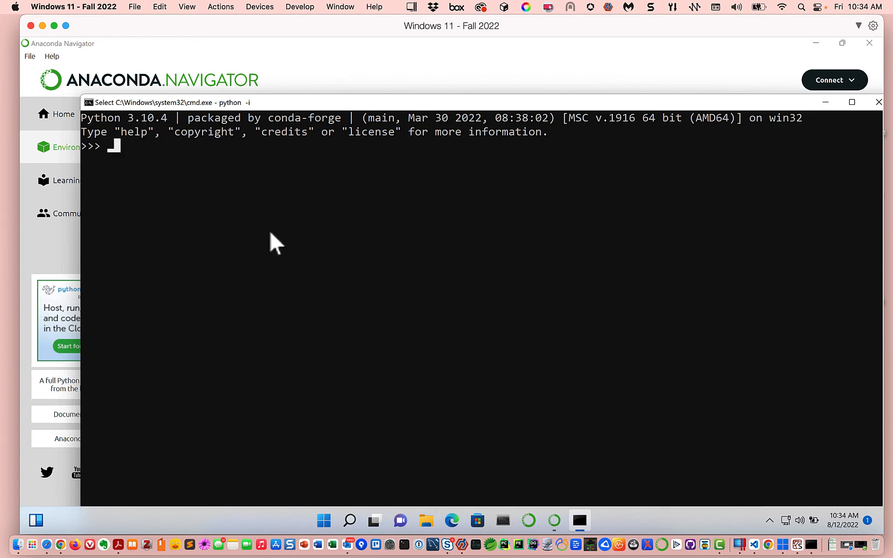
key(Escape)
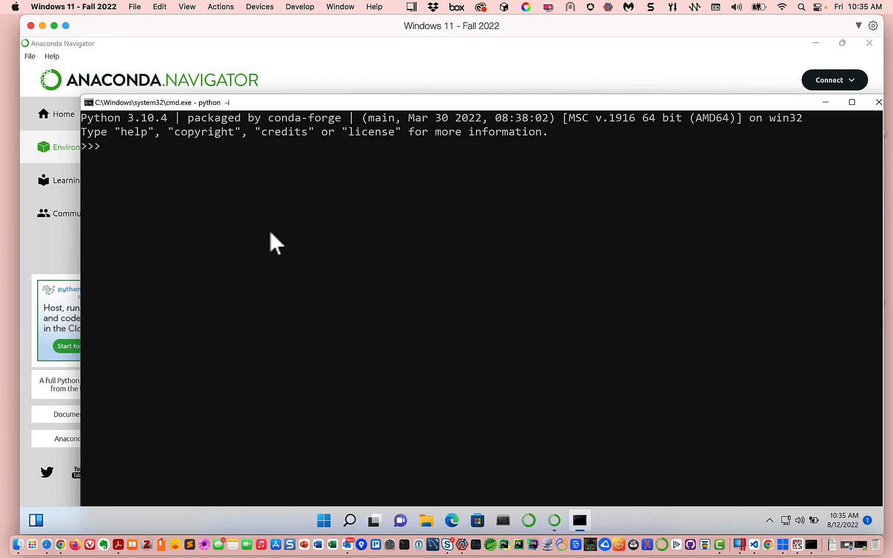
text(print('Hi, Mom!)
text('))
key(Return)
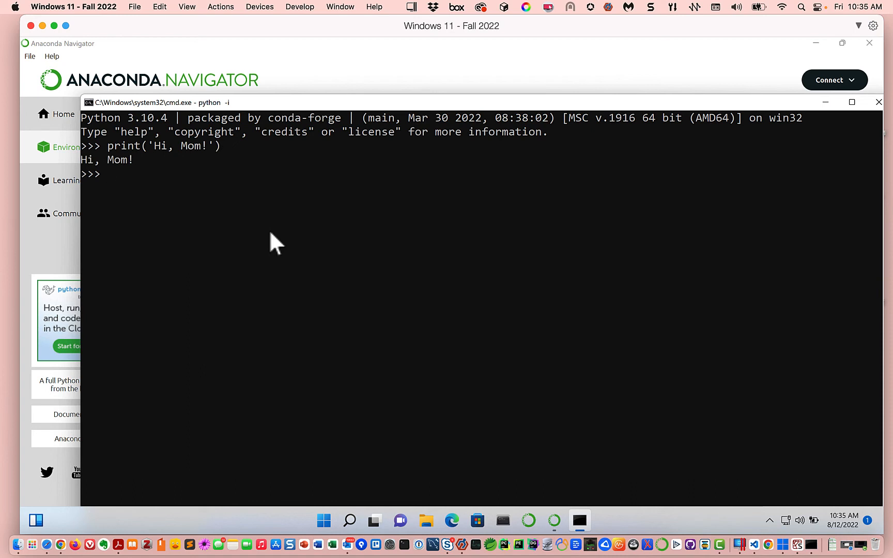
- Leave the Python interpreter with quit() and close its terminal session with the exit command
text(exit)
key(Return)
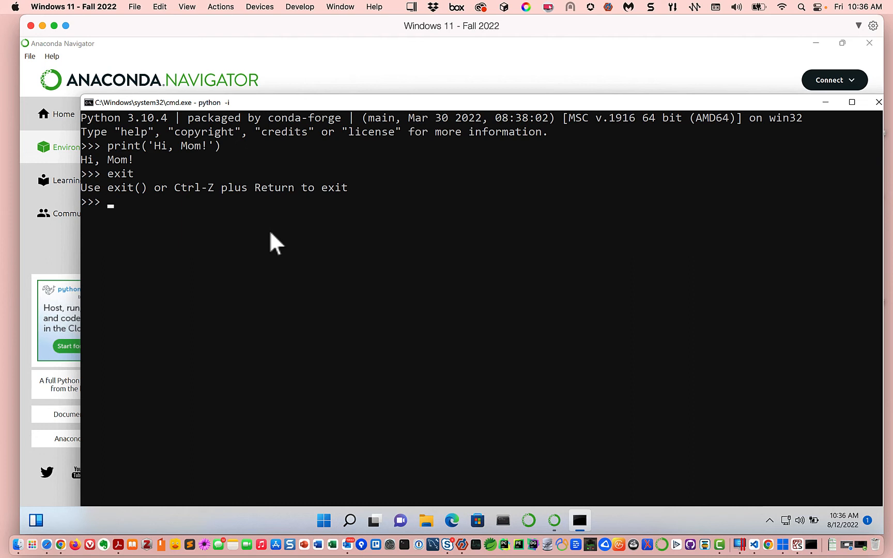
text(quit())
key(Return)
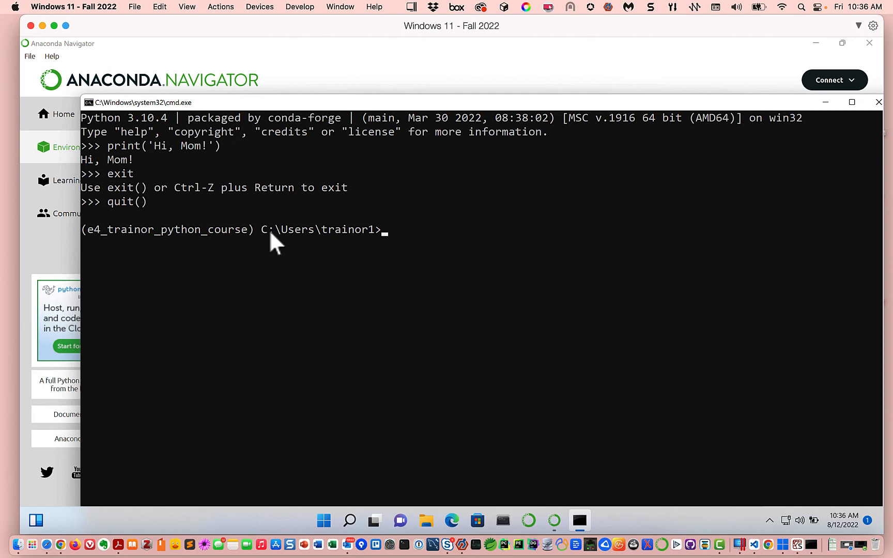
text(exit)
key(Return)
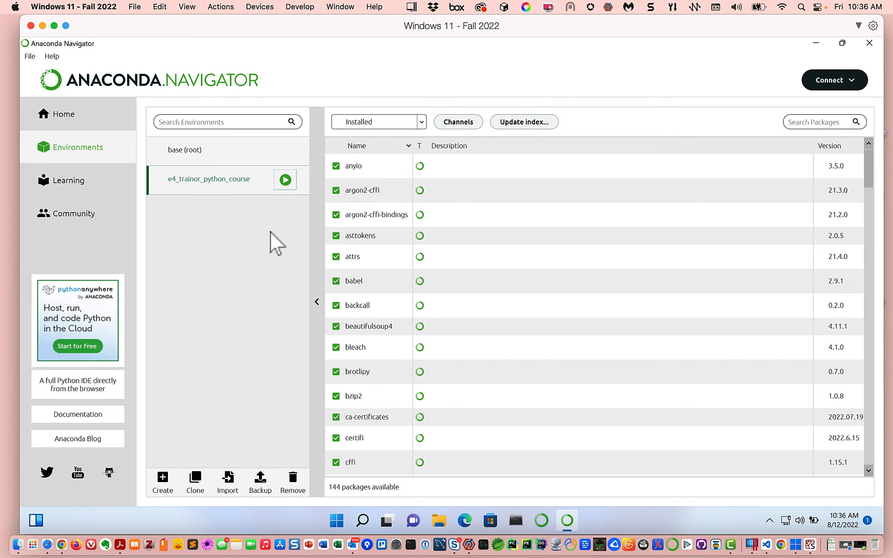
- Open the e4_trainor_python_course environment with Jupyter Notebook, using Microsoft Edge as the browser
click(286, 180)
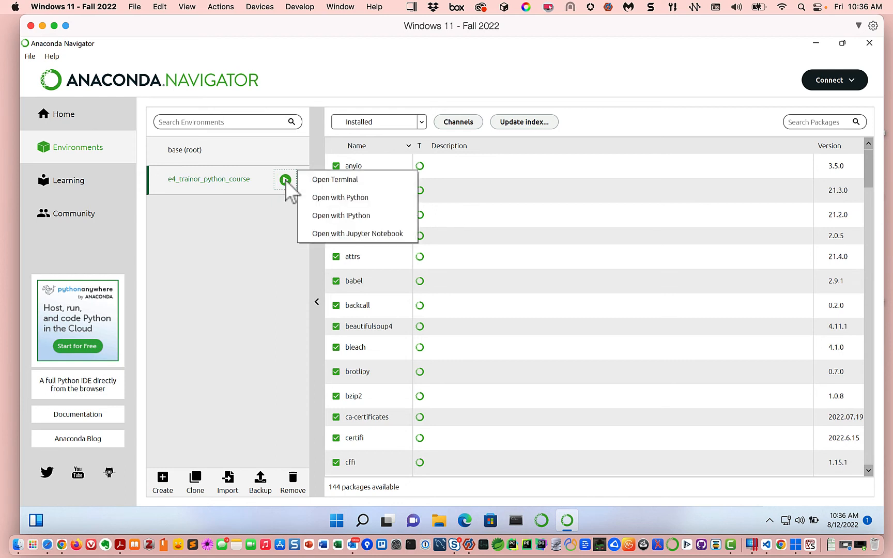
click(345, 234)
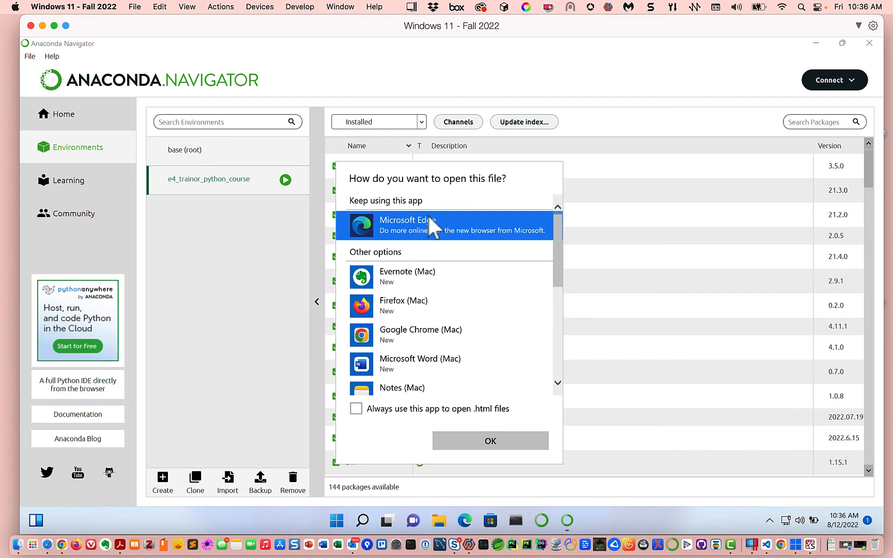
click(470, 440)
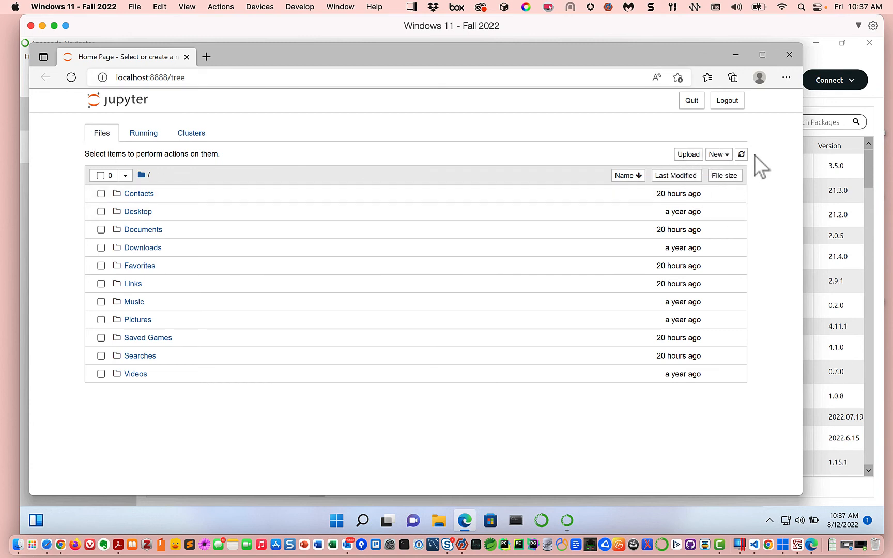
- Create a new Python 3 (ipykernel) notebook and run print('Hi, Mom!') in its first cell
click(726, 155)
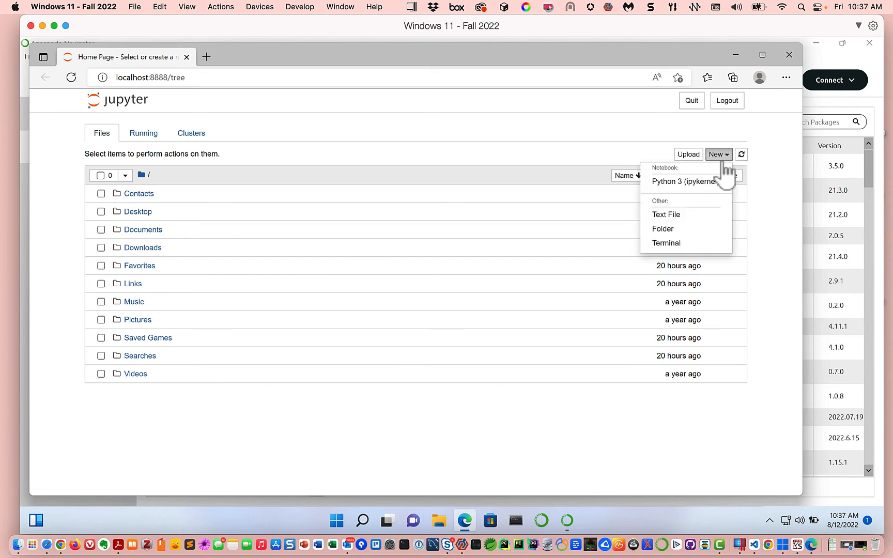
click(703, 182)
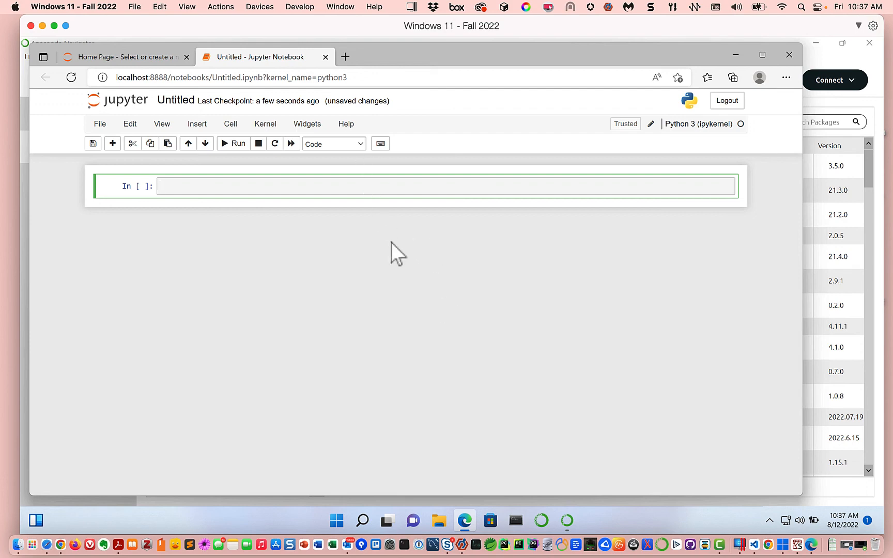
text(print('Hi, Mom!)
key(shift+Return)
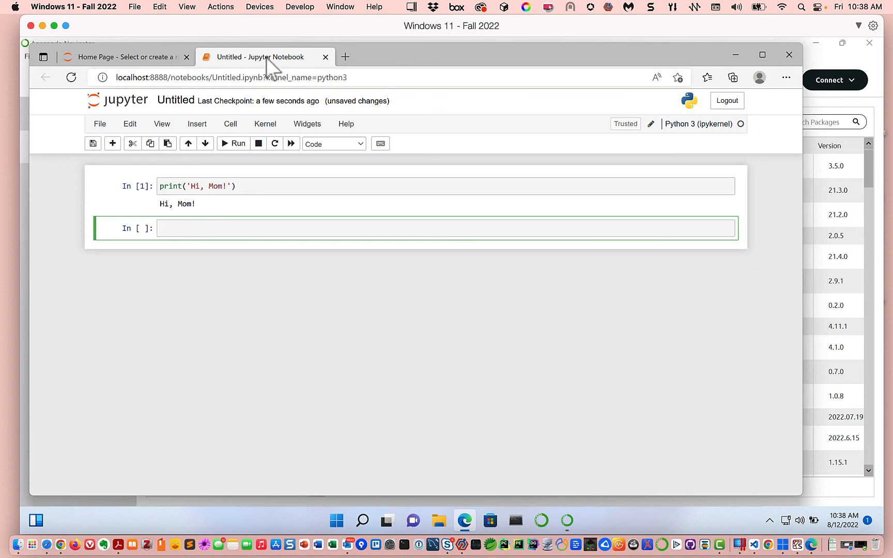
- Leave the untitled notebook despite unsaved changes, and shut down the Jupyter server along with its browser window
click(325, 57)
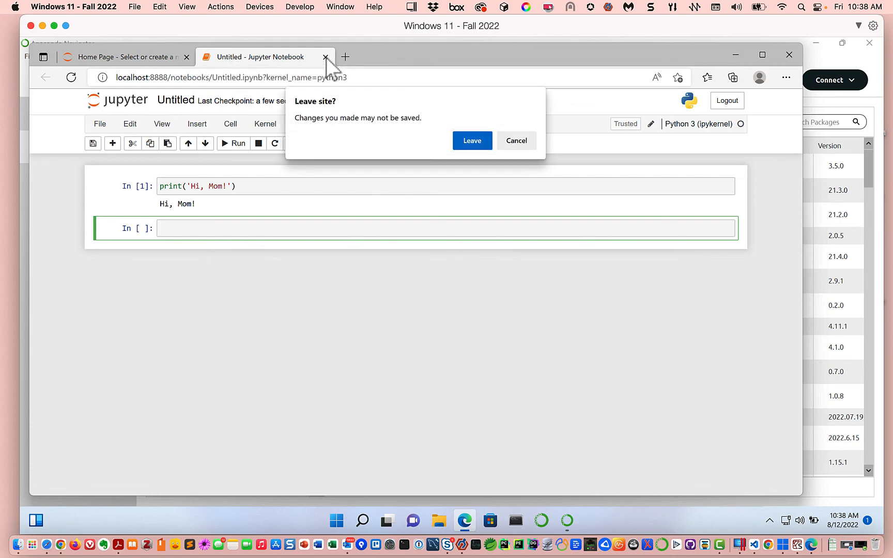
click(474, 140)
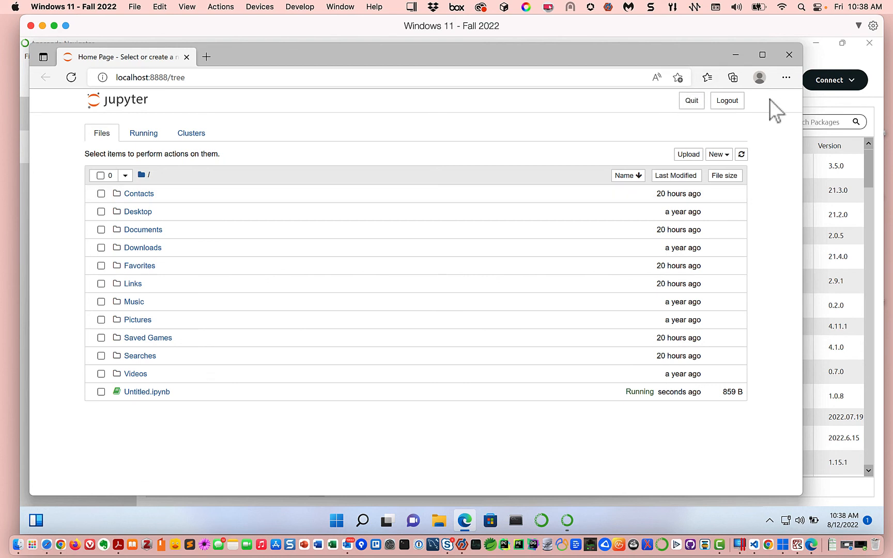
click(692, 102)
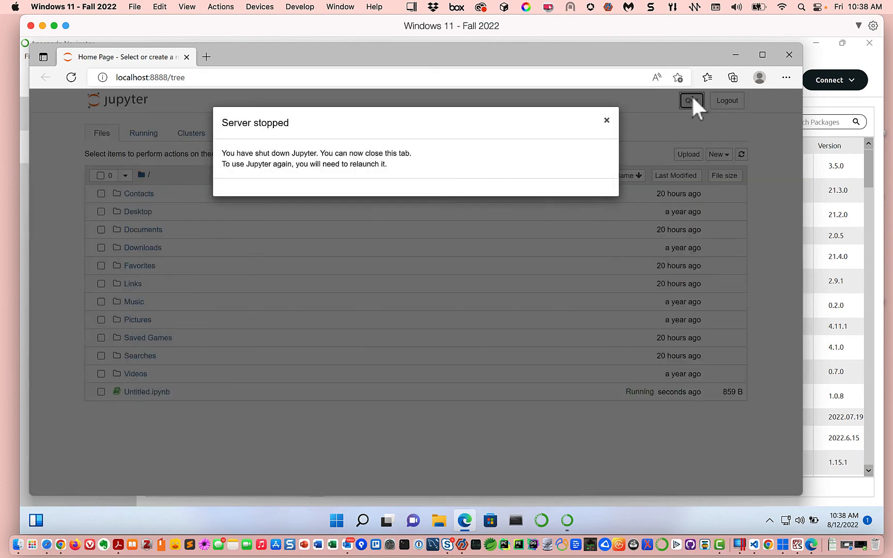
click(607, 122)
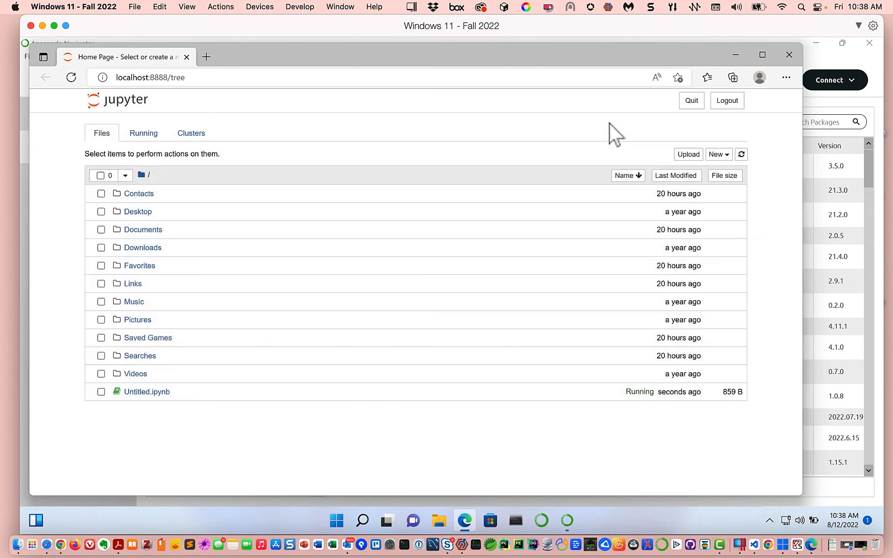
click(797, 57)
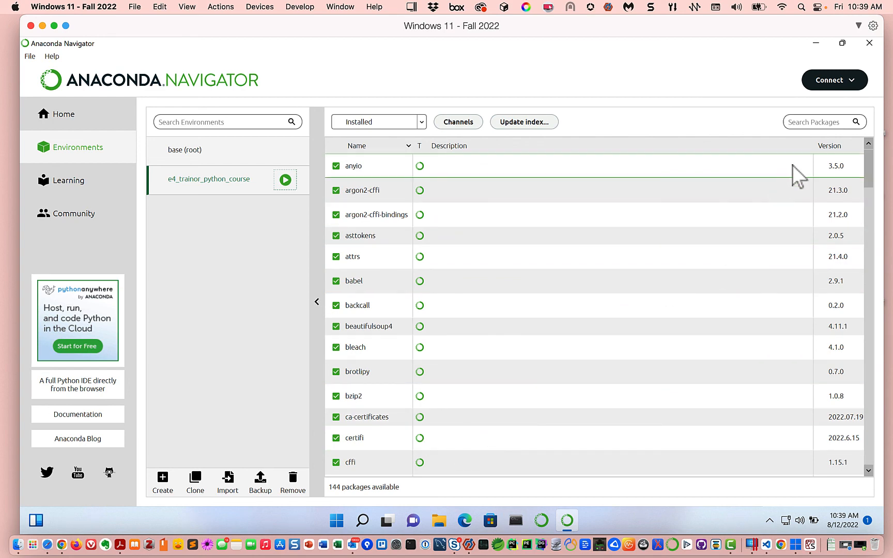
- Quit Anaconda Navigator and set its quit confirmation not to show again
click(865, 45)
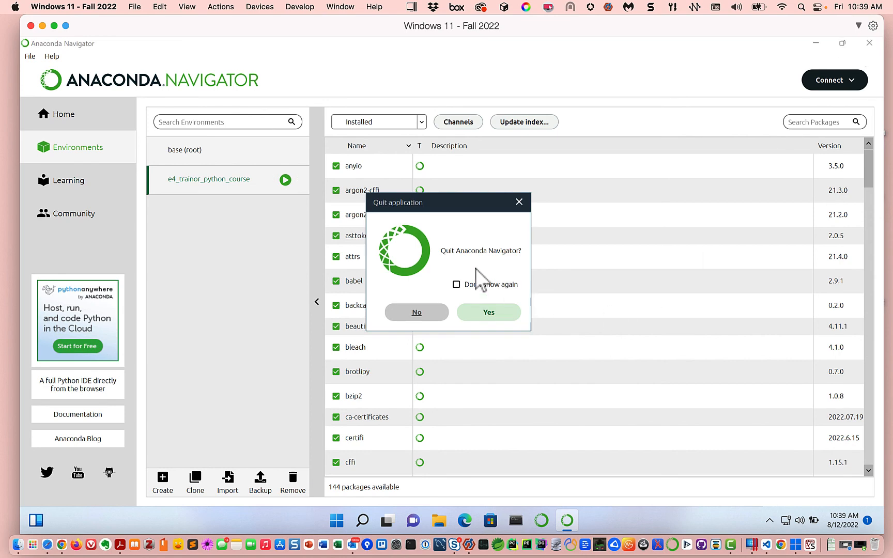
click(456, 285)
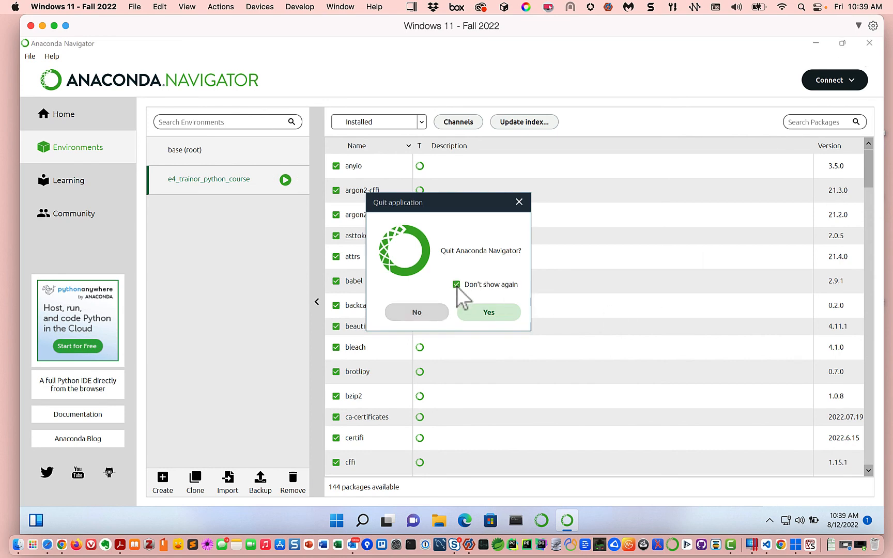
click(483, 313)
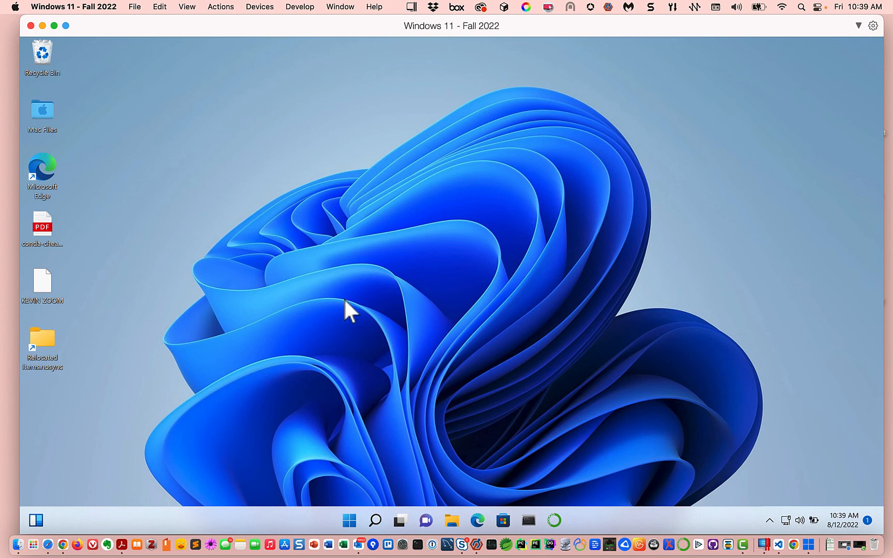
- Open the Anaconda Prompt and set its window's font size to 24
click(526, 521)
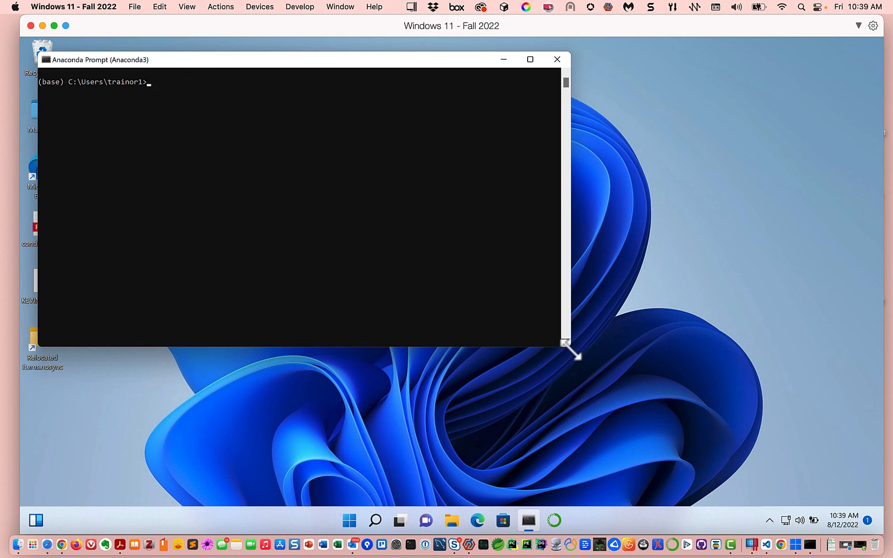
right_click(97, 60)
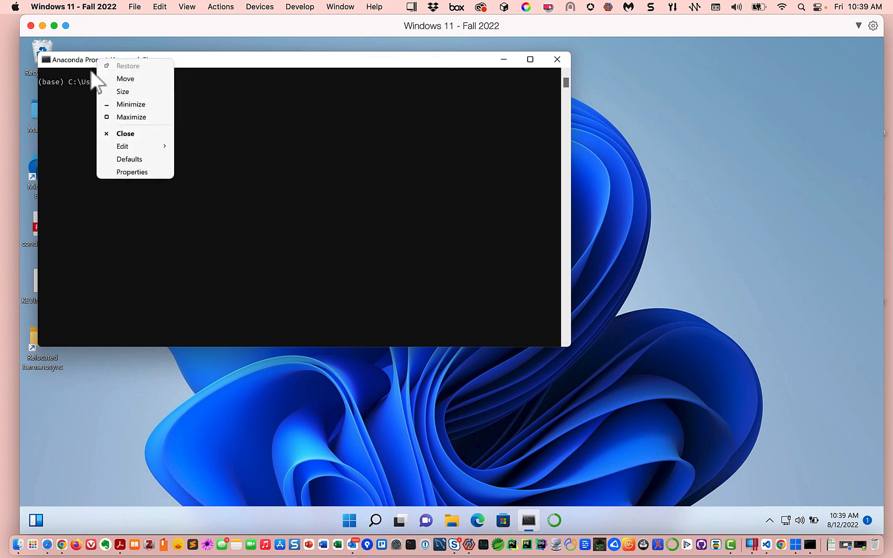
click(136, 169)
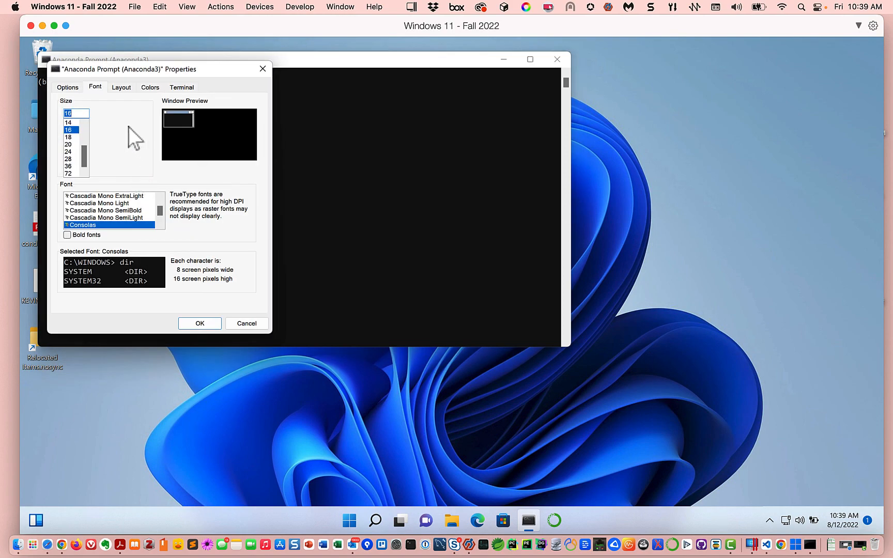
click(70, 152)
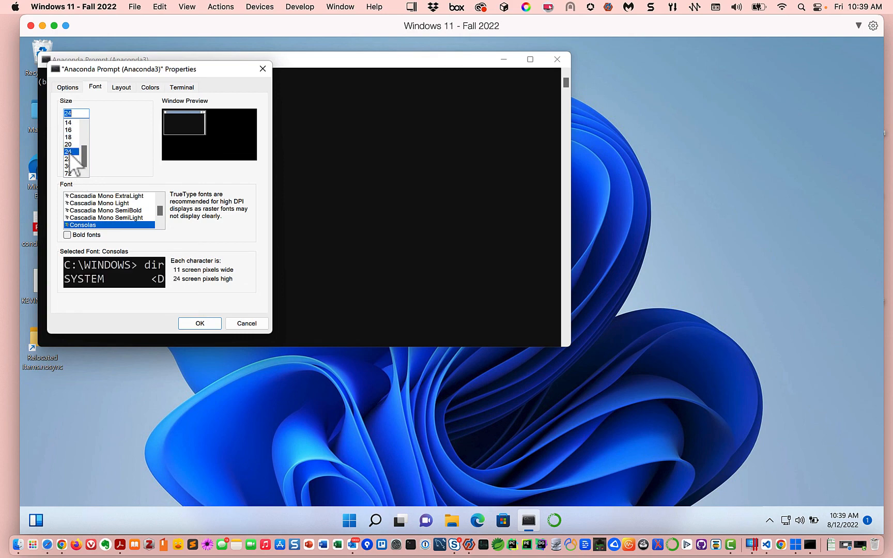
click(200, 324)
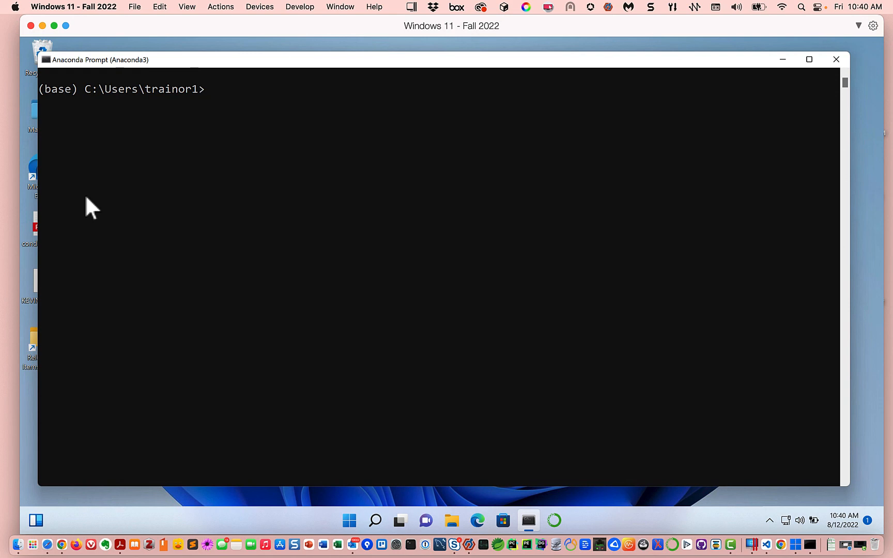
- List the conda environments with conda info --envs, and activate e4_trainor_python_course
text(conda info --envs)
key(Return)
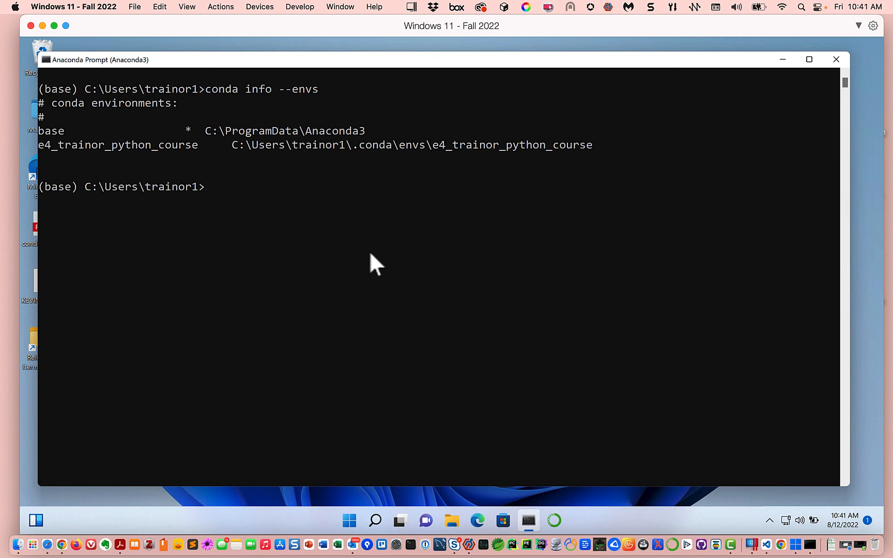
text(conda )
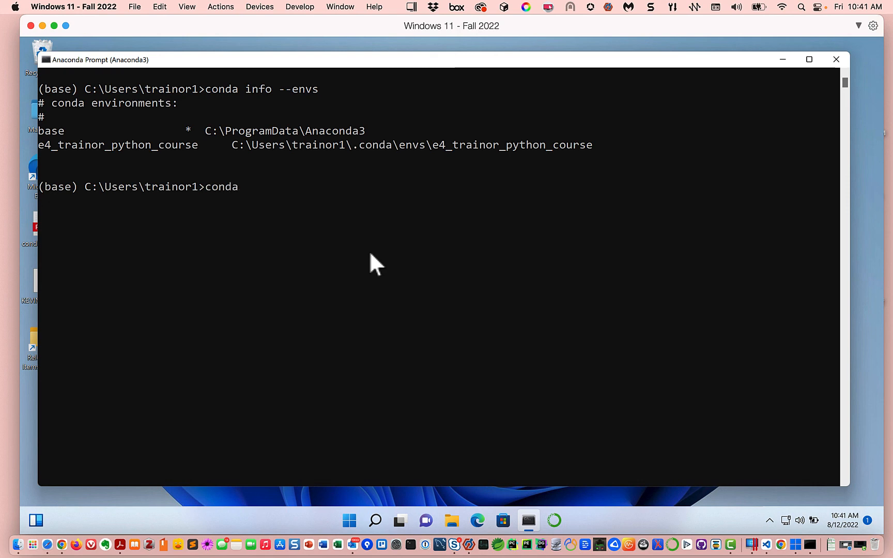
text(activate e4)
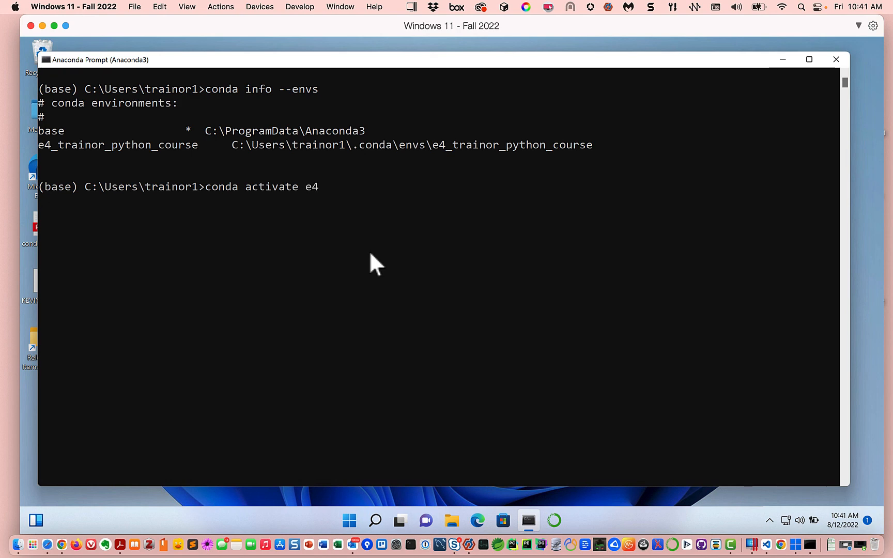
text(_tr)
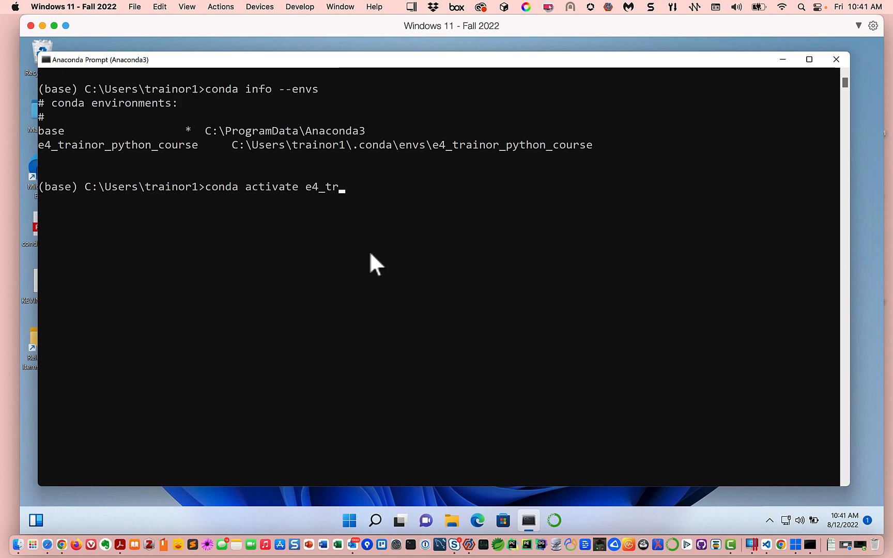
text(ainor_p)
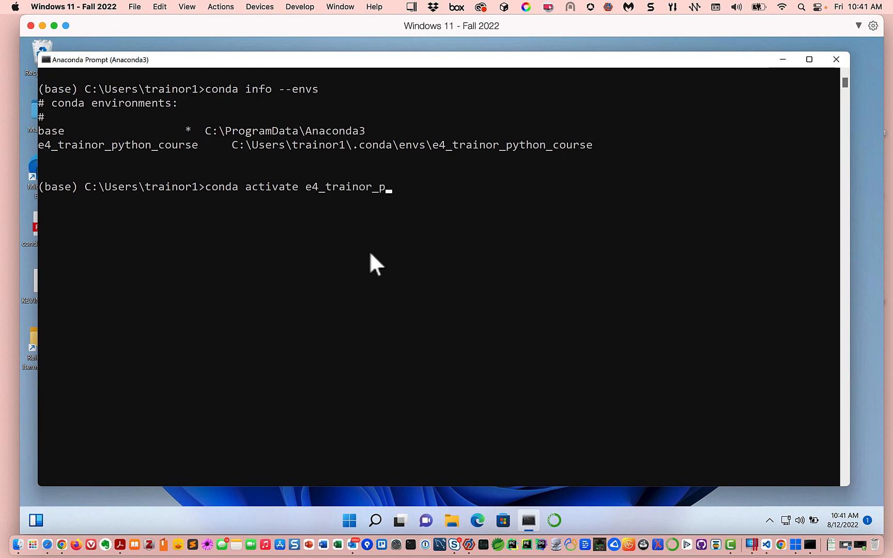
text(ython_course)
key(Return)
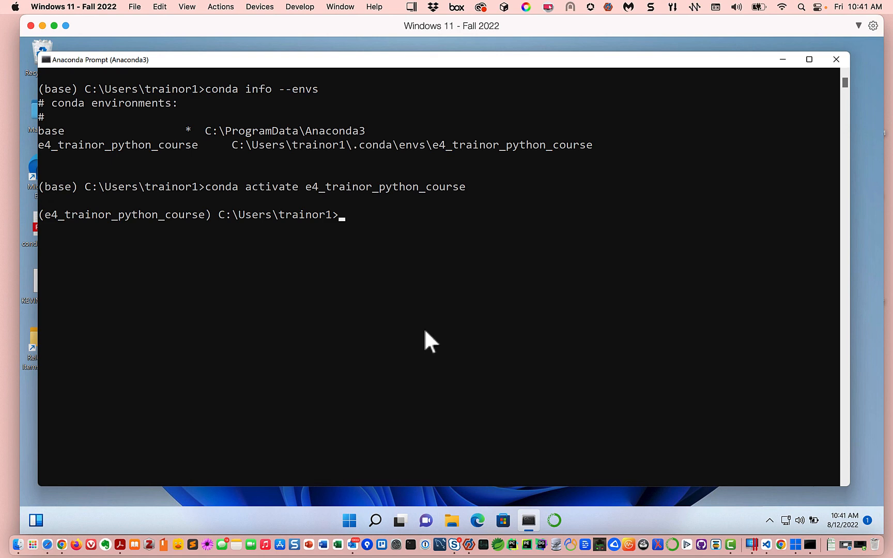
- Start the Python interpreter in the activated environment with the python command
text(python)
key(Return)
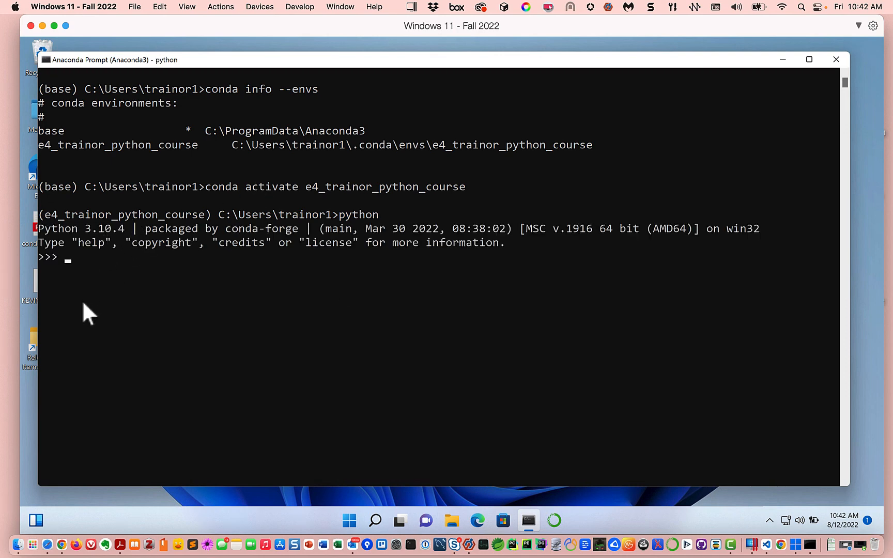
click(66, 260)
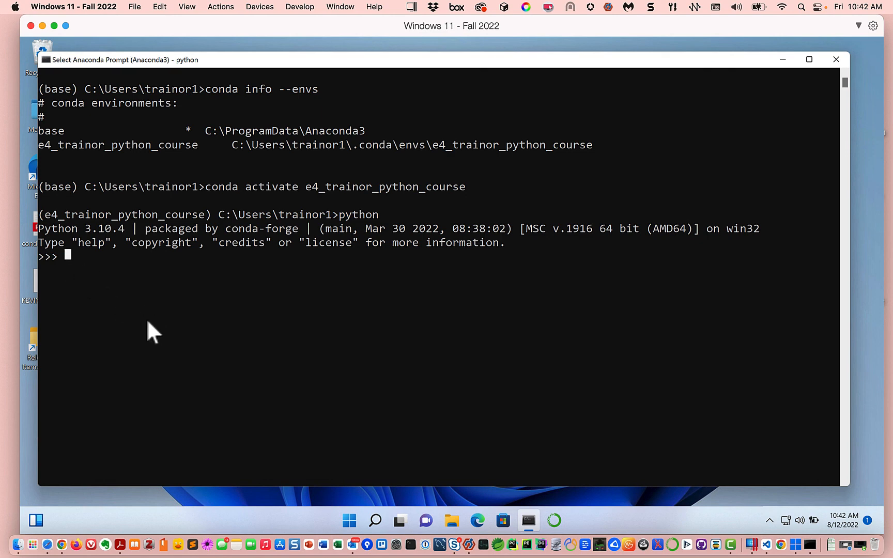
- Quit the Python interpreter and launch Jupyter Notebook from the activated environment with the jupyter notebook command
text(quit()
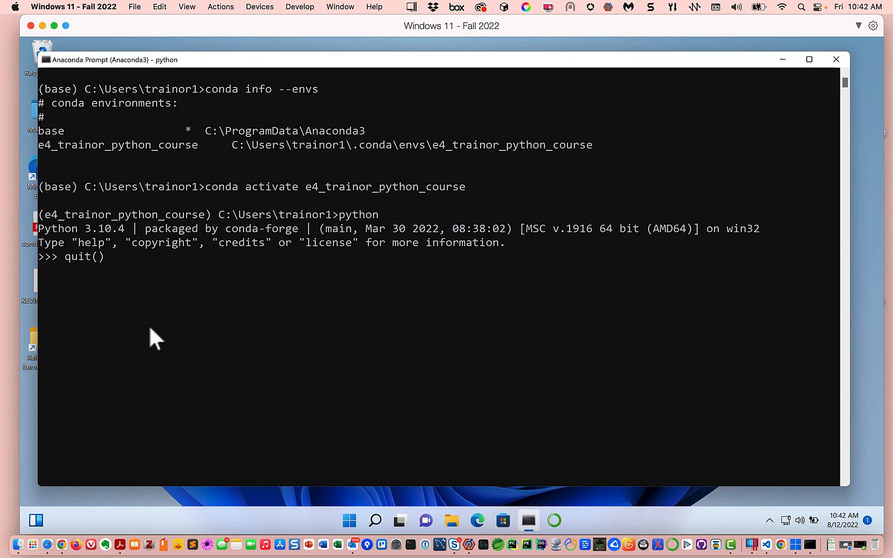
key(Return)
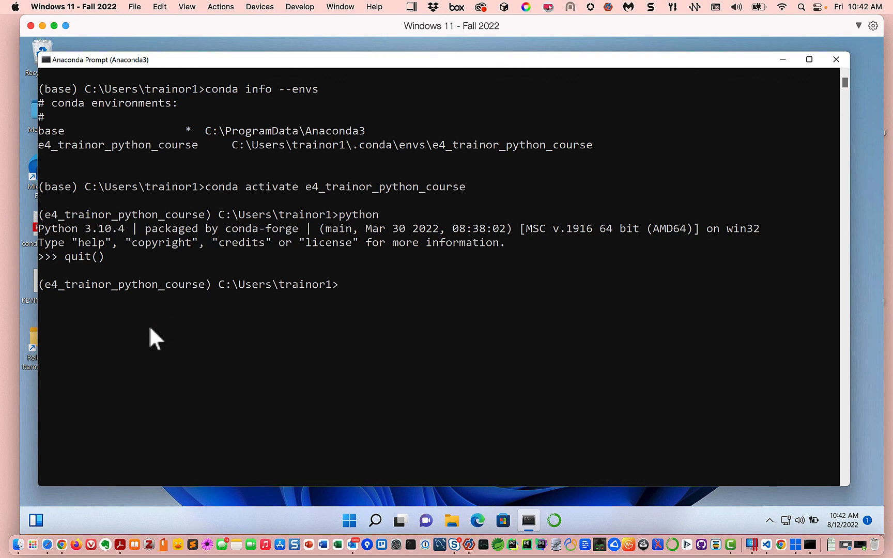
text(jupyter notebook)
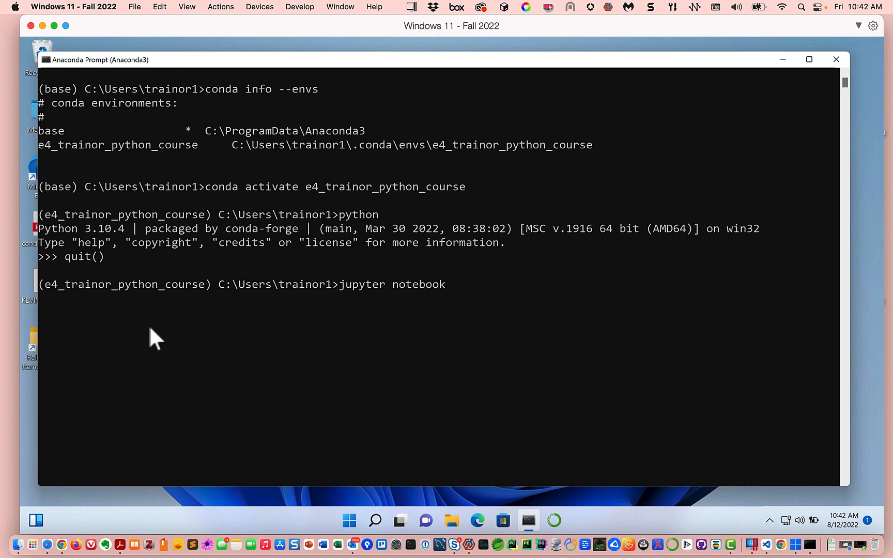
key(Return)
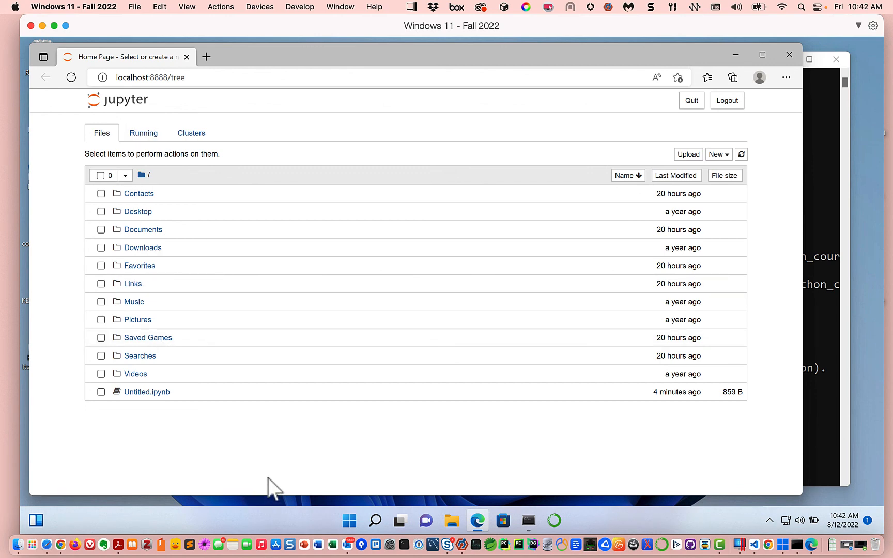
- Create a new Python 3 (ipykernel) notebook and run print('Hi, Mom!') in its first cell
click(713, 156)
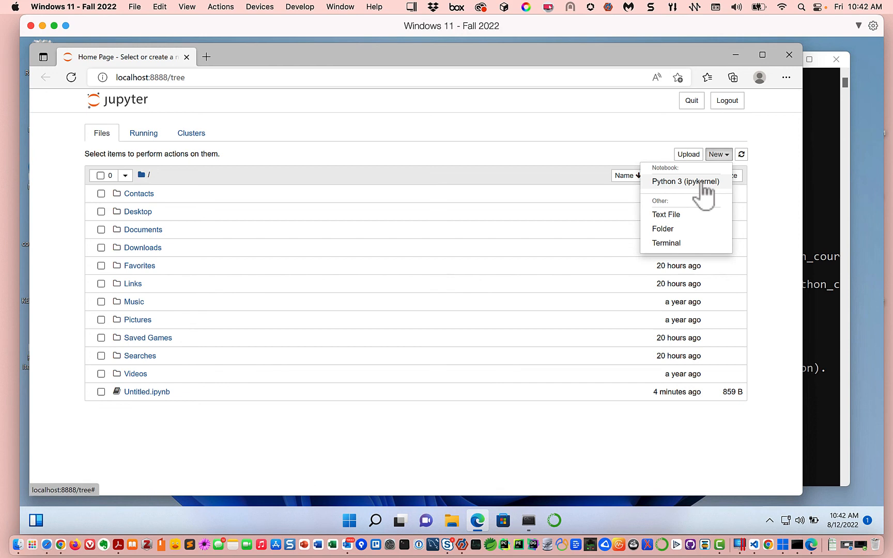
click(705, 181)
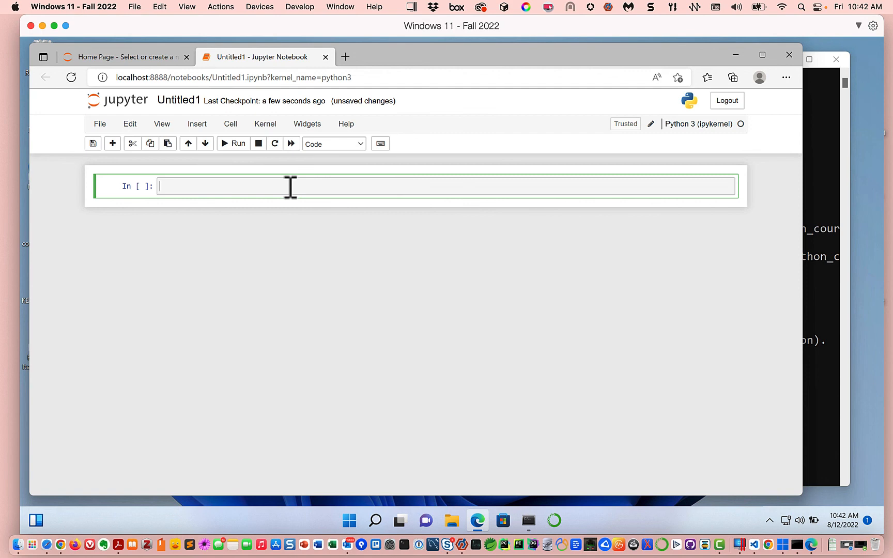
text(print('Hi, Mom!)
click(280, 184)
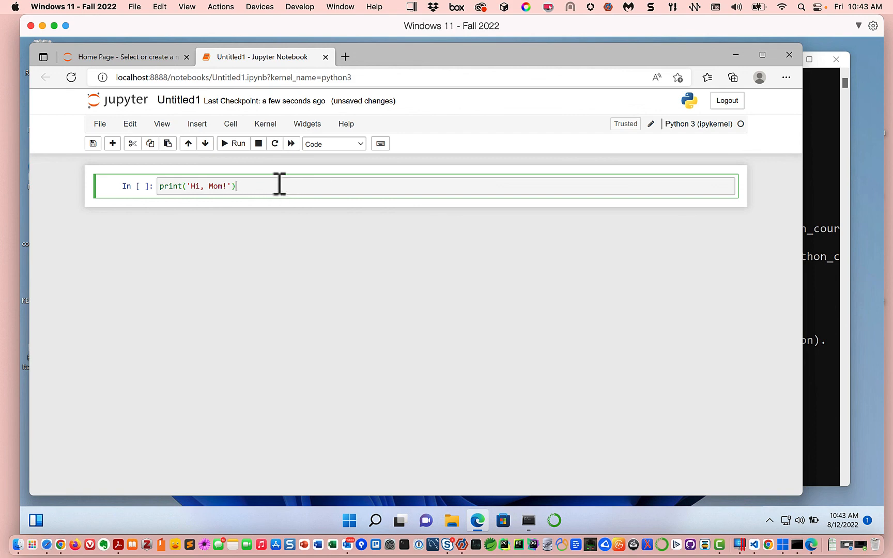
key(shift+Return)
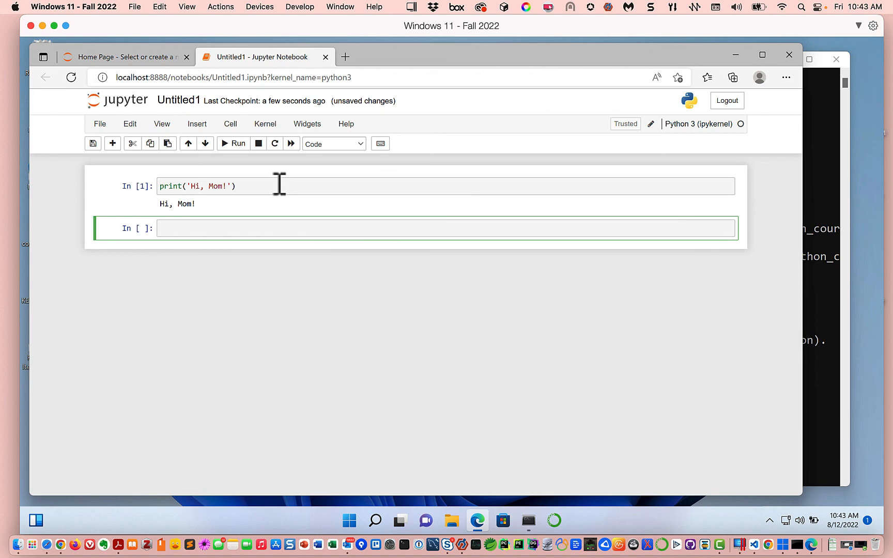
- Close the test notebook, leaving despite unsaved changes, and shut down the Jupyter server along with its browser window
click(325, 58)
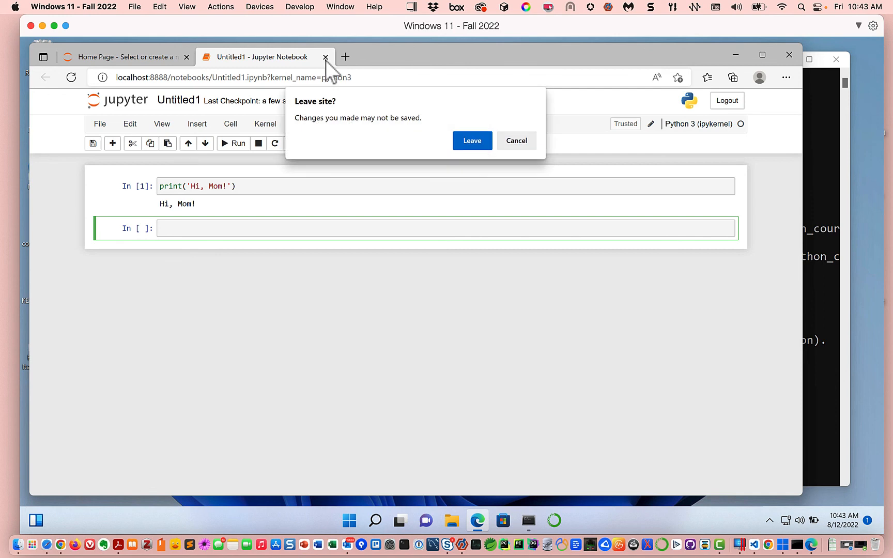
click(479, 140)
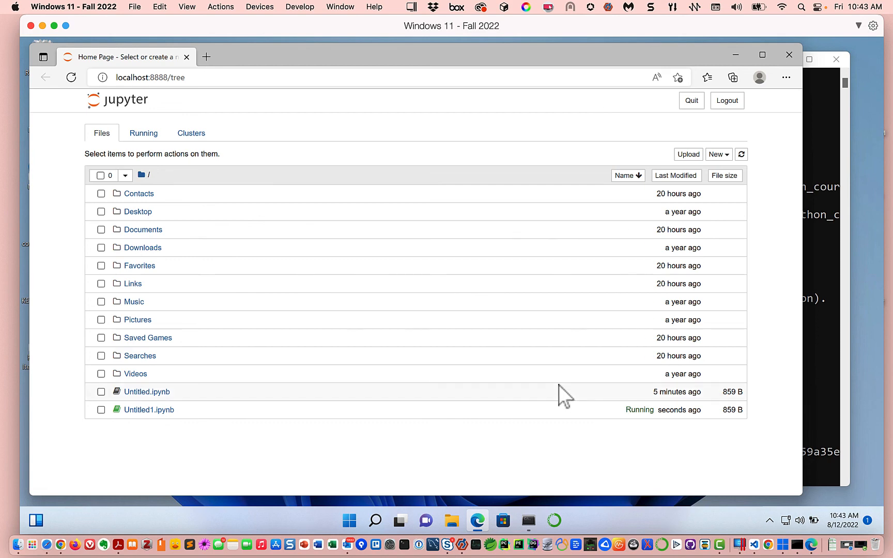
click(693, 101)
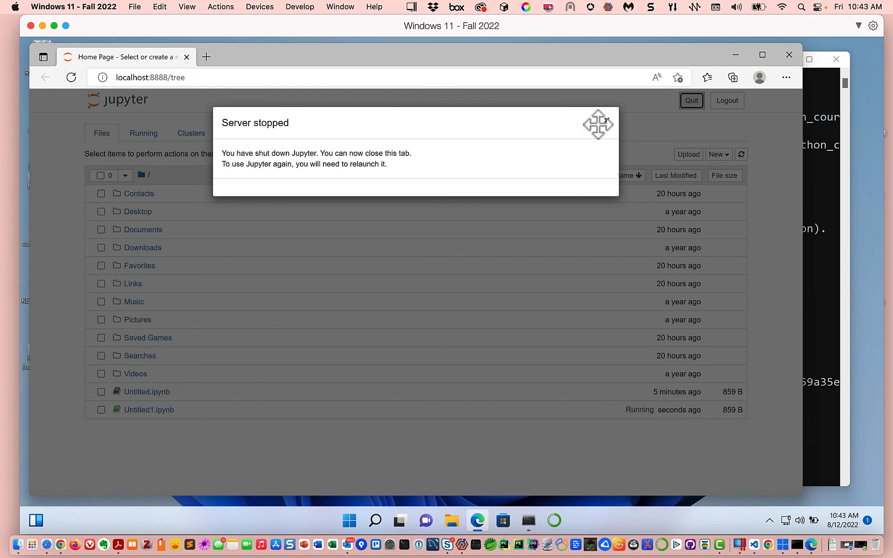
click(606, 120)
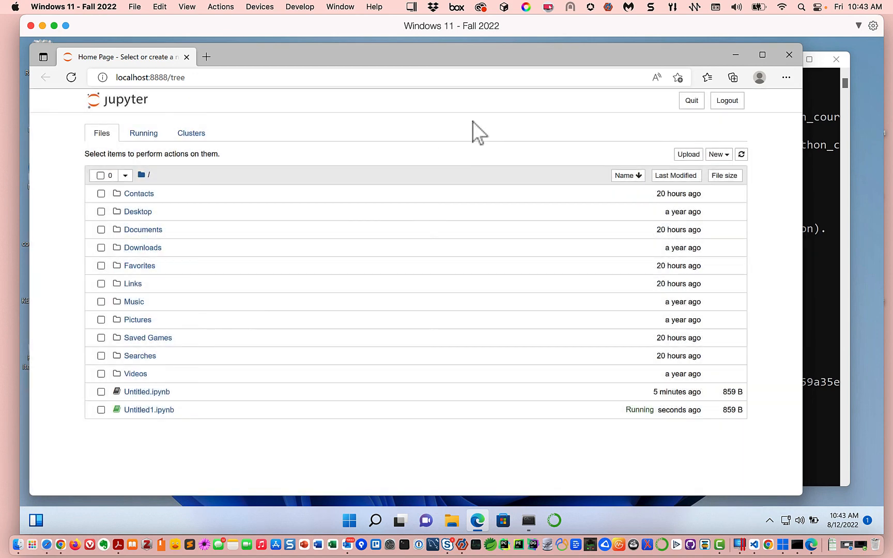
click(789, 56)
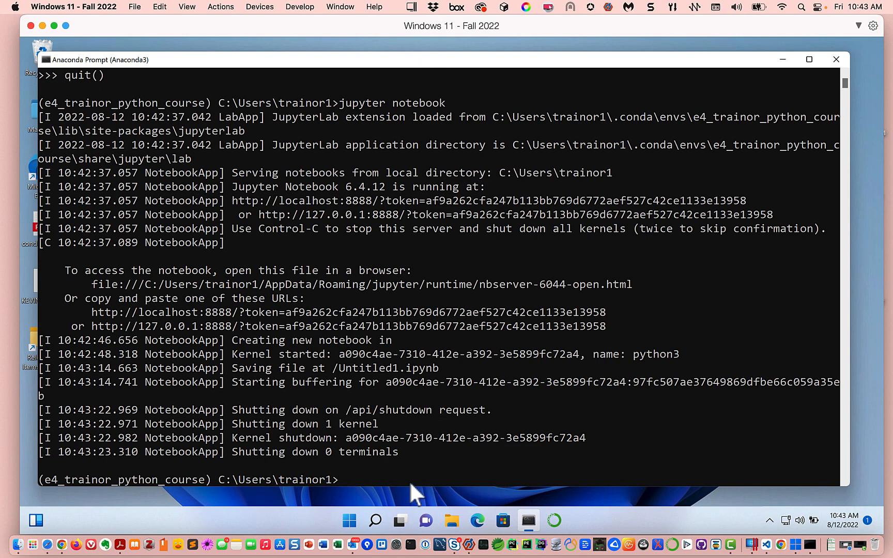
- Close the Anaconda Prompt session with the exit command
click(347, 479)
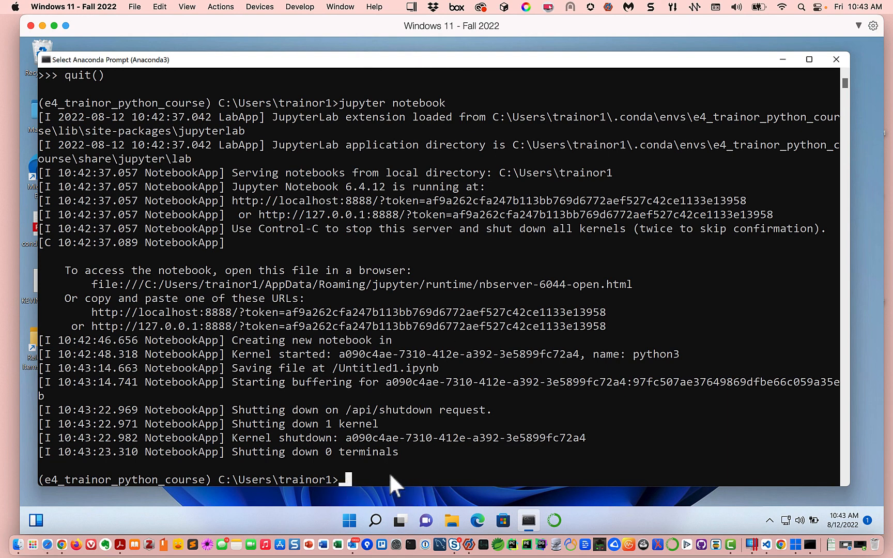
key(Escape)
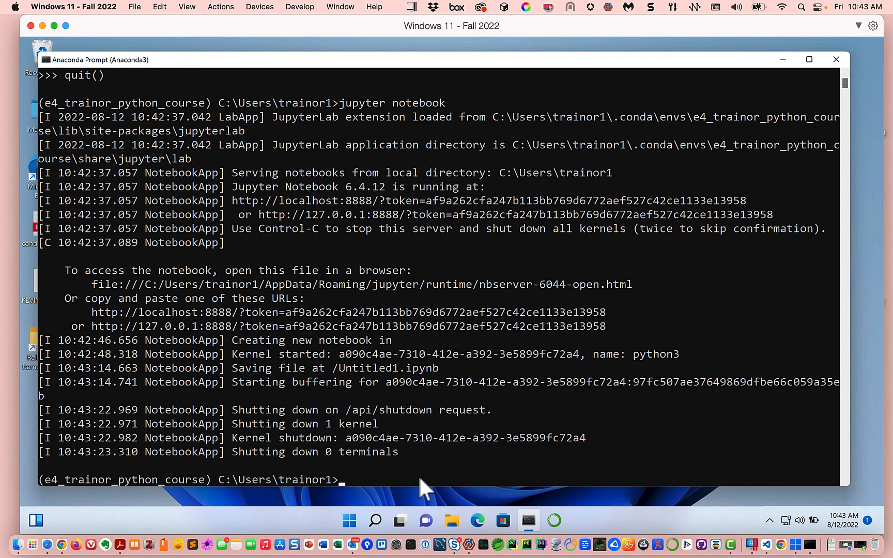
text(exit)
key(Return)
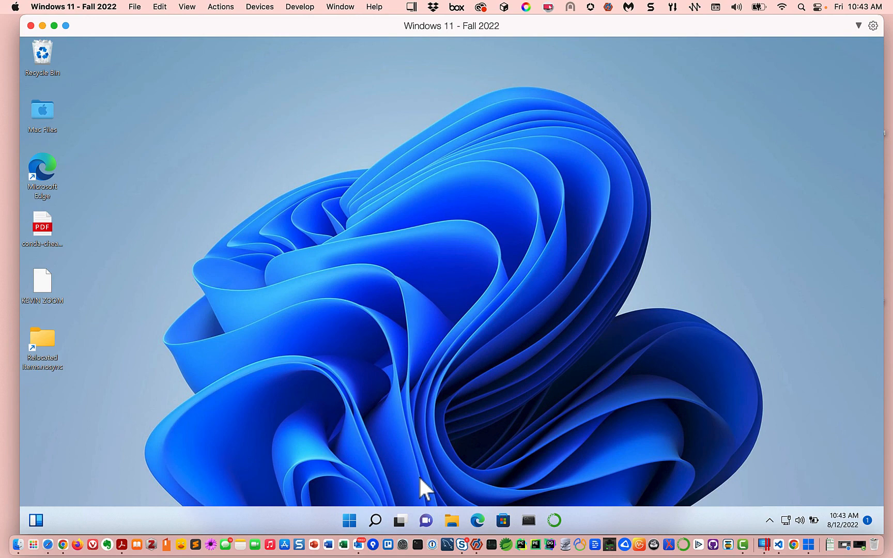
- Switch to Acrobat and bring the _120_install_anaconda.pdf slide listing the Windows installation topics to the front
key(super+Tab)
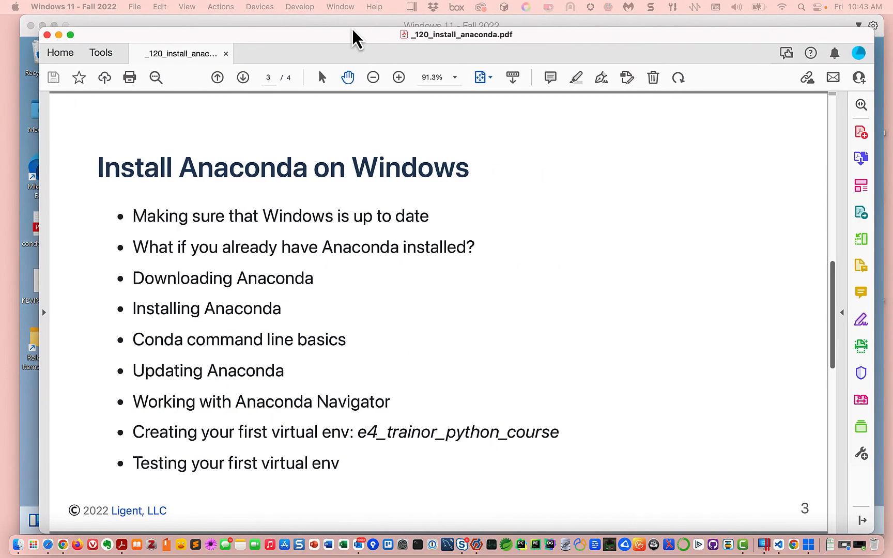
click(356, 37)
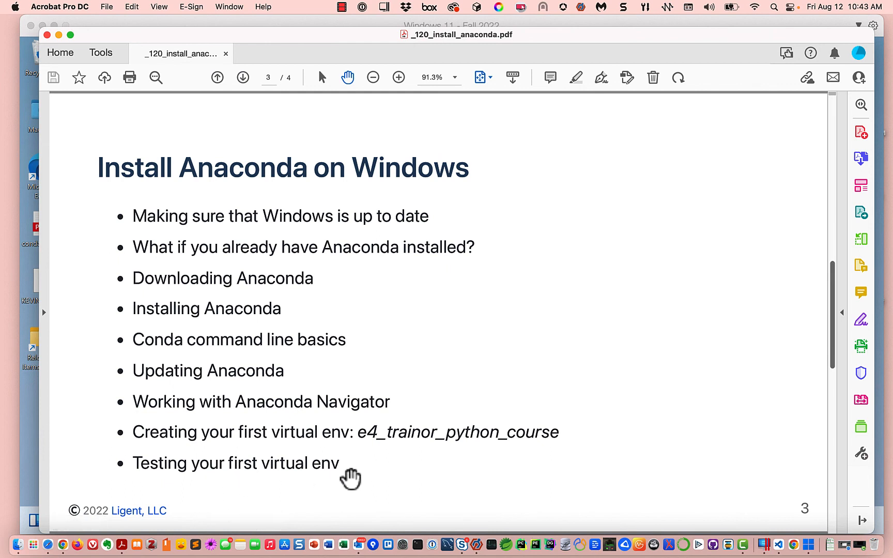